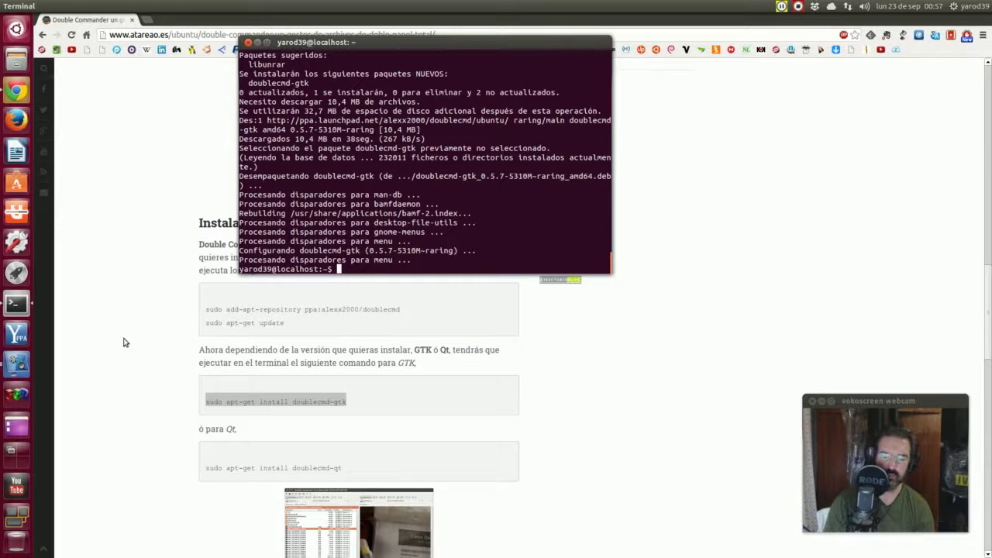
Step: End the terminal session with the exit command
text(exit)
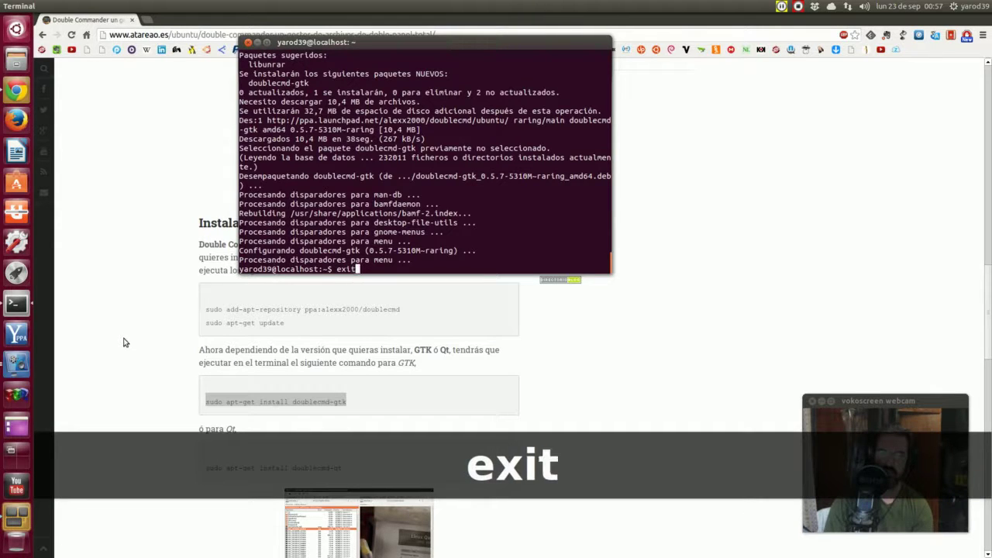
key(Return)
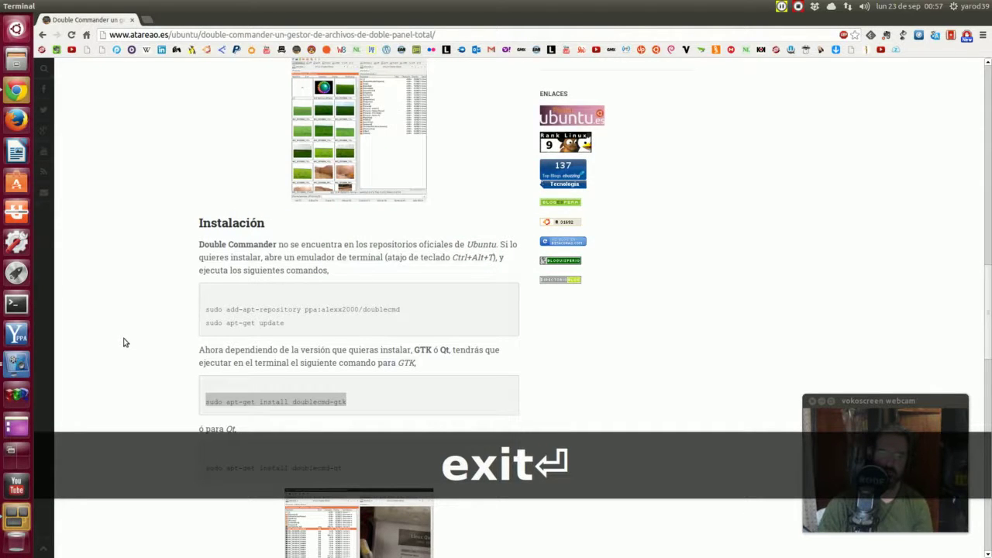
Step: Review the Double Commander article's installation commands, conclusions, feature list and introduction
click(24, 30)
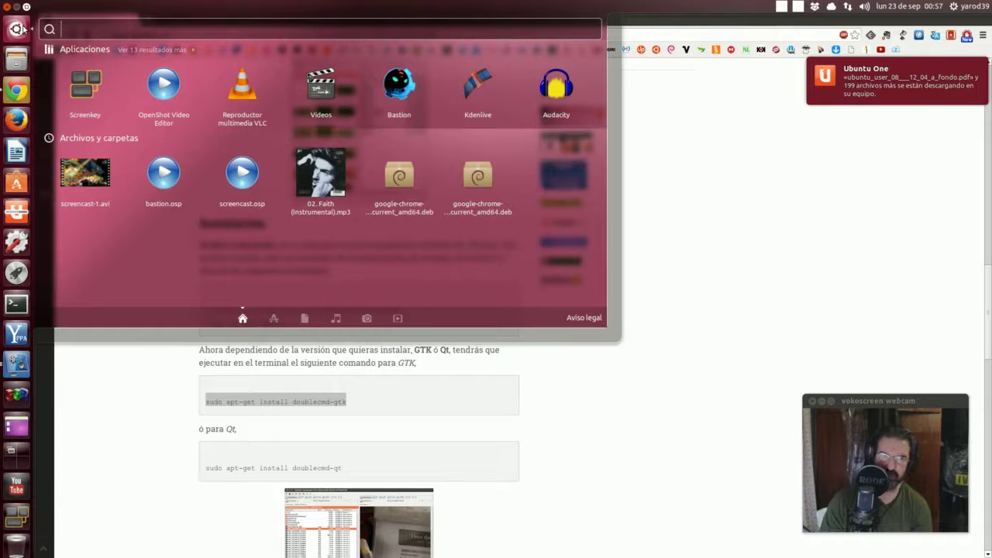
click(23, 30)
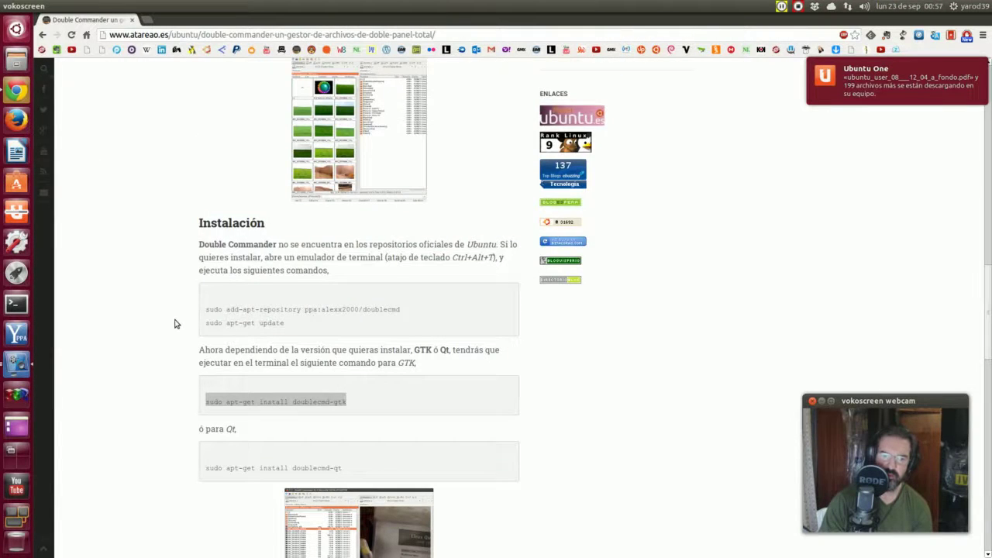
scroll(174, 324, down, 5)
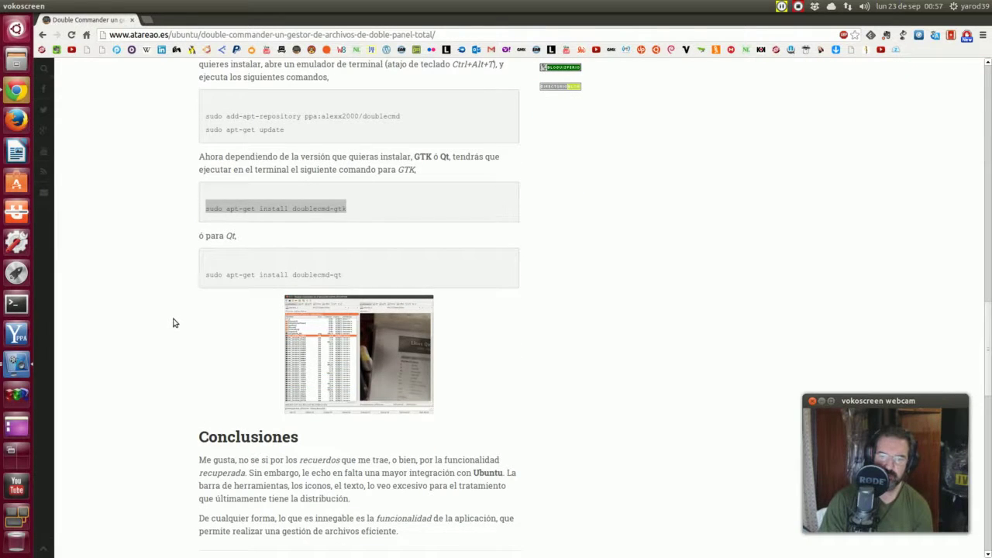
scroll(173, 323, down, 2)
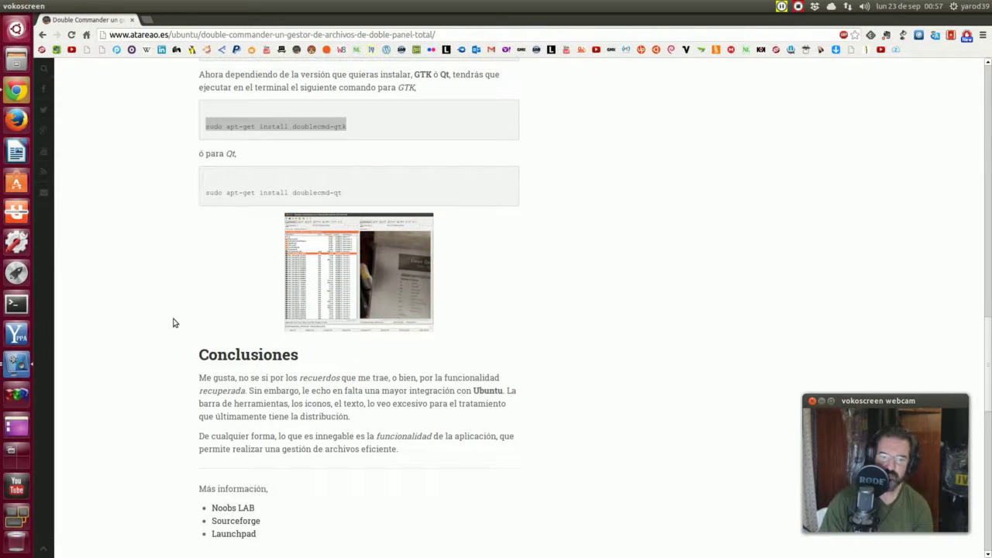
scroll(174, 323, up, 15)
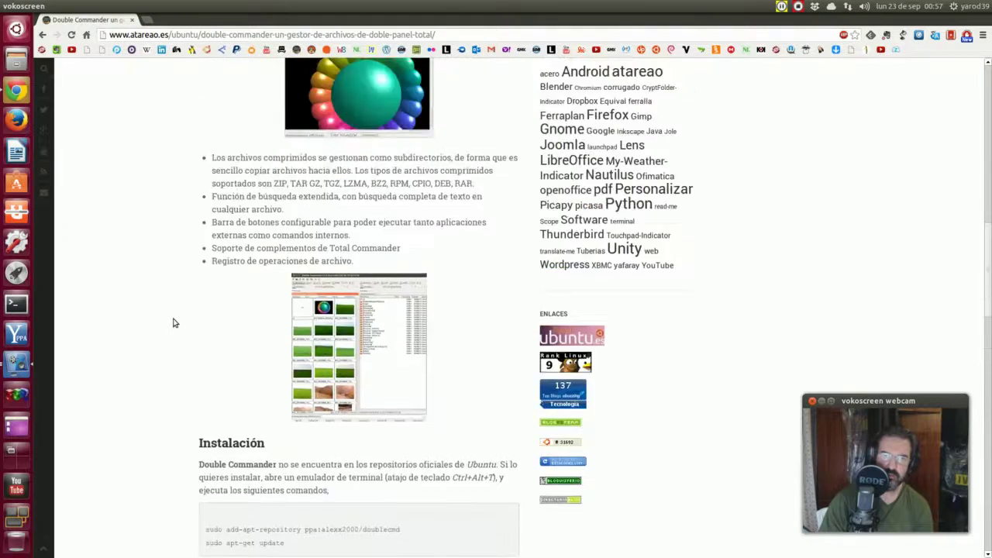
scroll(174, 323, up, 13)
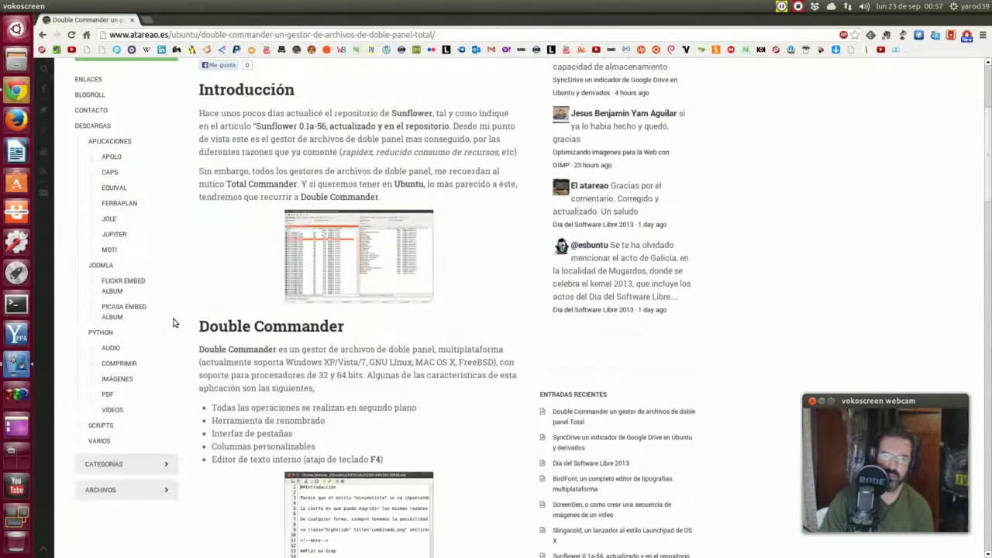
click(17, 28)
click(17, 29)
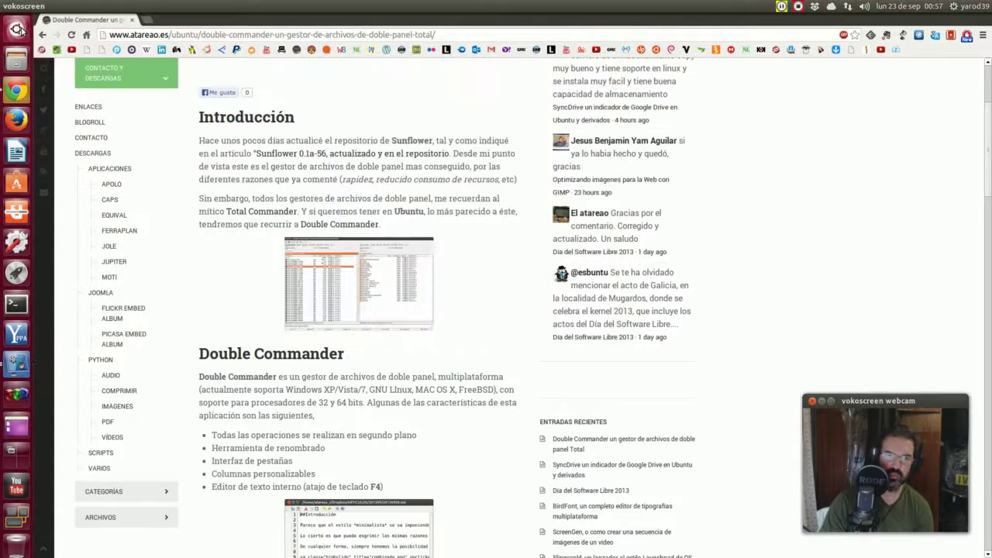
Step: Launch Double Commander from the full-screen application launcher and maximize its window
click(16, 273)
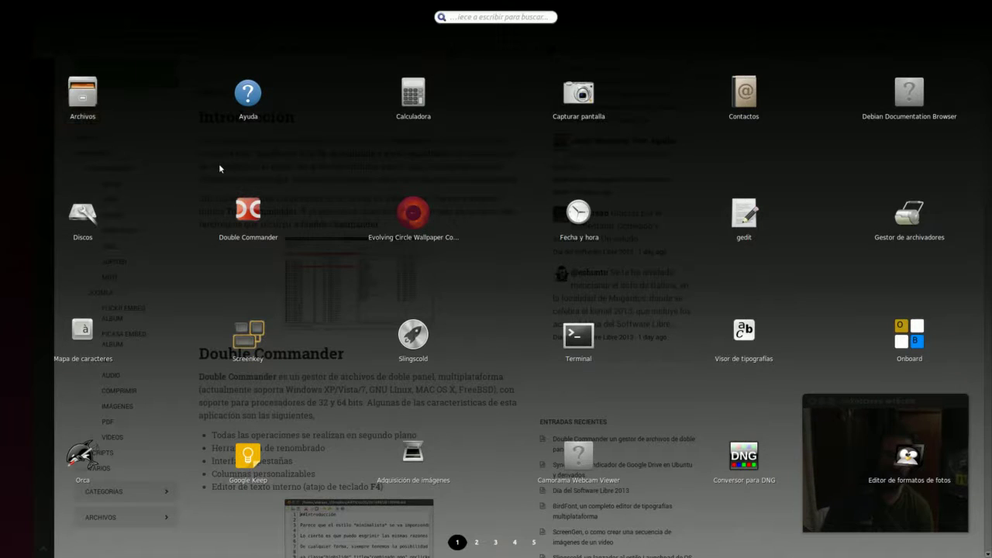
click(246, 209)
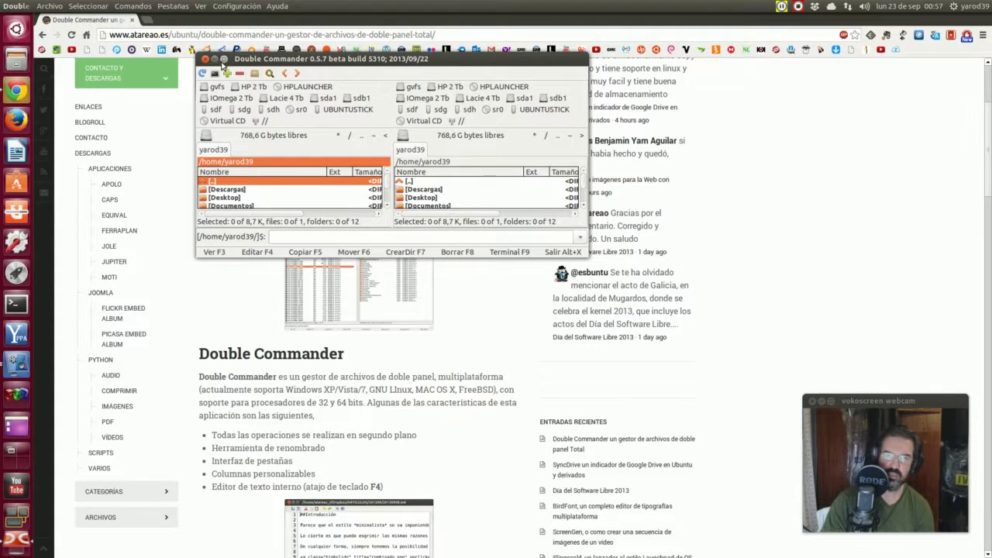
click(224, 59)
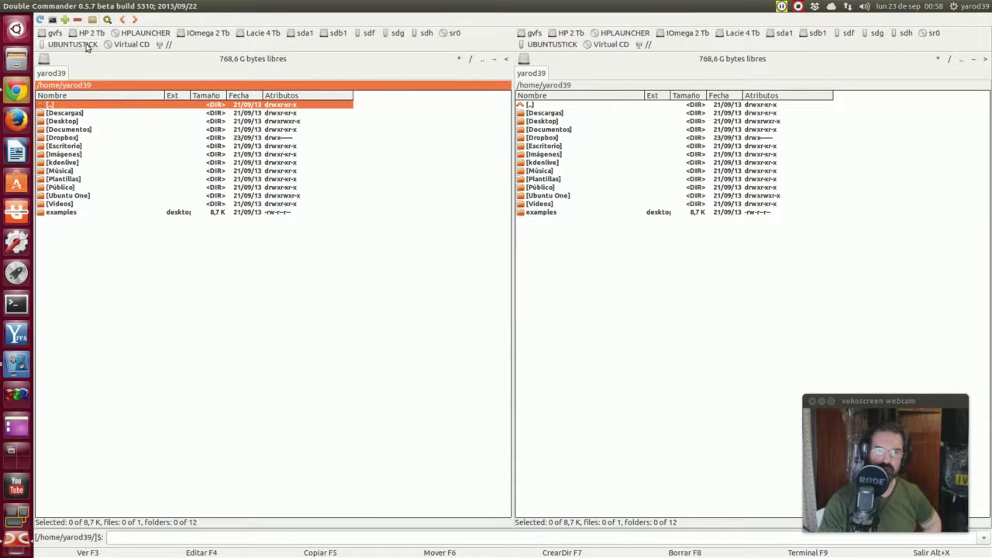
Step: Open a terminal for the home folder from Double Commander and close it again
click(52, 20)
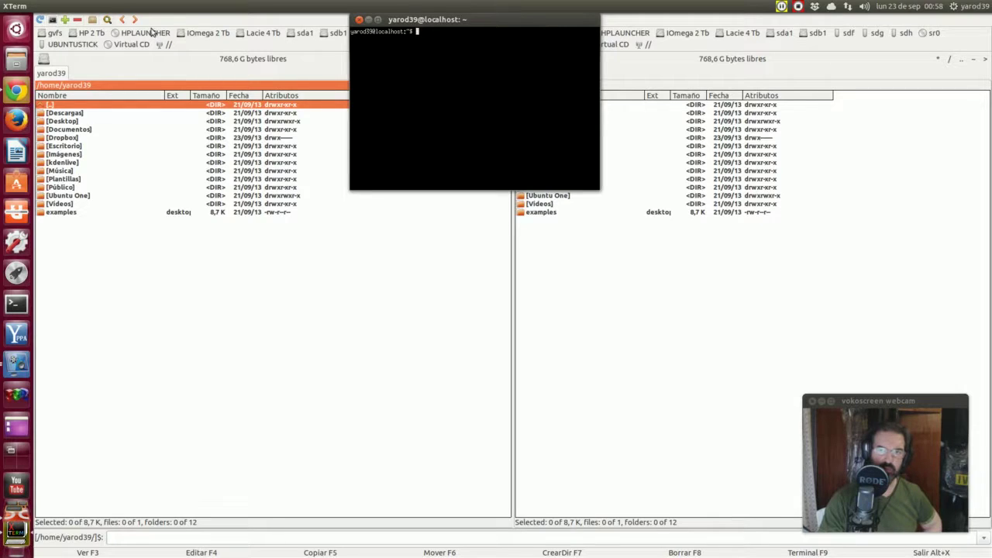
click(358, 21)
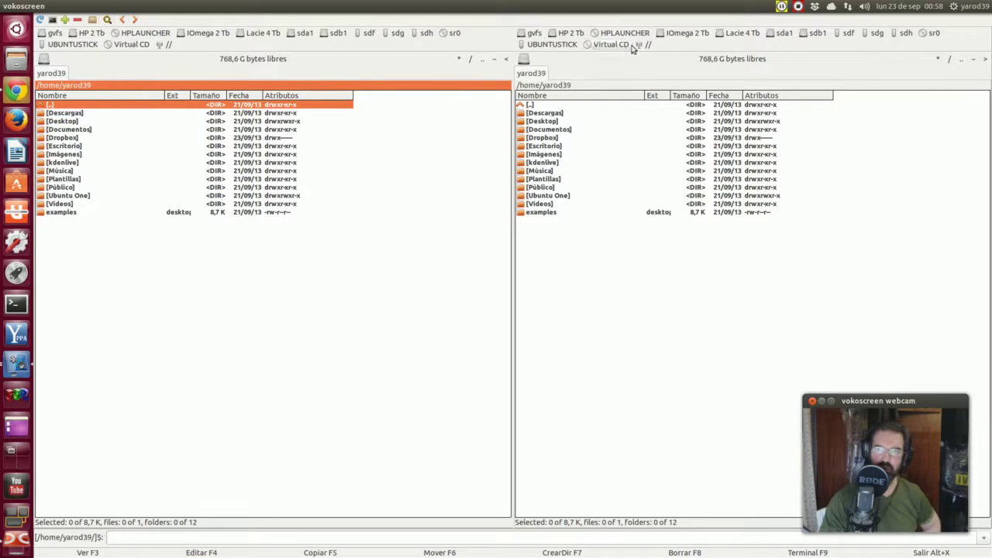
Step: Browse into the google-chrome-stable_current_amd64.deb package in the Descargas folder and highlight data.tar
double_click(124, 113)
double_click(123, 115)
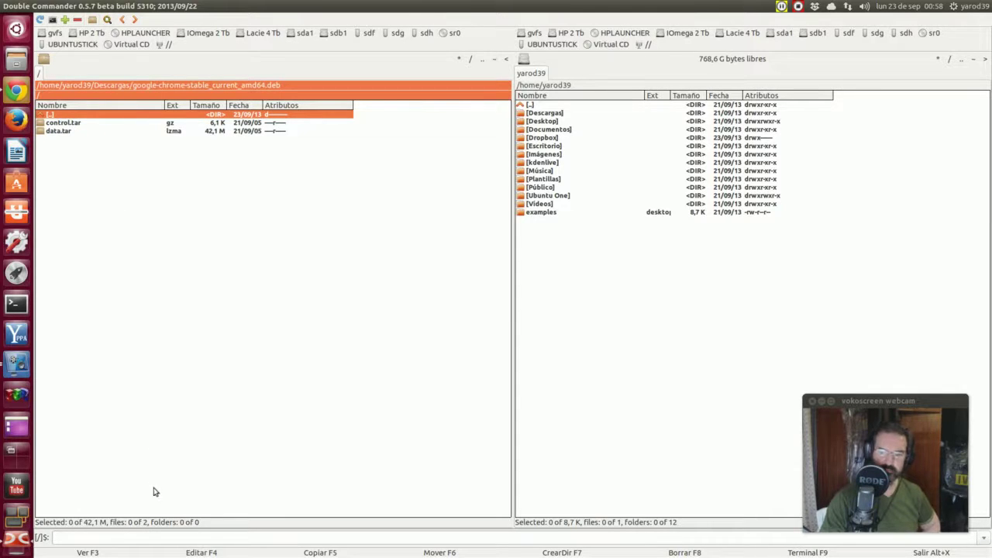
click(157, 536)
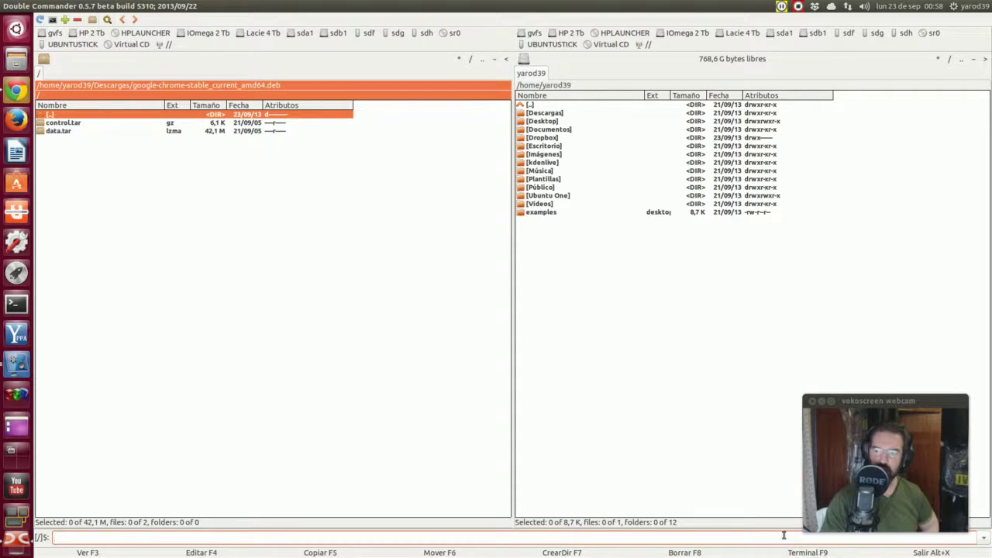
key(Down)
key(Down)
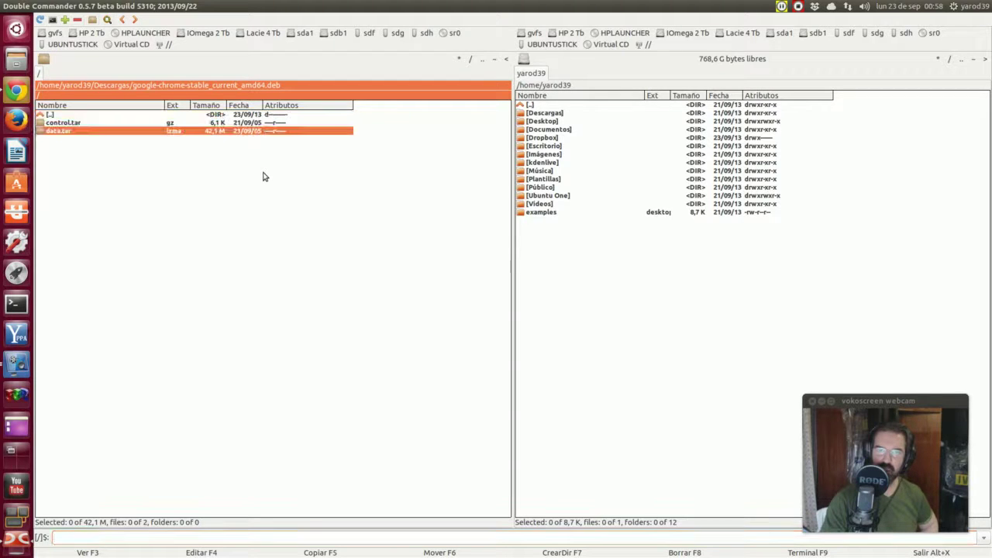
Step: Open the file selection mask dialog and dismiss it without applying a mask
click(65, 19)
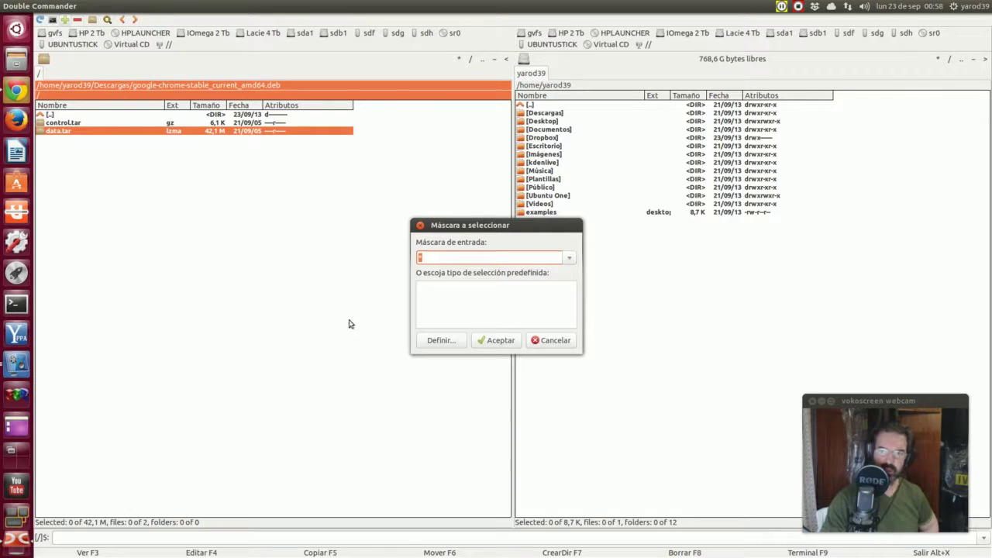
click(420, 226)
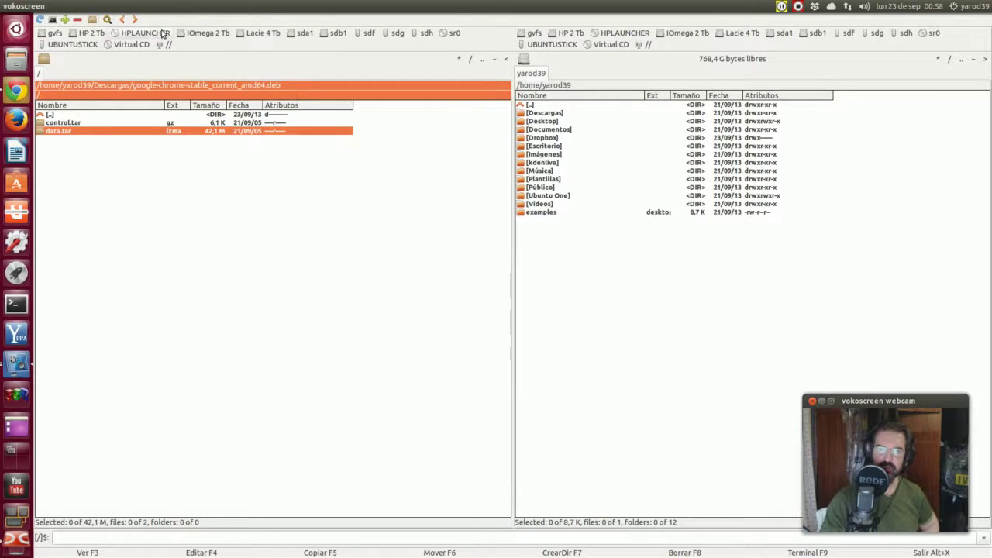
Step: Return from the package to Descargas and take the active pane up through /home to the root directory
click(136, 22)
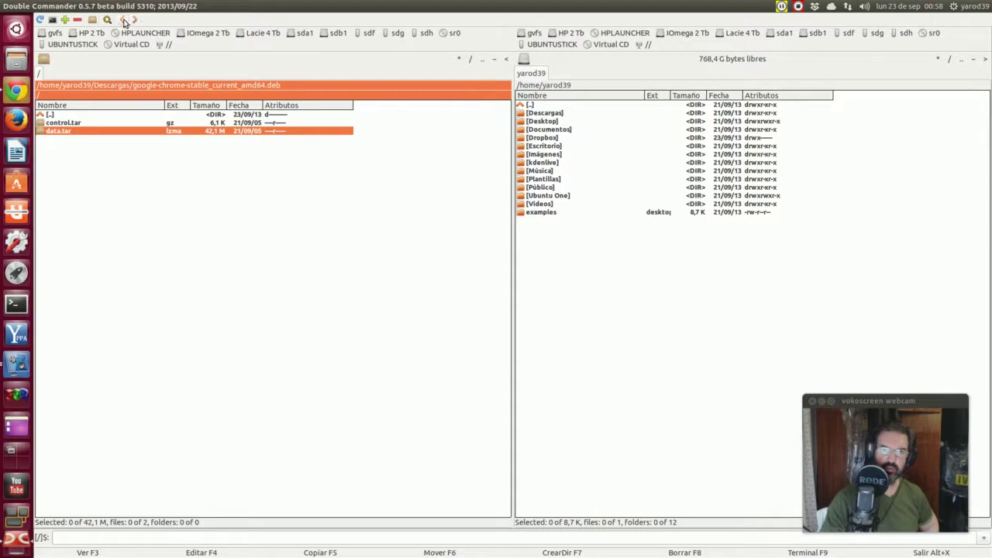
click(123, 22)
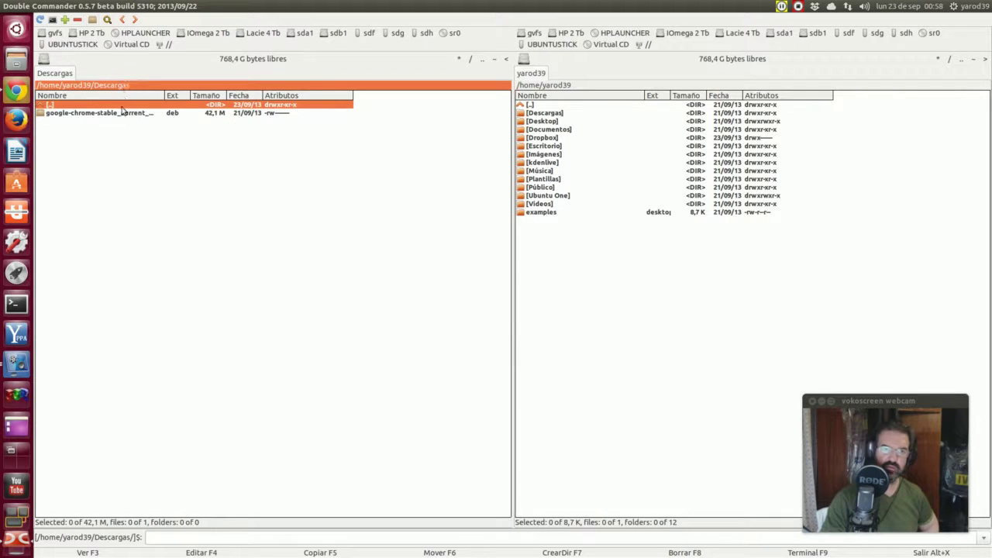
click(48, 85)
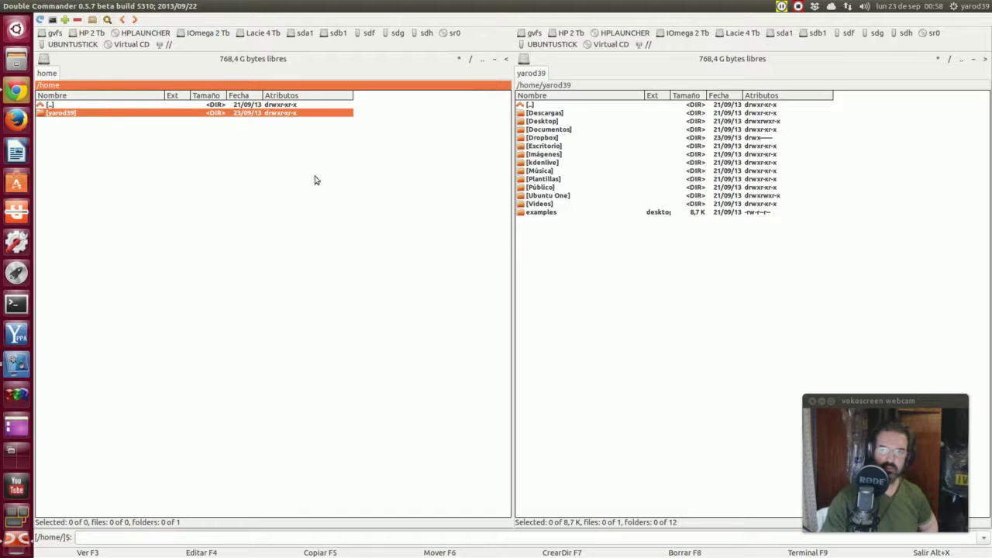
click(49, 106)
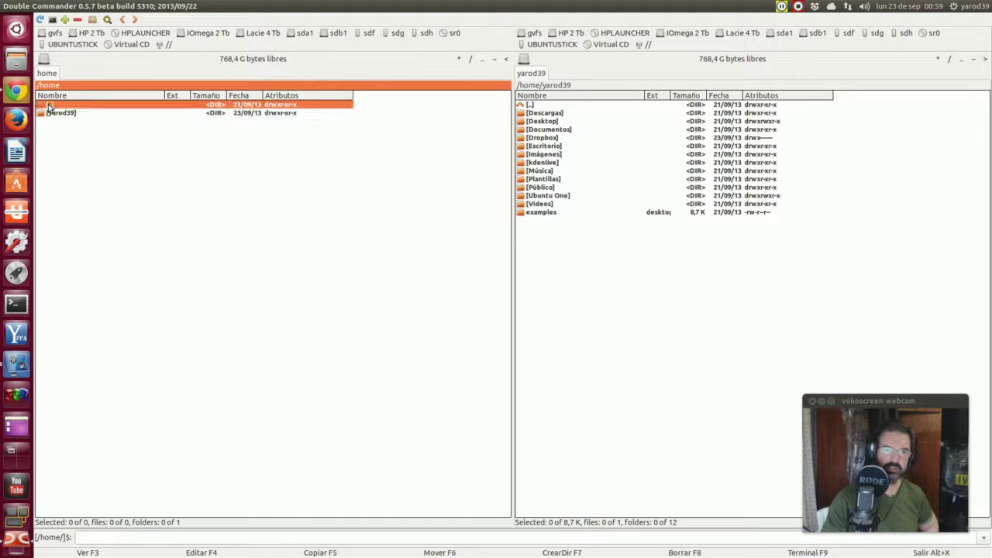
double_click(49, 106)
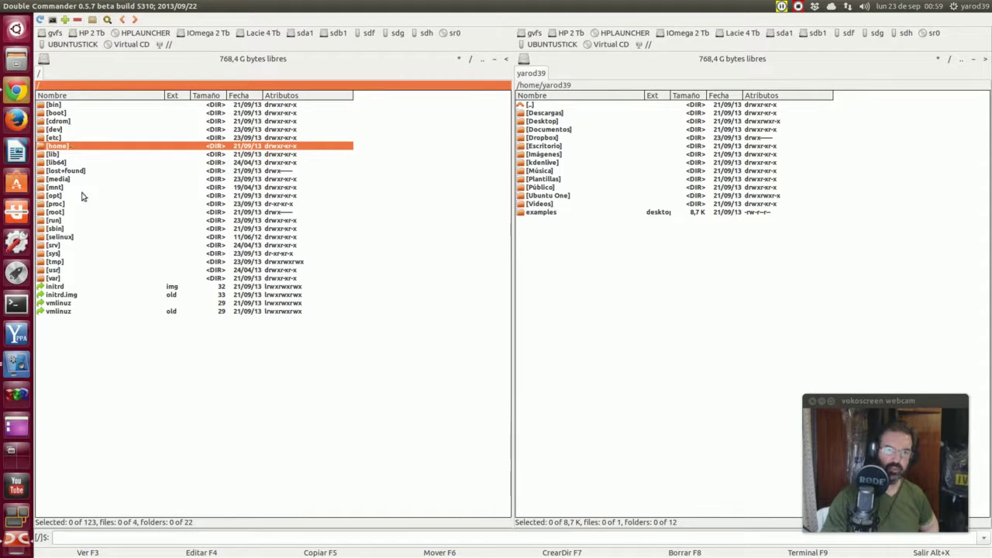
Step: Take the other file pane up from the user's home folder to the root directory
click(532, 106)
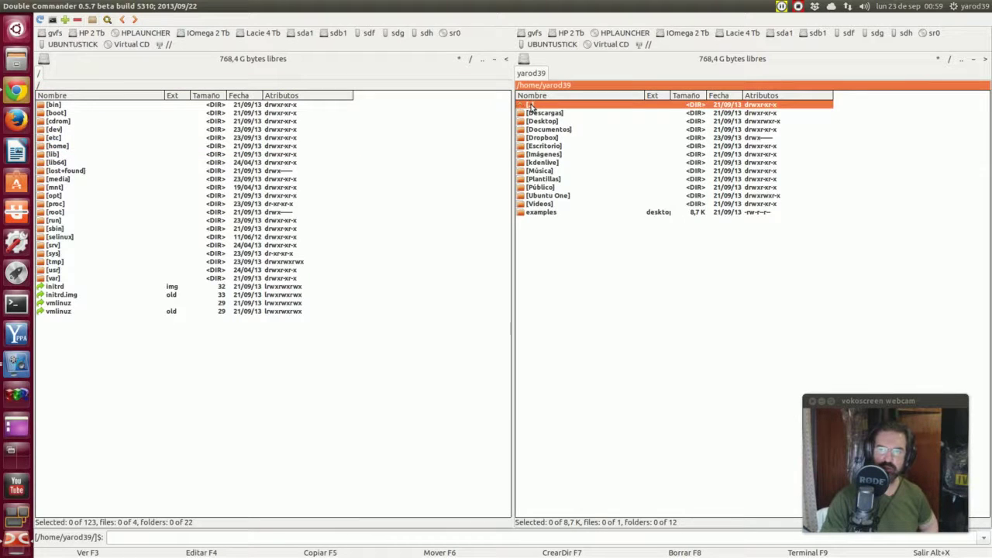
double_click(532, 106)
double_click(532, 107)
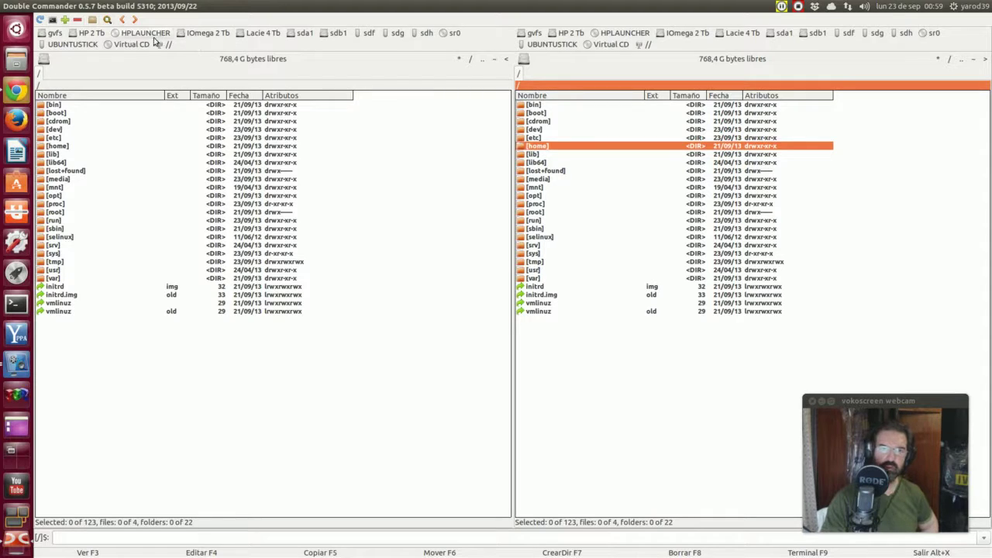
Step: Switch the first file pane to the HP 2 Tb drive and look through its folders and files
click(96, 35)
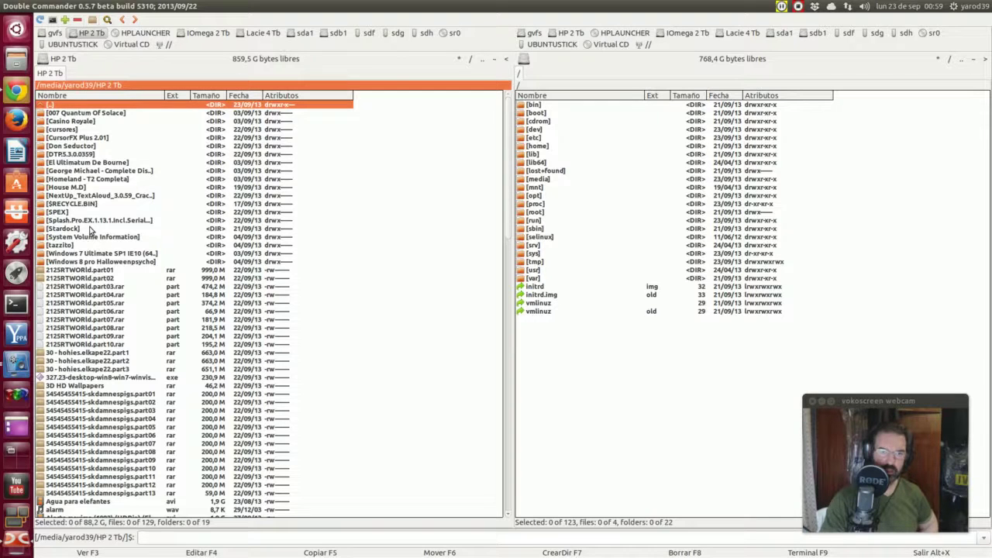
scroll(90, 231, down, 11)
scroll(90, 230, down, 10)
scroll(90, 230, down, 3)
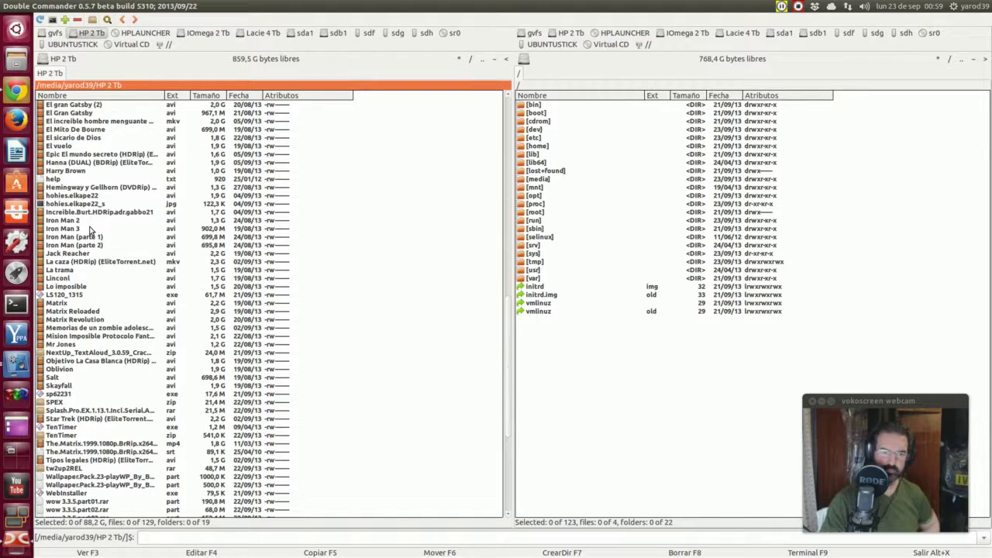
scroll(90, 230, up, 12)
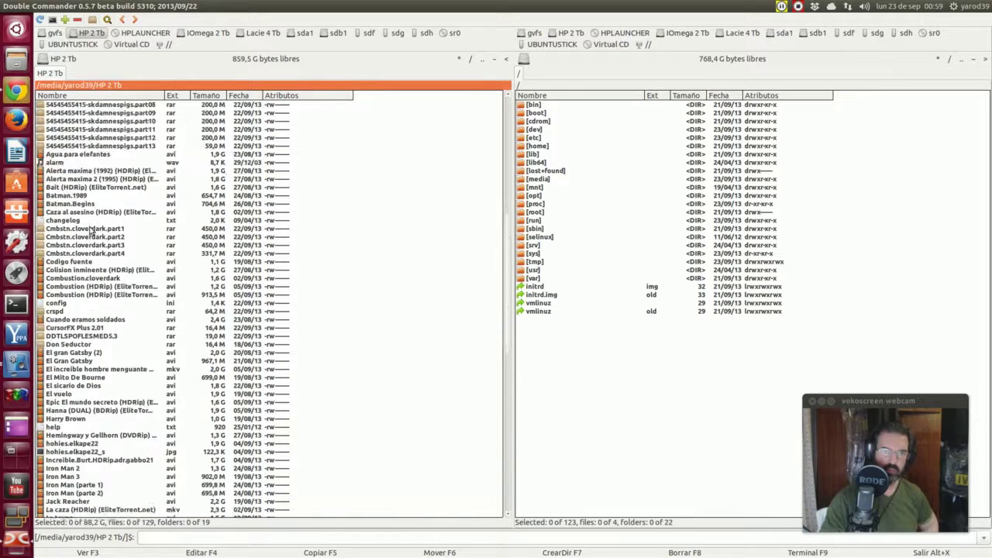
scroll(90, 230, up, 7)
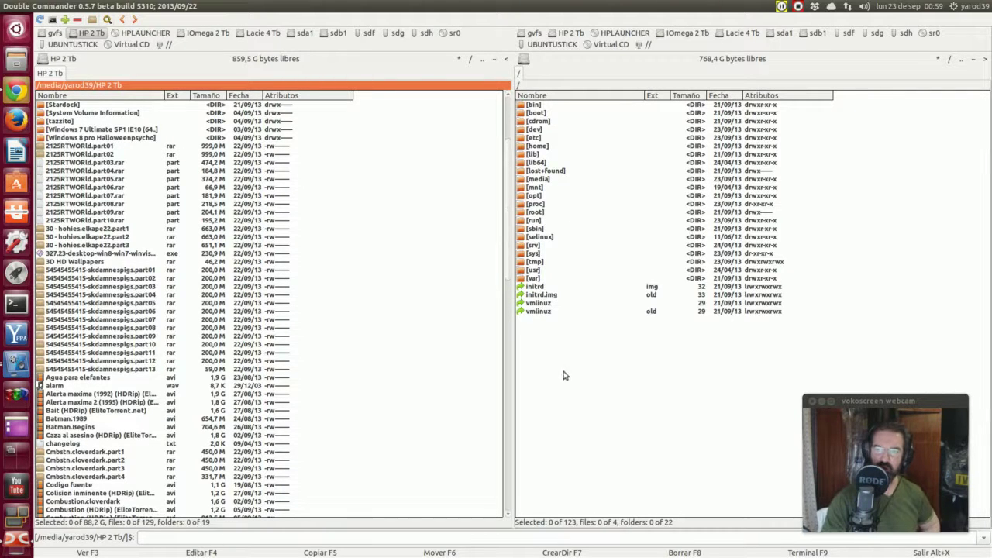
scroll(147, 194, up, 4)
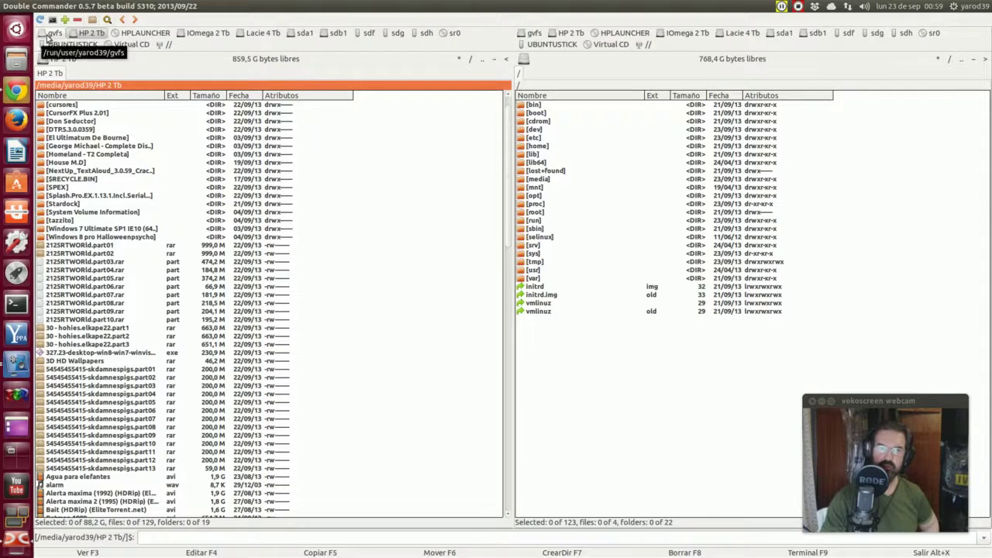
Step: View the contents of gvfs, HP 2 Tb, sda1 and sdb1 one after another in the same pane
click(49, 38)
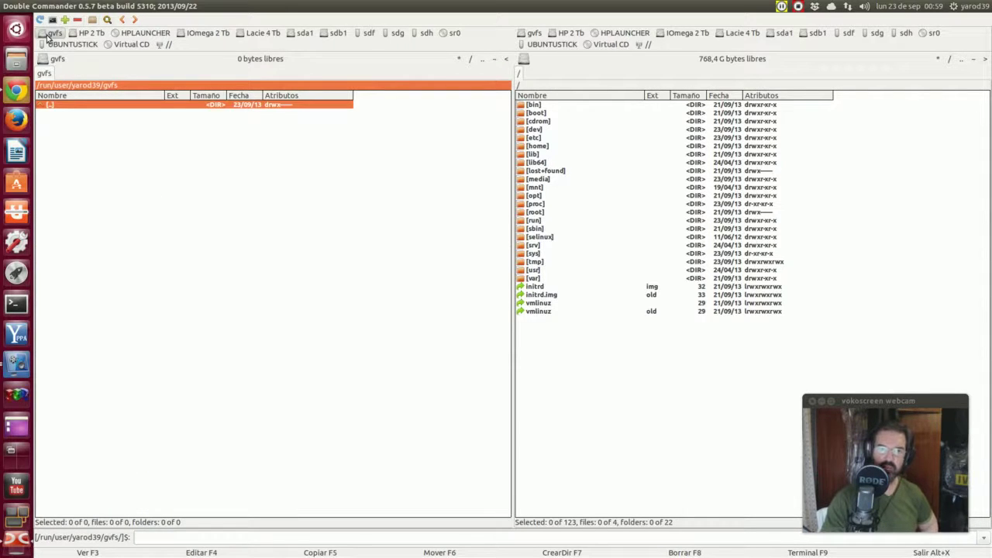
click(88, 35)
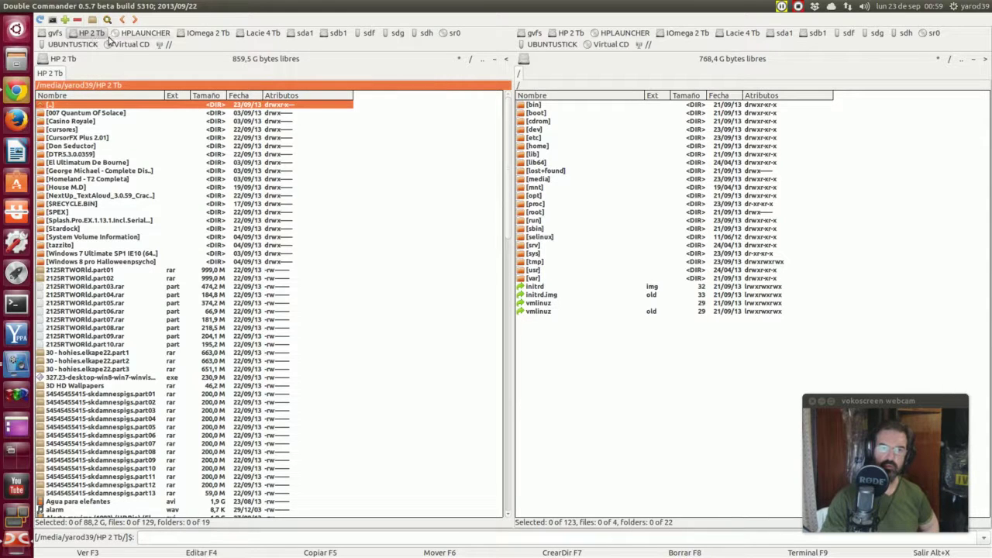
click(300, 36)
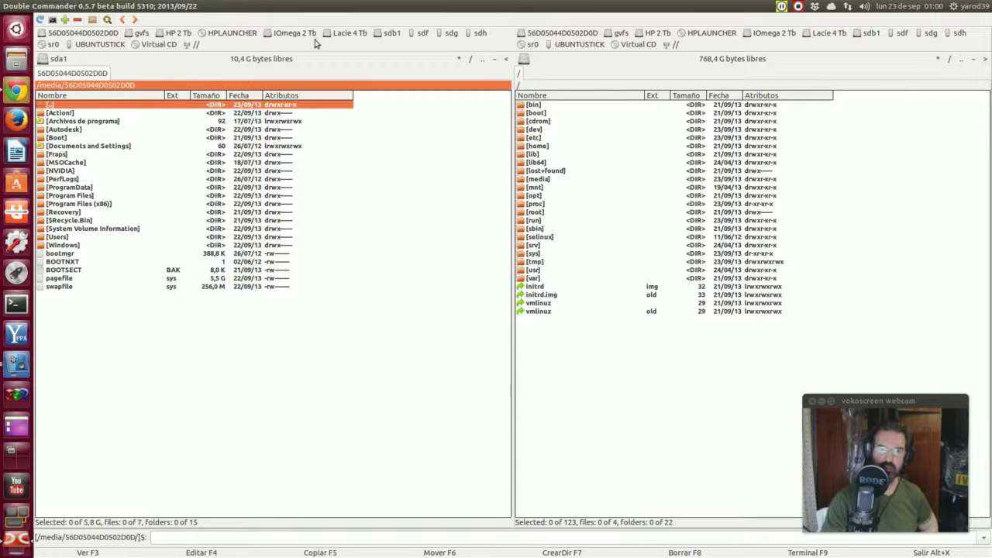
click(390, 35)
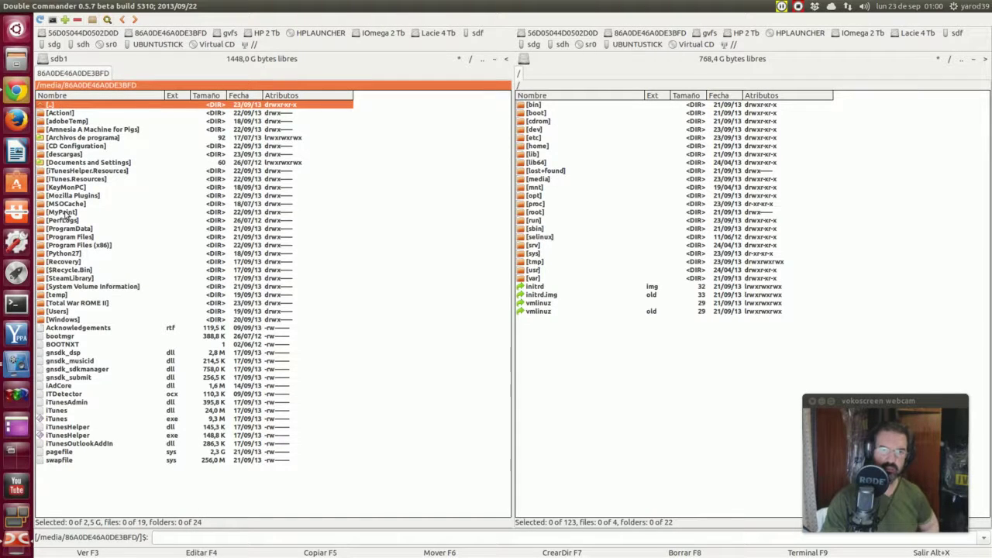
Step: Open the descargas folder on the 86A0DE46A0DE3BFD drive and look over its subfolders and files
double_click(65, 156)
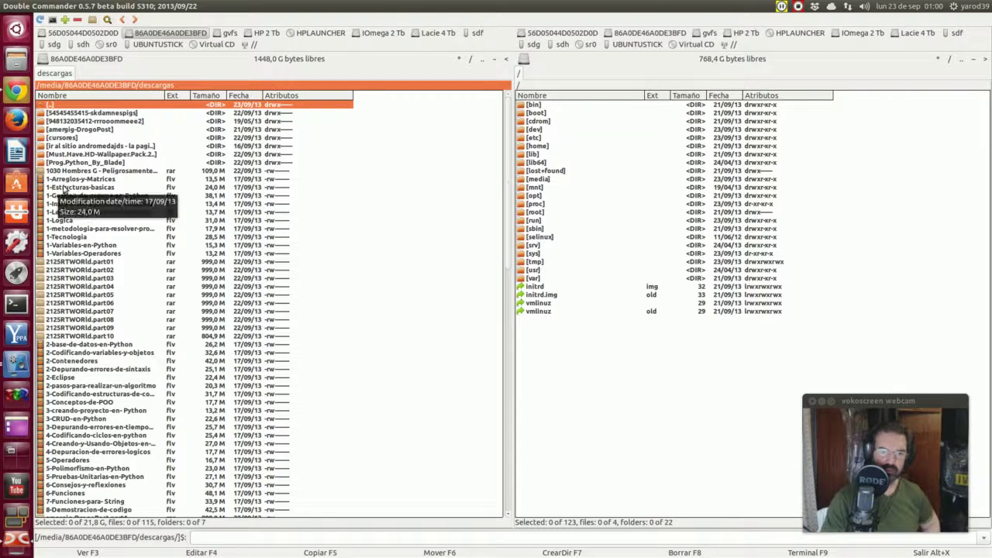
scroll(65, 183, down, 3)
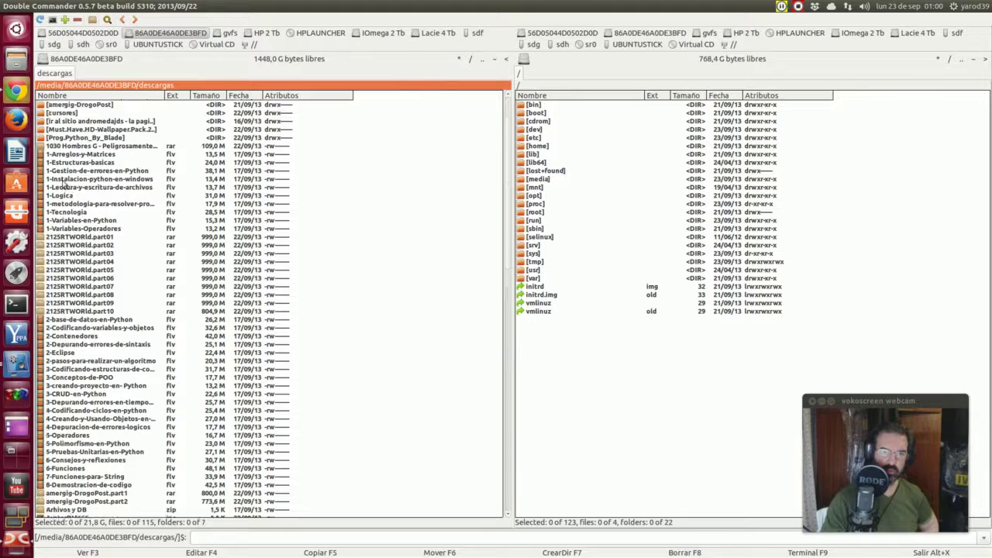
scroll(63, 183, down, 6)
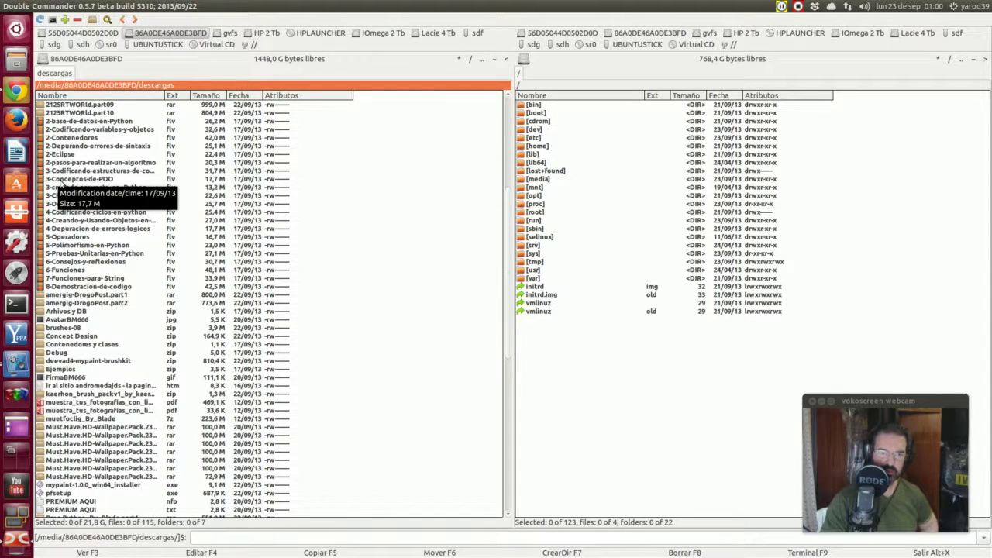
scroll(61, 183, down, 4)
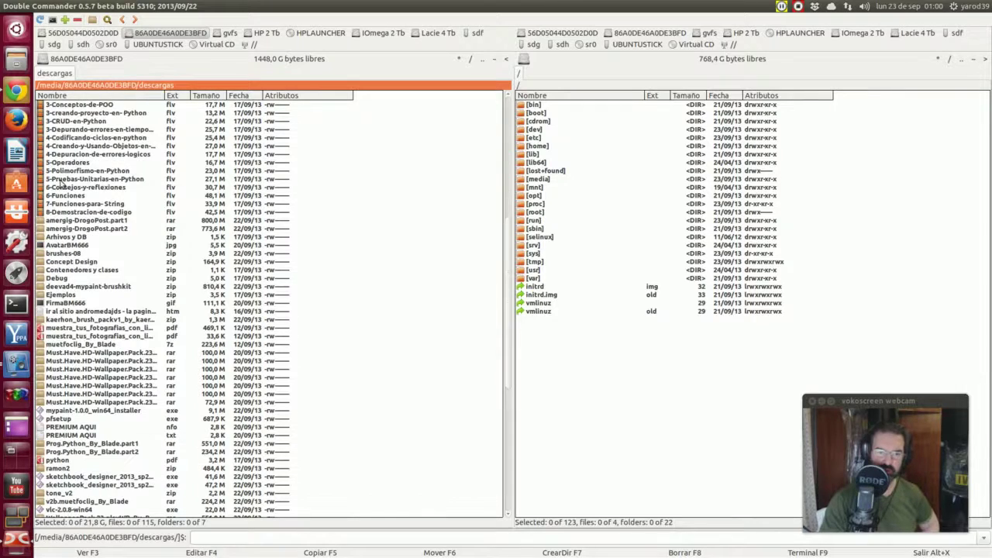
scroll(60, 183, up, 6)
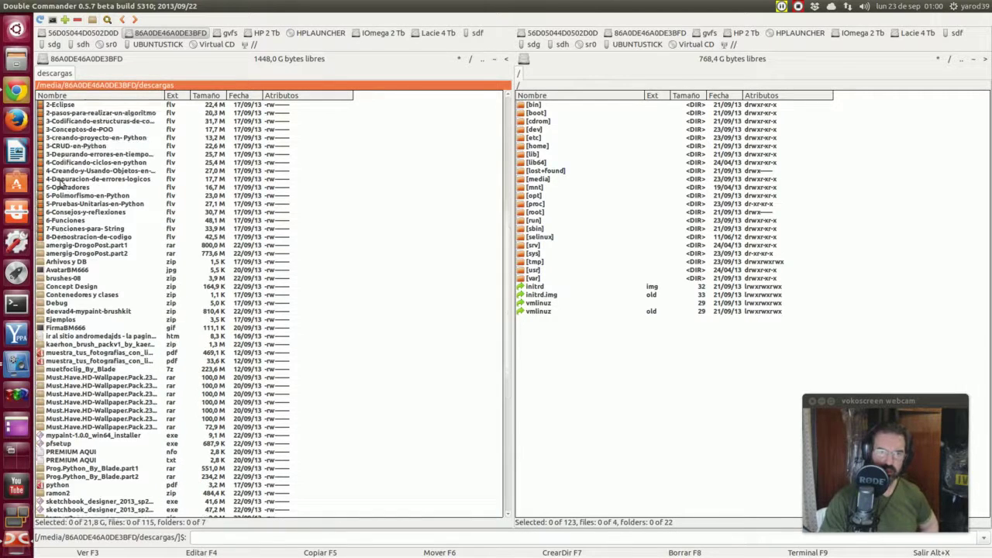
scroll(60, 183, up, 7)
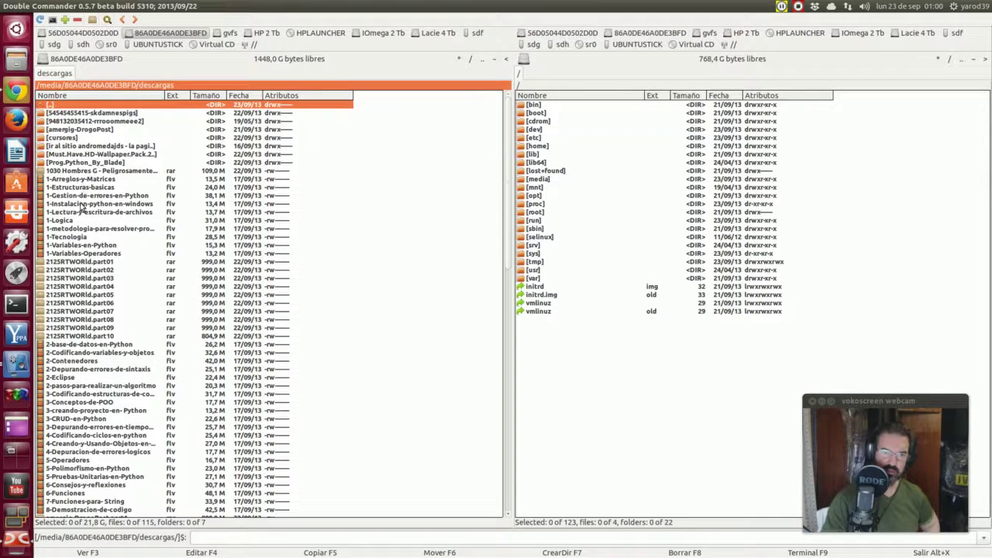
Step: Examine the whole descargas listing, from the numbered flv videos to the wow 3.3.5 archive parts, and return to its start
scroll(81, 208, down, 3)
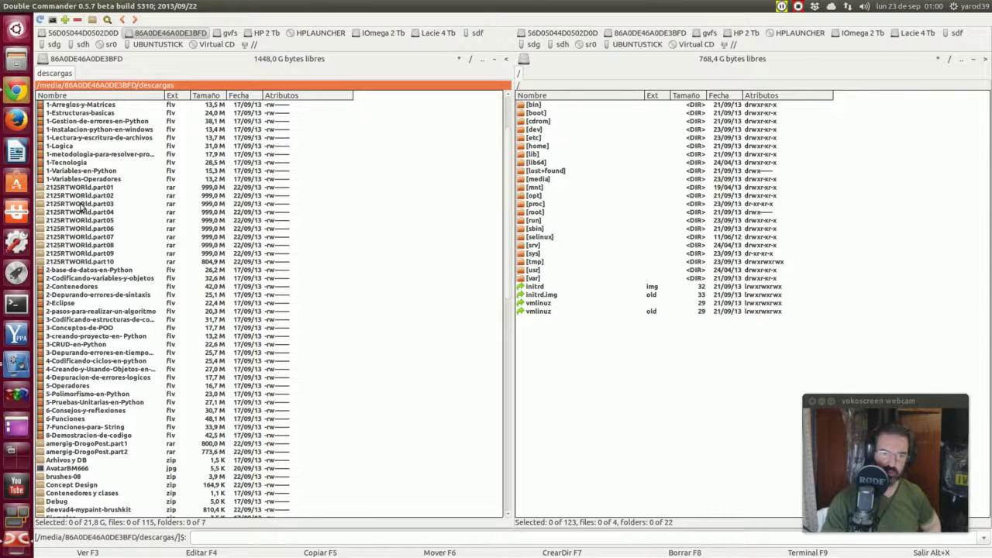
scroll(82, 208, down, 3)
scroll(81, 208, down, 10)
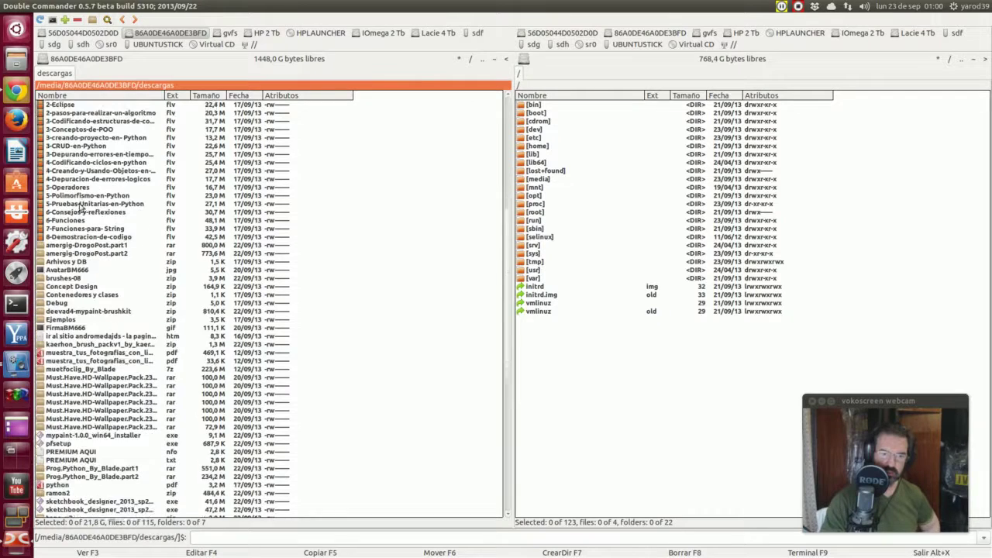
scroll(81, 207, down, 8)
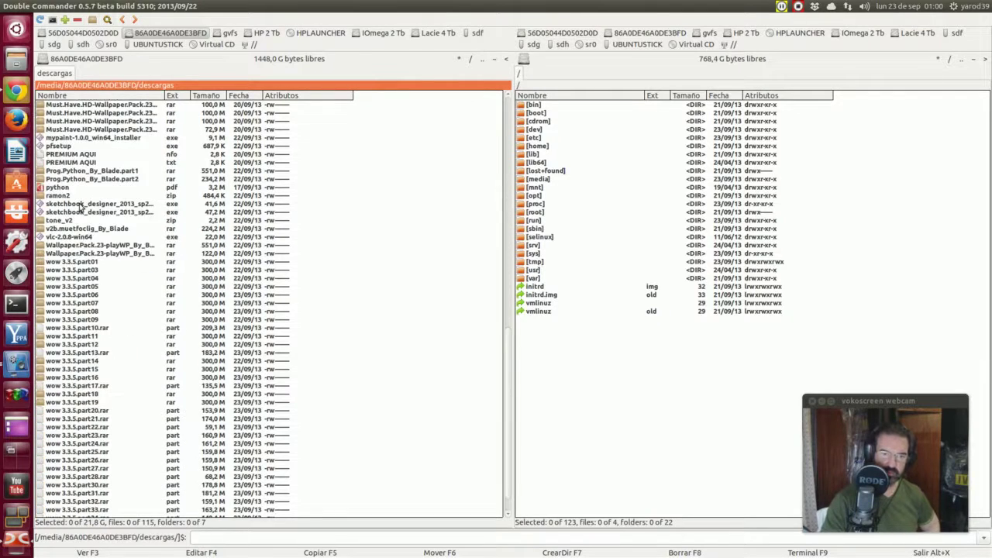
scroll(81, 205, up, 6)
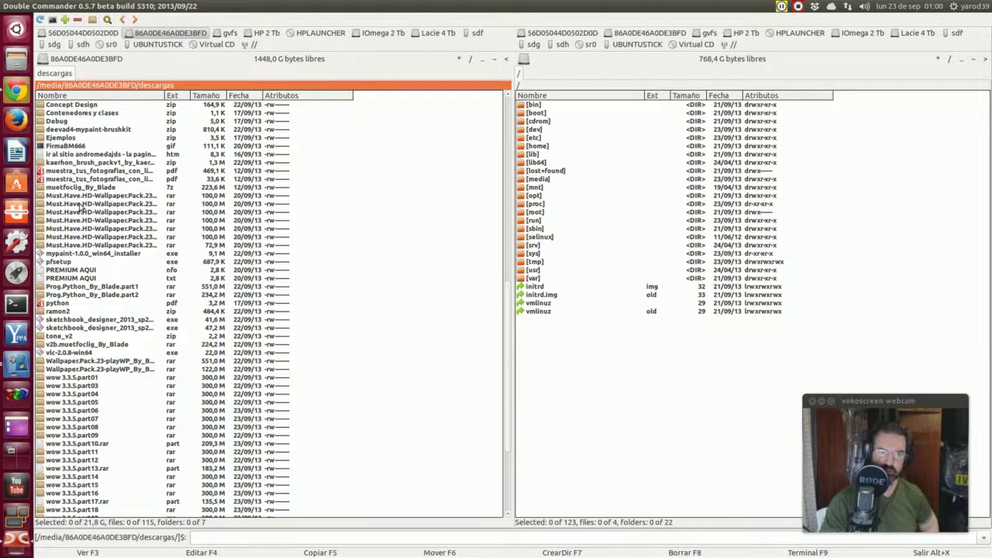
scroll(82, 205, up, 3)
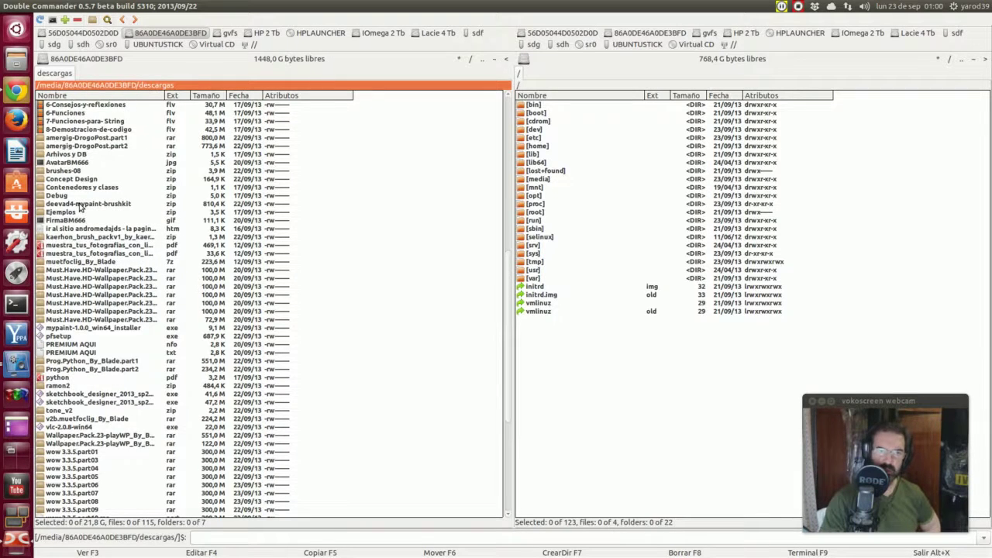
scroll(81, 206, up, 3)
scroll(80, 207, up, 10)
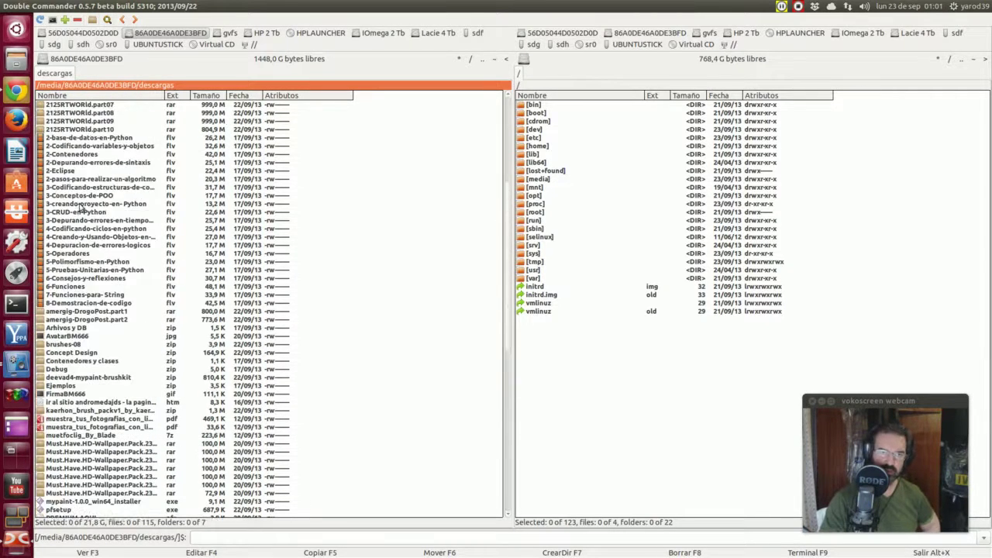
scroll(81, 206, up, 3)
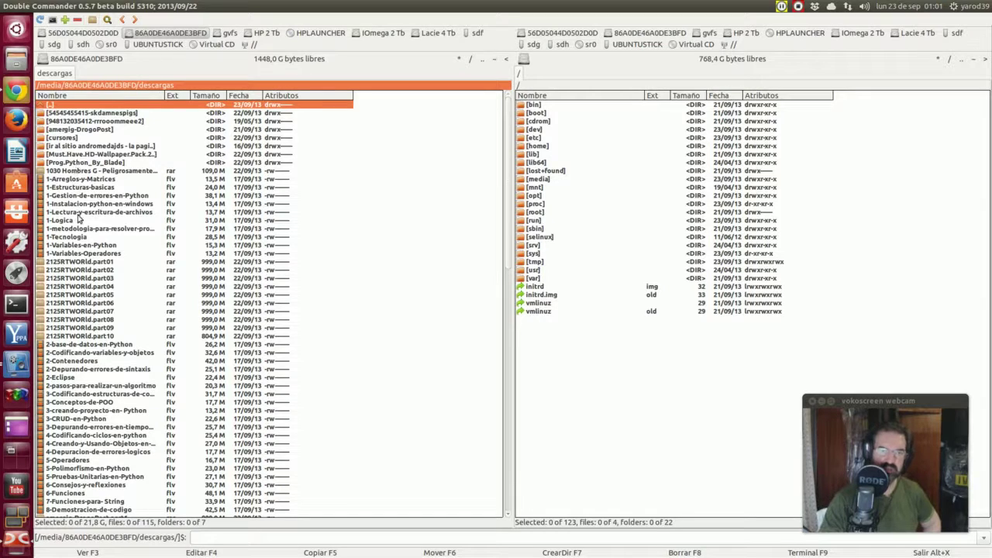
scroll(78, 219, down, 3)
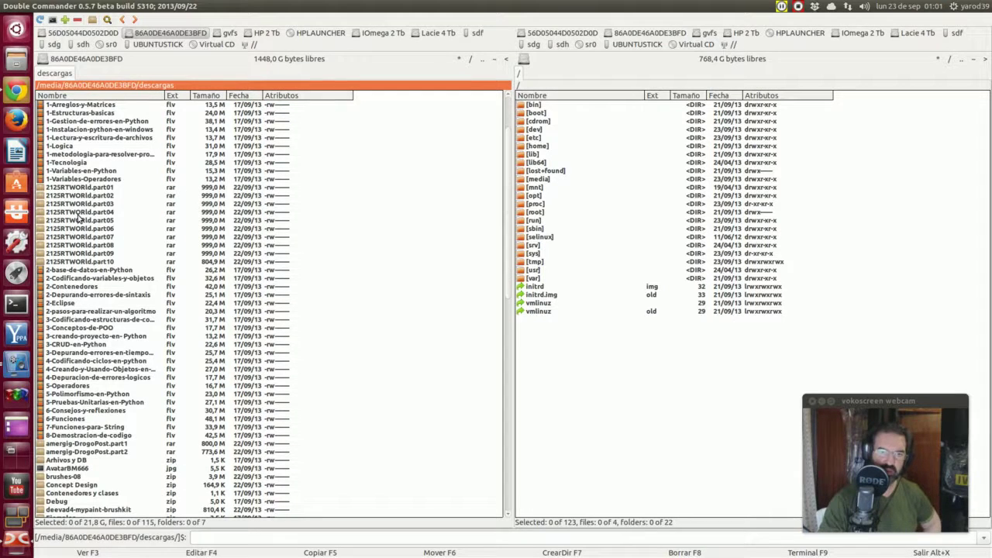
scroll(79, 219, down, 3)
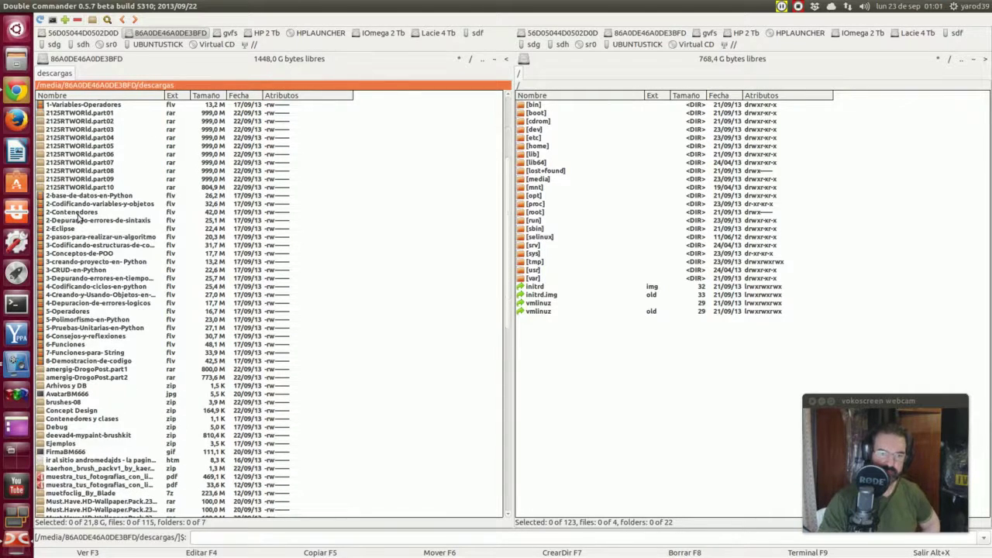
scroll(78, 219, down, 3)
scroll(78, 220, down, 3)
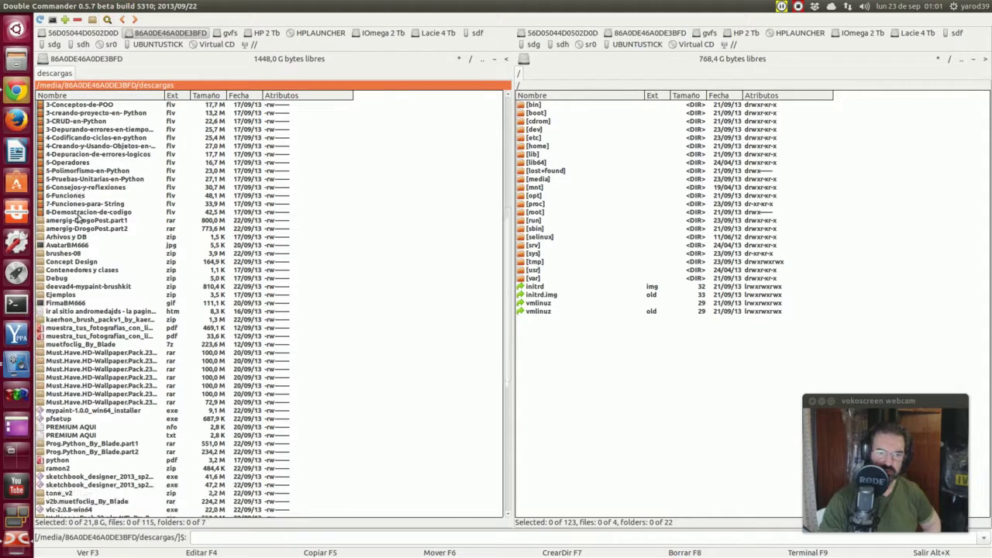
scroll(79, 219, down, 2)
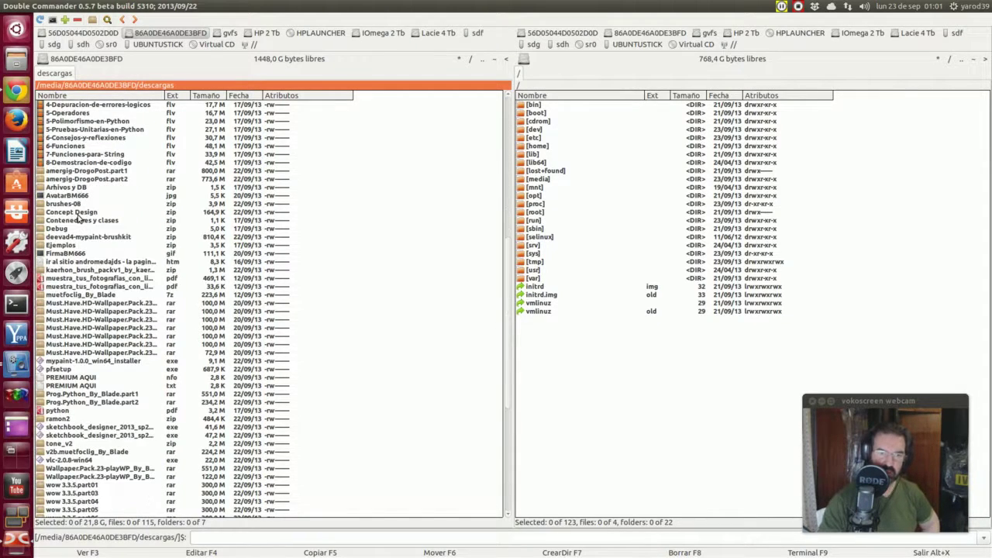
scroll(78, 219, down, 3)
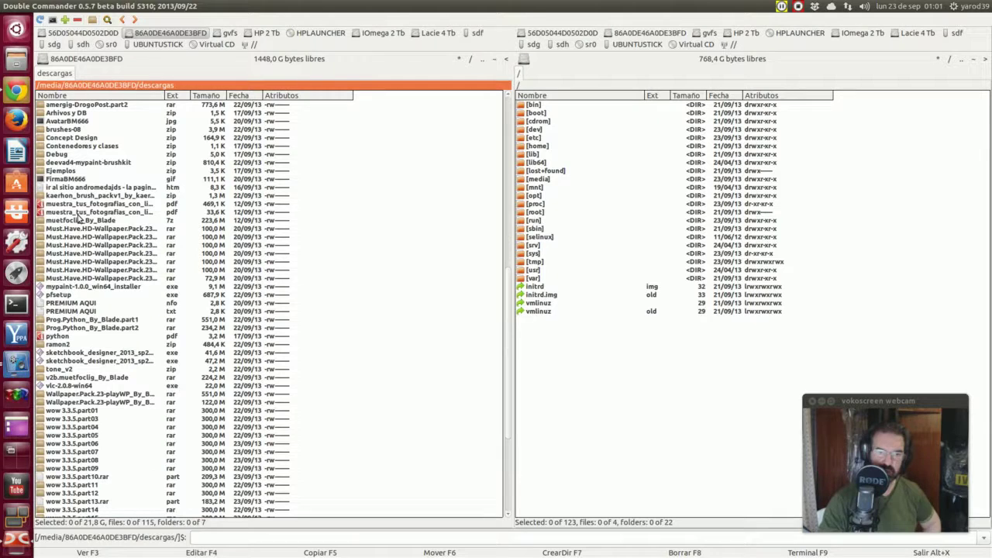
scroll(78, 219, down, 2)
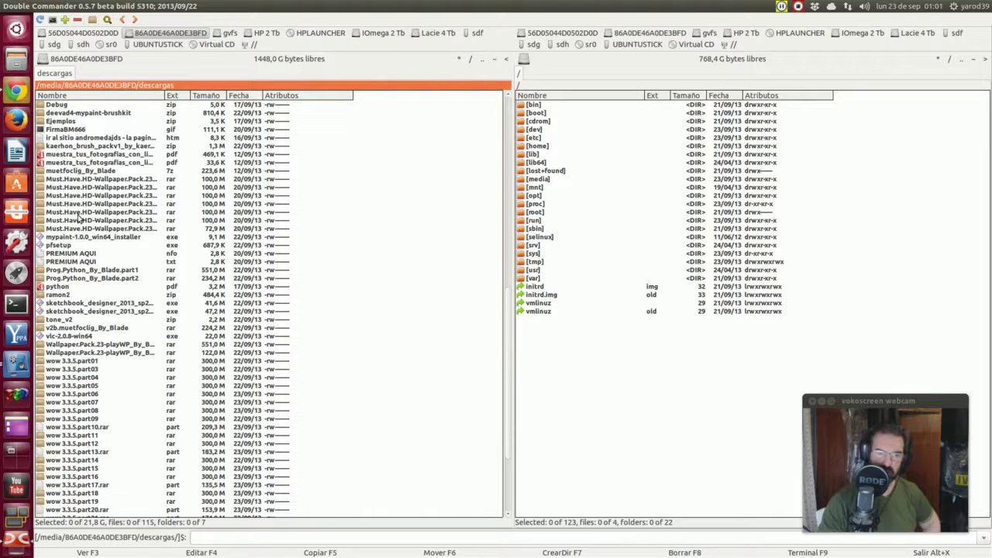
scroll(79, 219, down, 5)
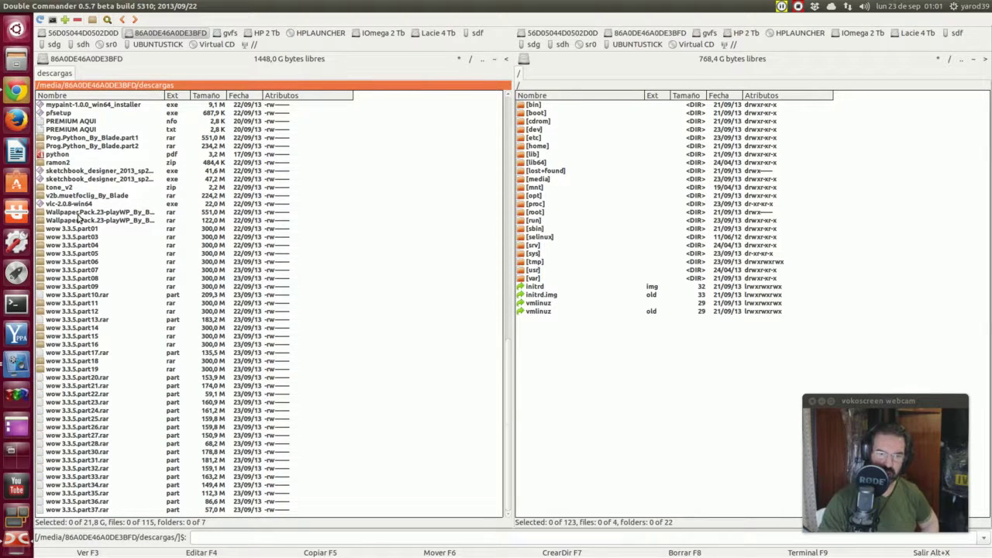
scroll(79, 220, up, 9)
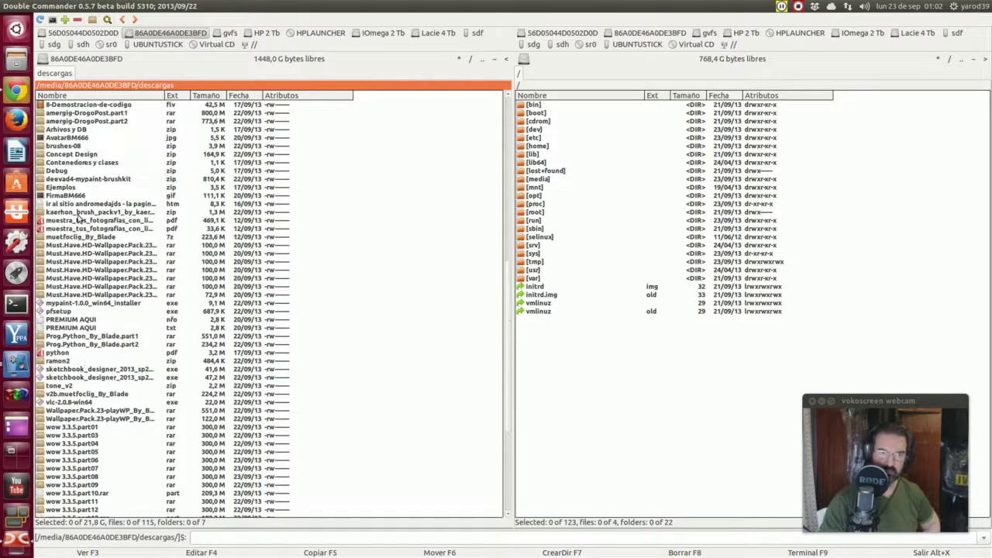
scroll(78, 220, up, 15)
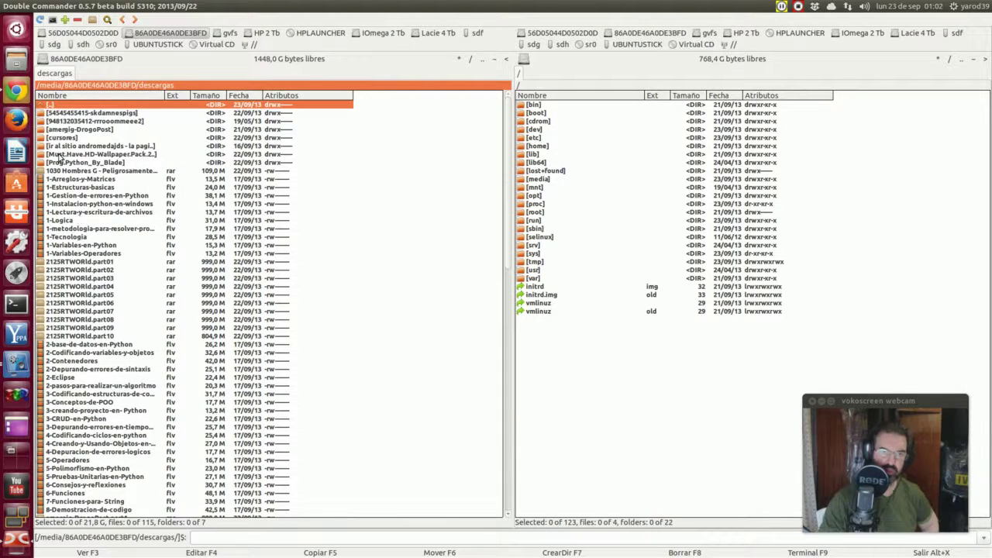
double_click(70, 114)
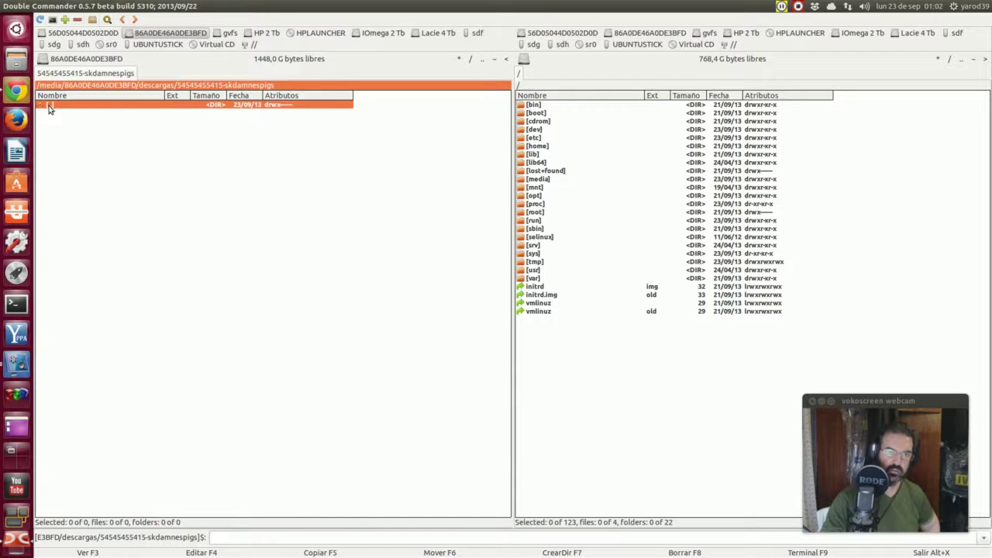
double_click(47, 107)
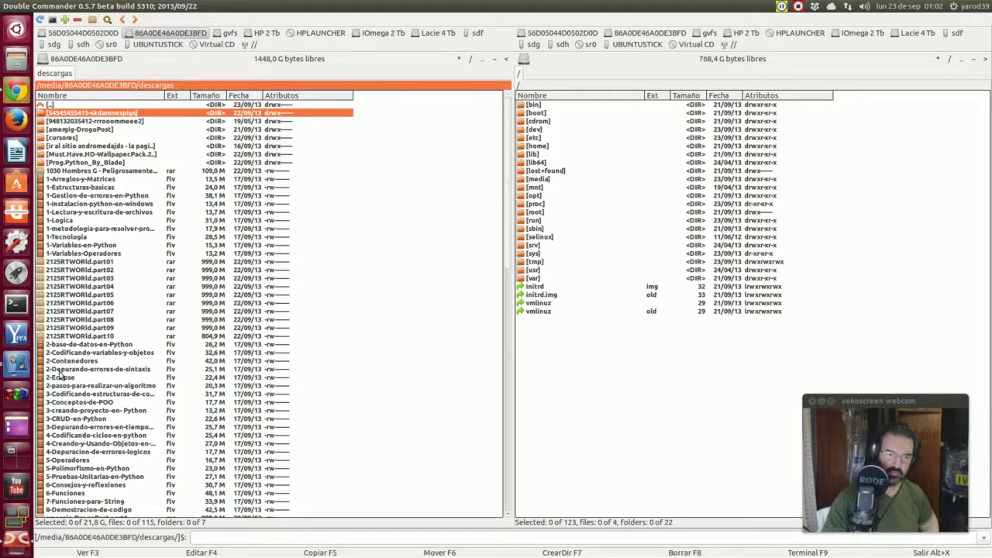
scroll(61, 390, down, 1)
scroll(61, 390, down, 2)
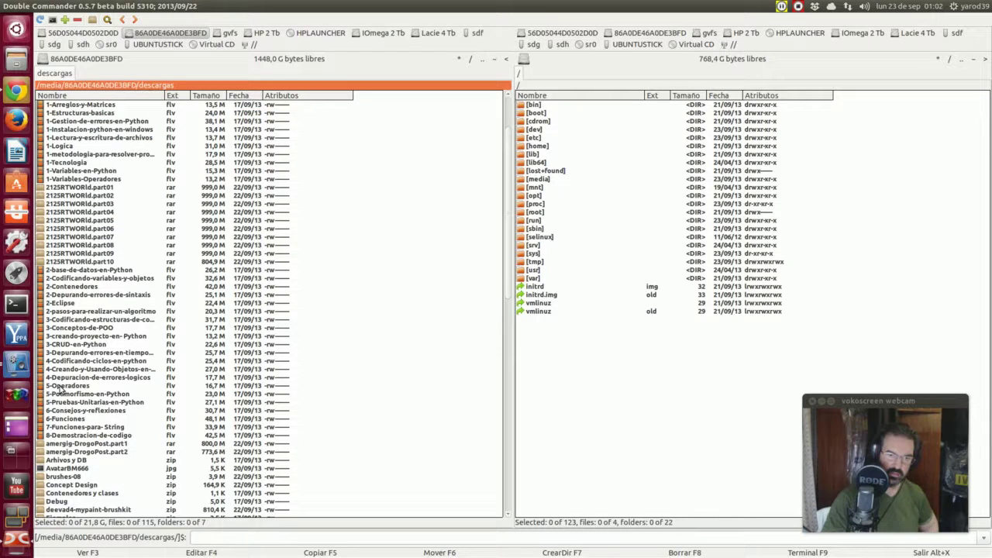
scroll(60, 389, down, 2)
scroll(60, 390, down, 3)
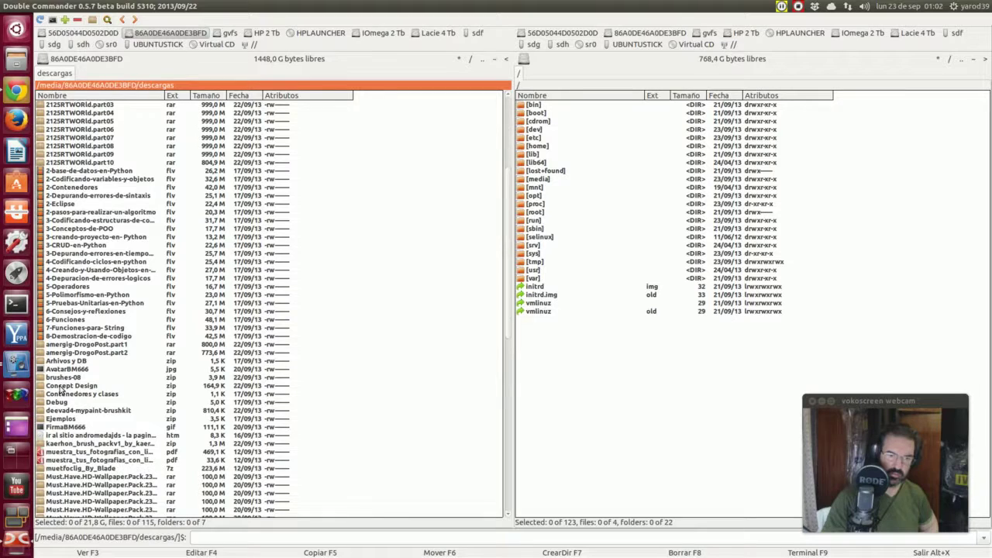
scroll(48, 395, down, 3)
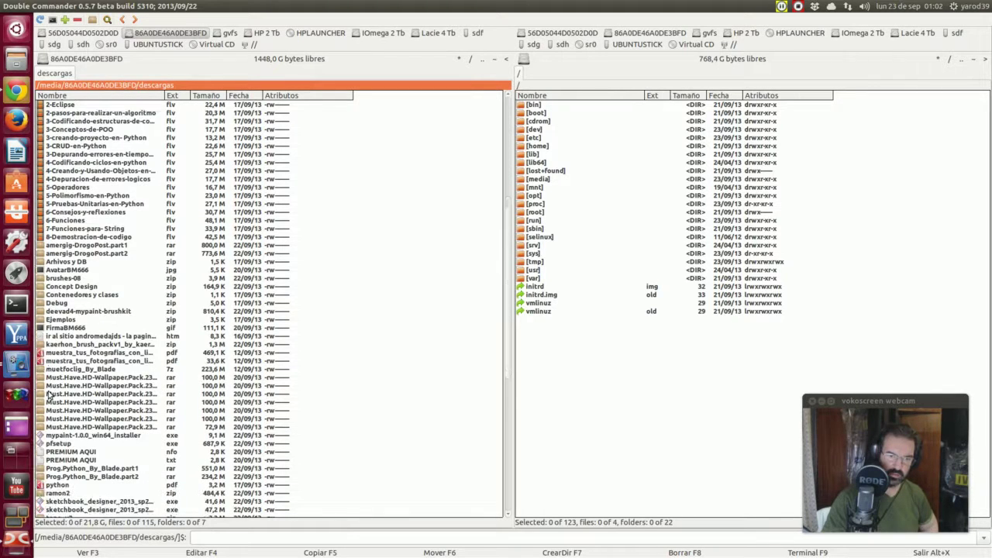
scroll(48, 395, down, 3)
scroll(48, 395, down, 10)
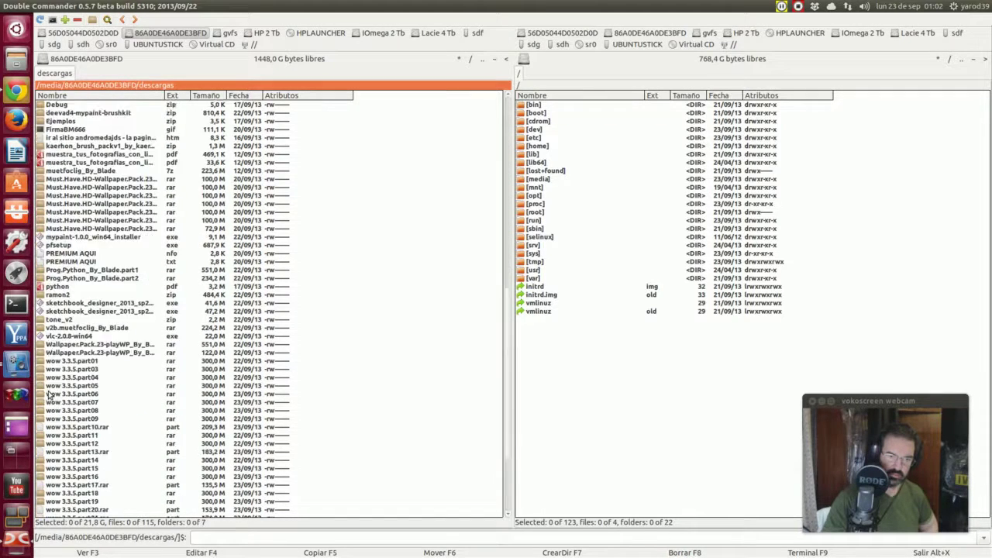
scroll(48, 395, up, 20)
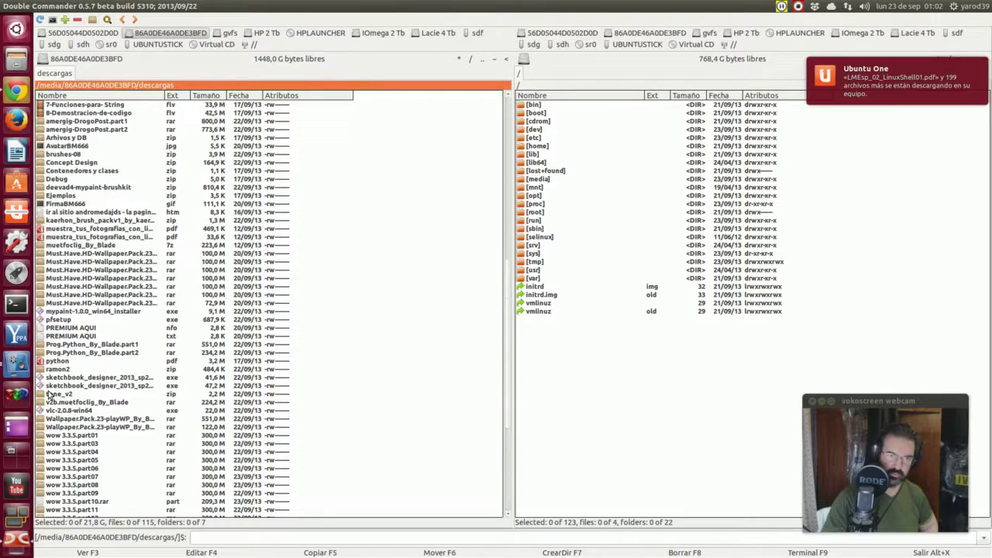
scroll(48, 396, up, 4)
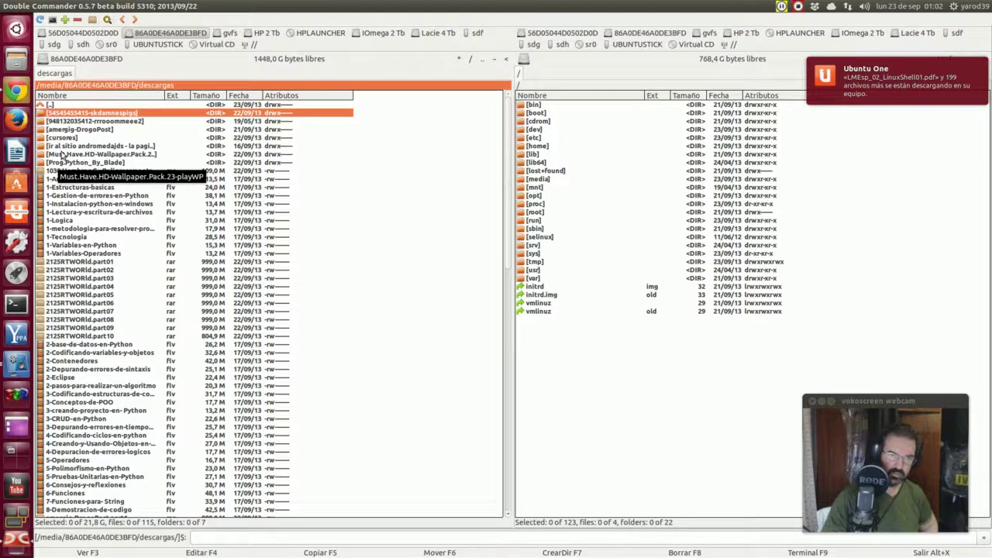
double_click(61, 146)
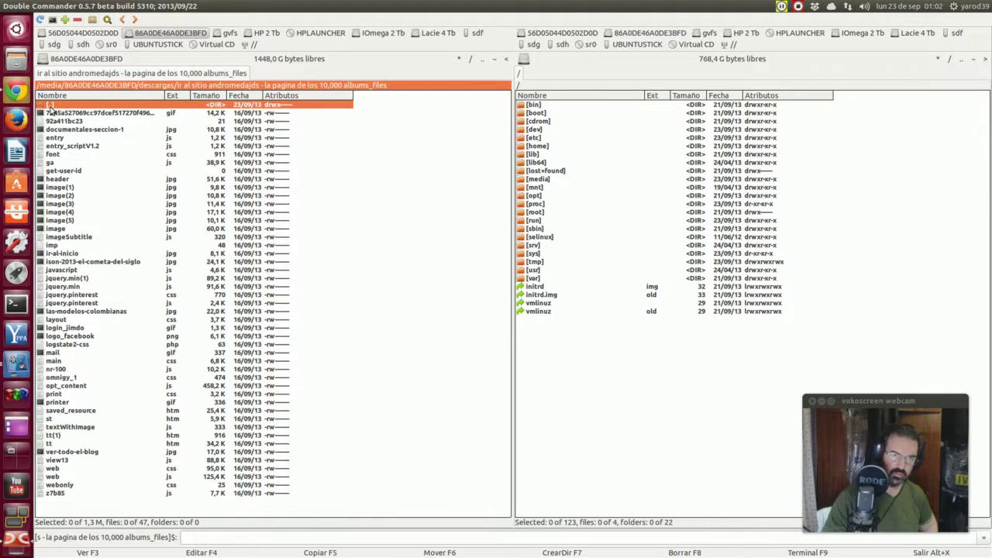
double_click(50, 105)
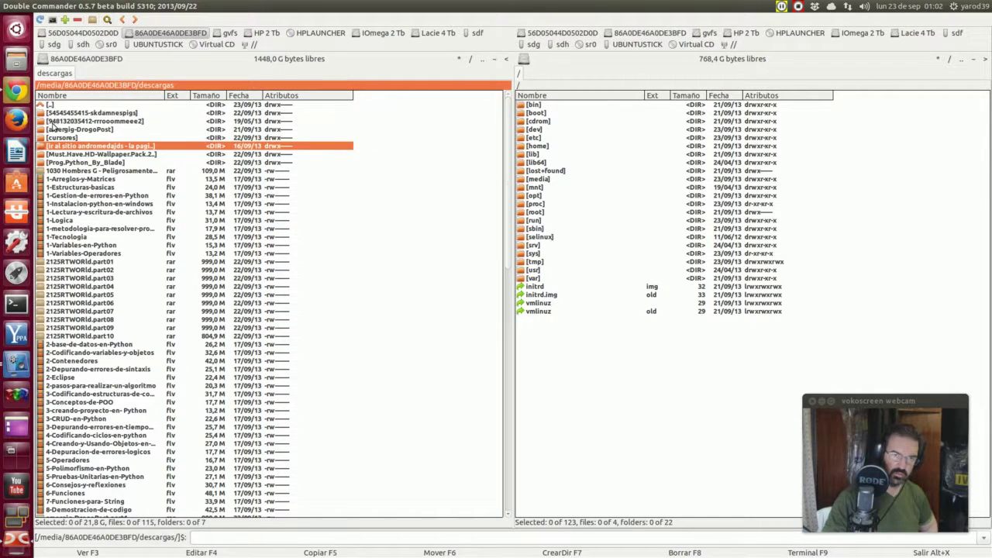
double_click(57, 122)
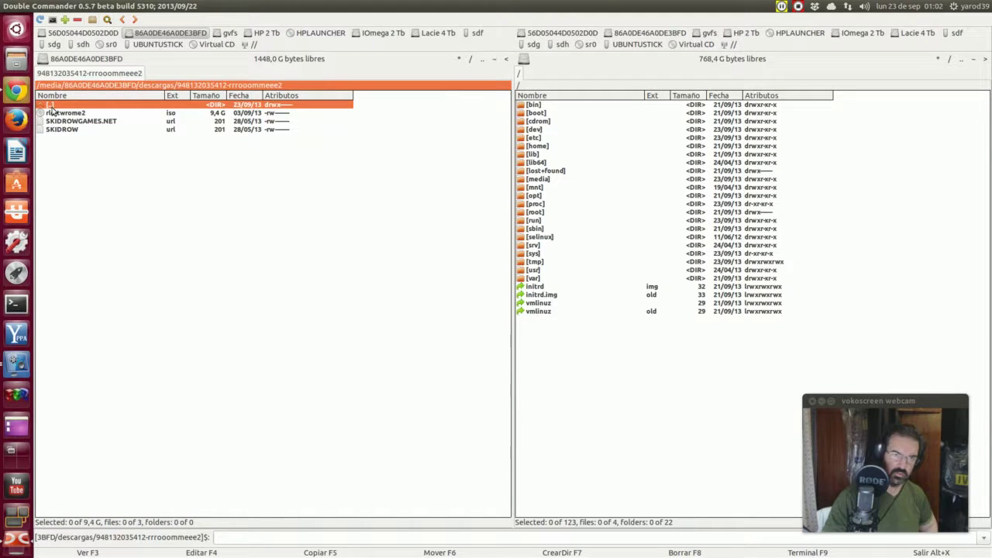
double_click(50, 106)
double_click(64, 114)
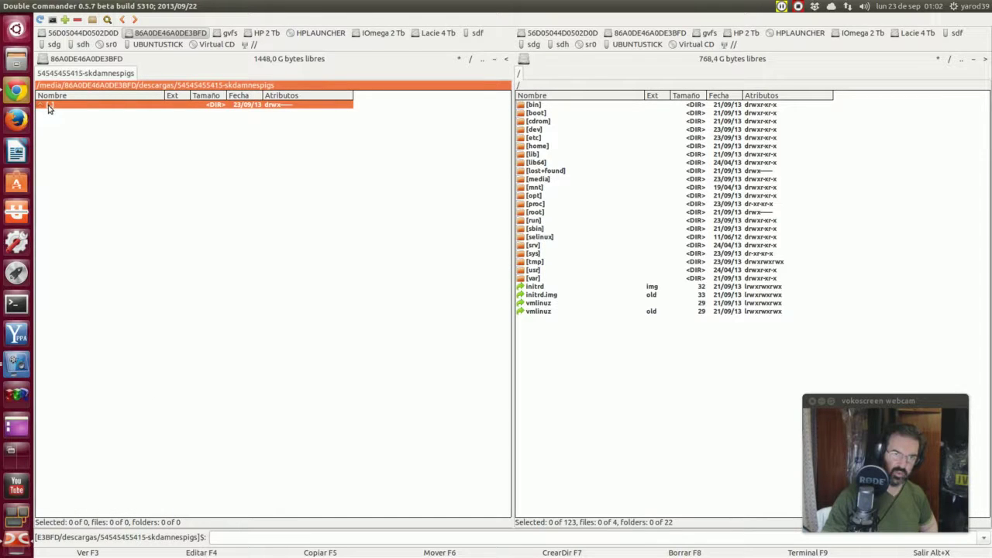
double_click(48, 107)
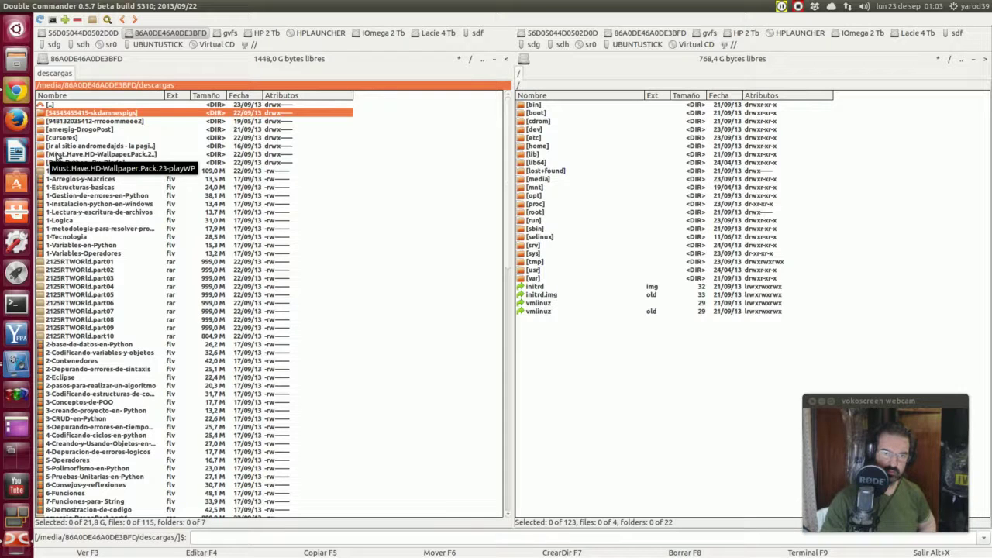
Step: Look further down the descargas listing and step back through the visited folder history to the root of the 86A0DE46A0DE3BFD drive
scroll(67, 278, down, 4)
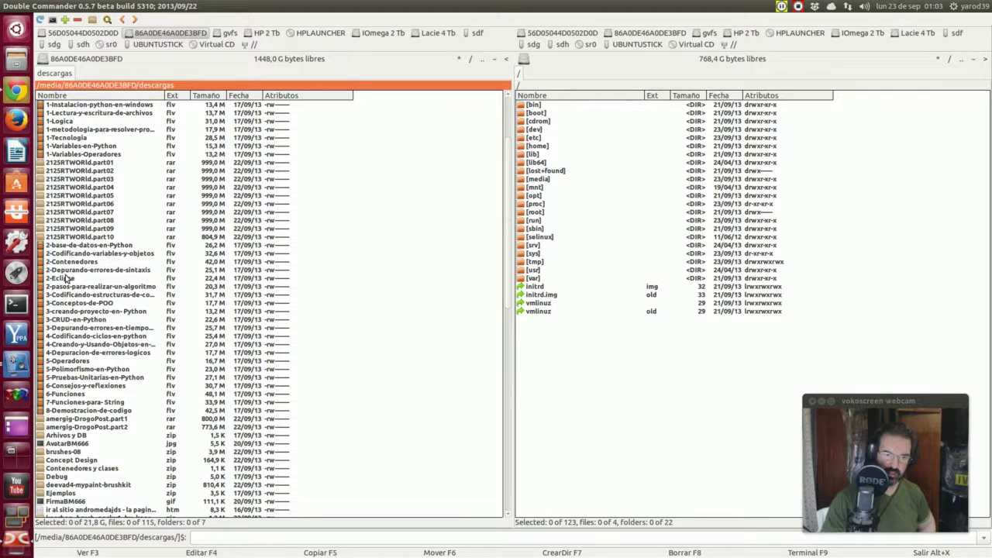
scroll(67, 278, down, 3)
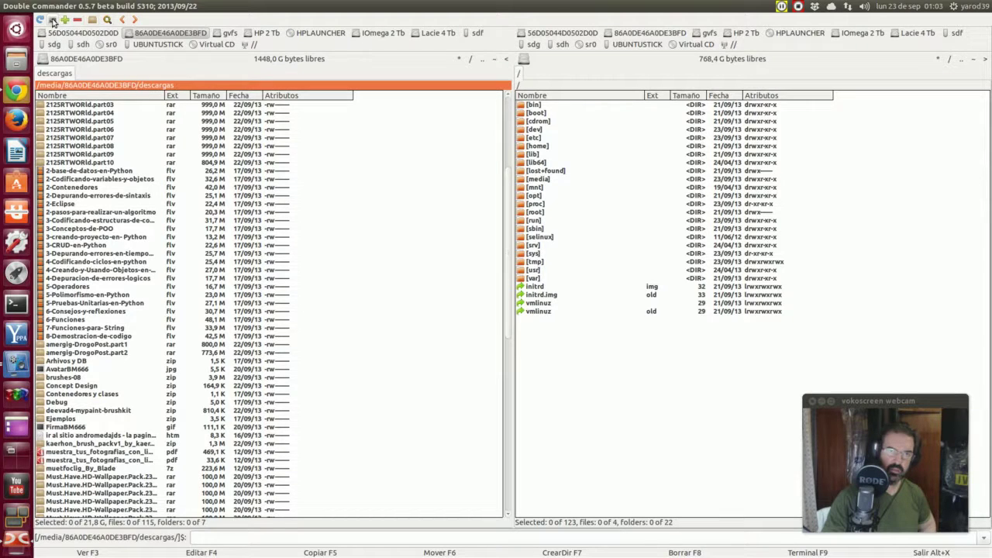
click(121, 21)
click(121, 21)
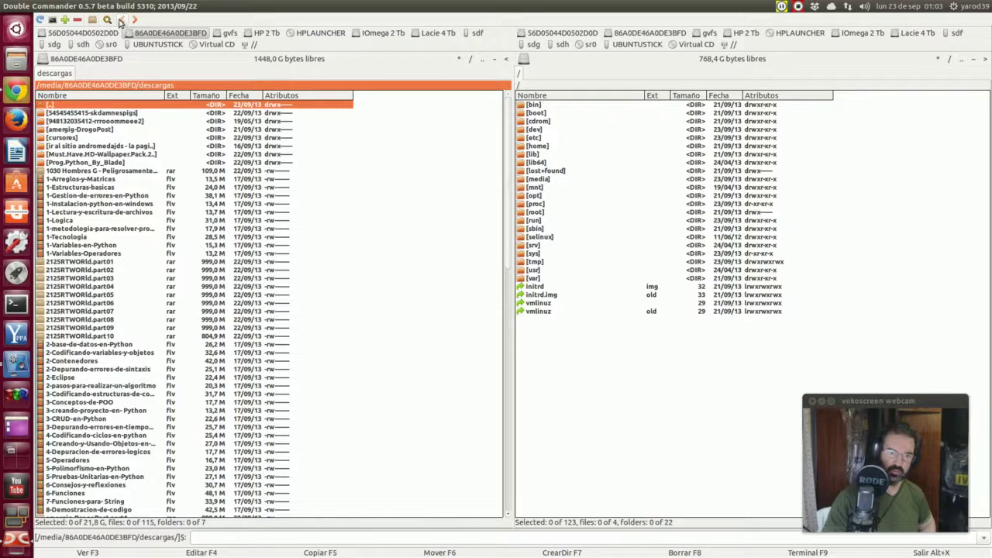
click(121, 21)
click(121, 21)
click(121, 21)
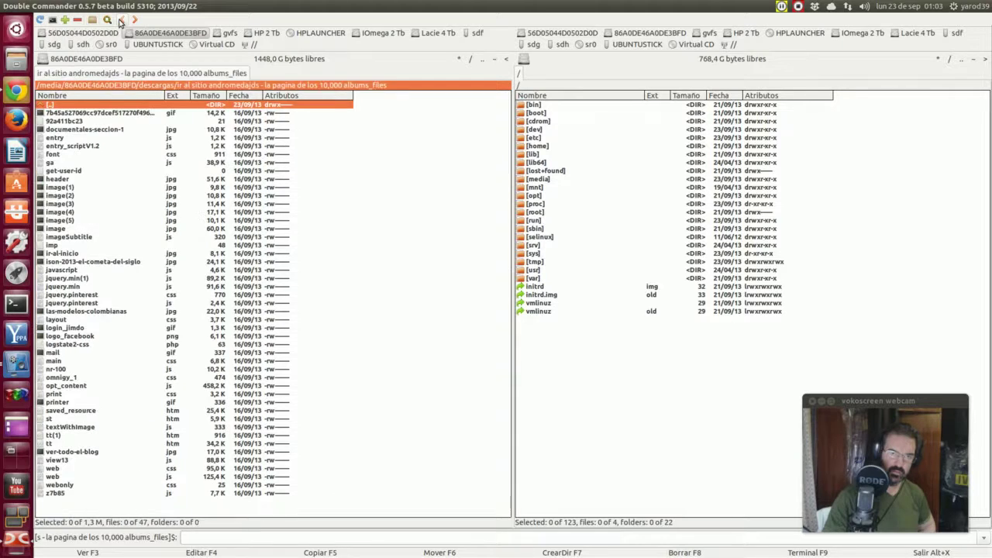
click(121, 21)
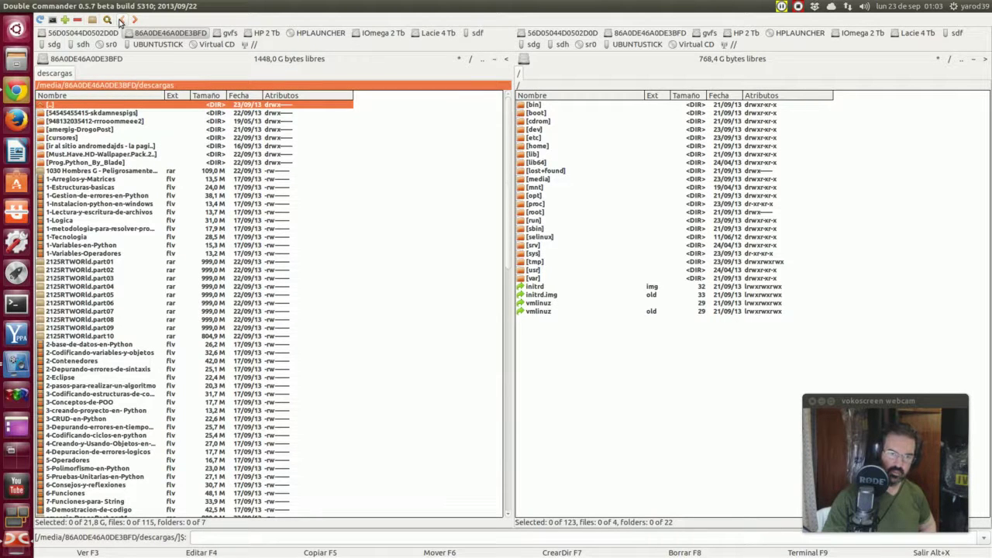
click(121, 21)
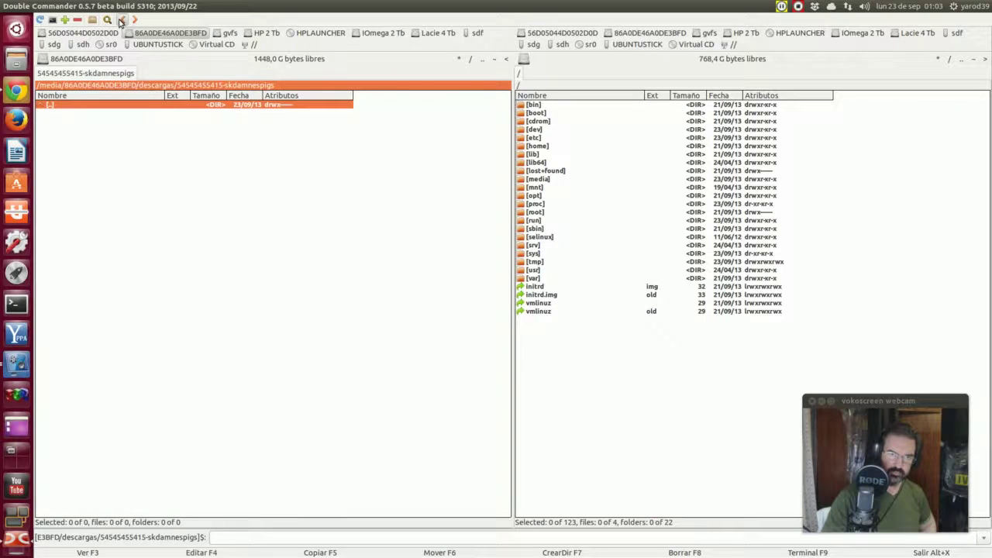
click(121, 21)
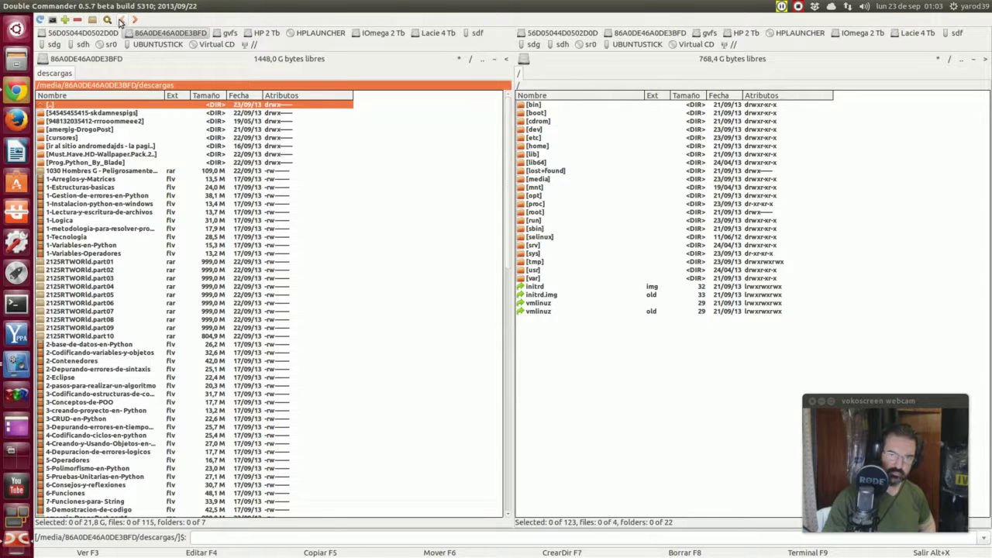
click(121, 21)
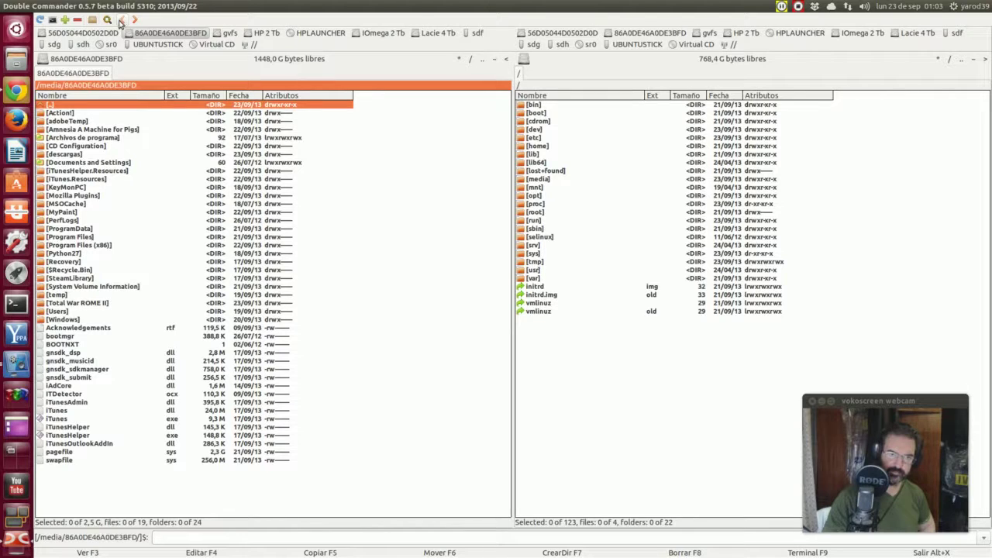
Step: Reopen the descargas folder, look over its file list and return to the drive's root folder
double_click(72, 155)
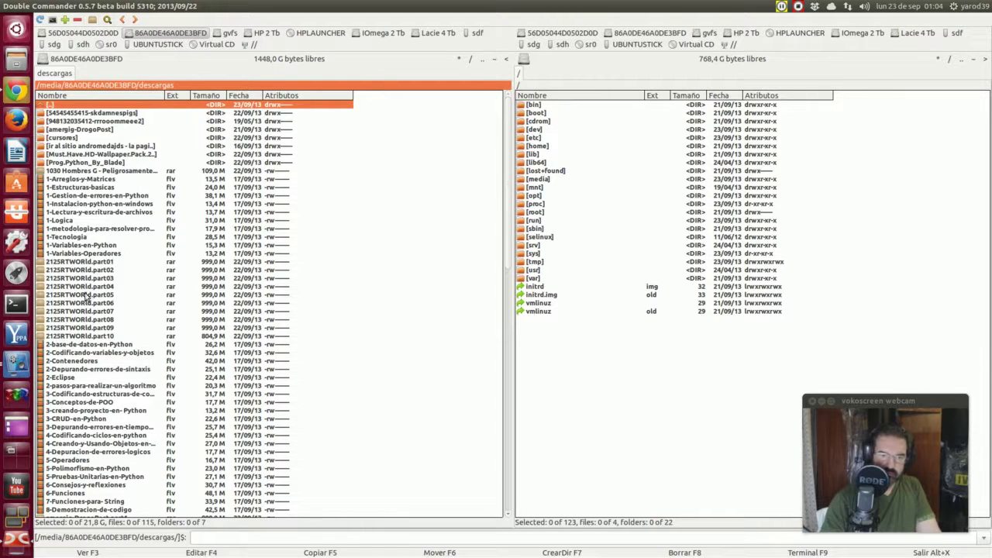
scroll(85, 314, down, 3)
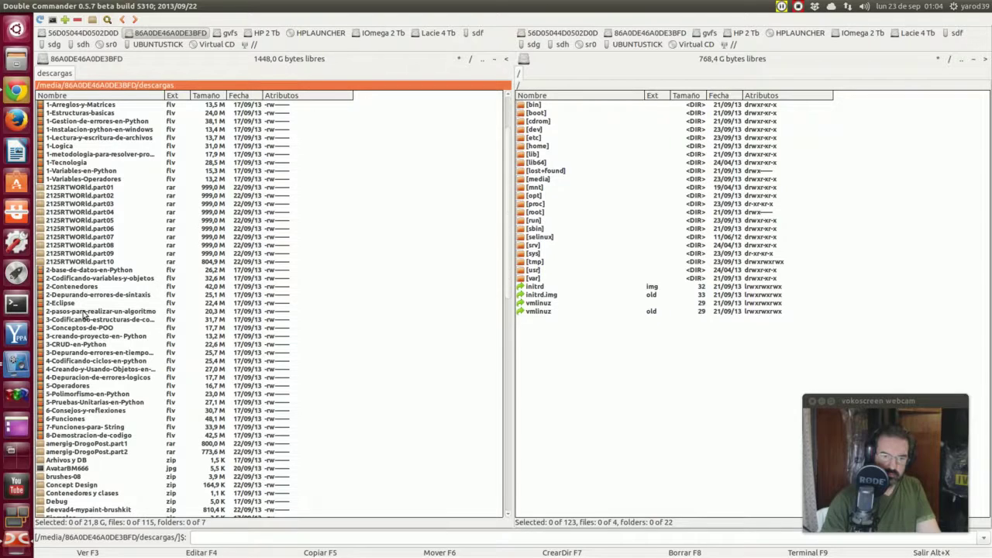
scroll(85, 314, up, 3)
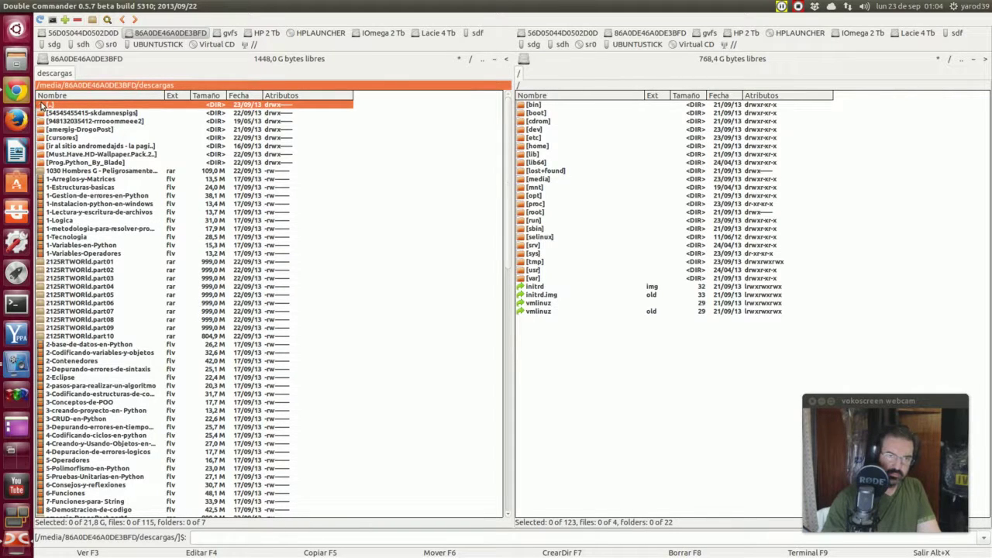
double_click(42, 105)
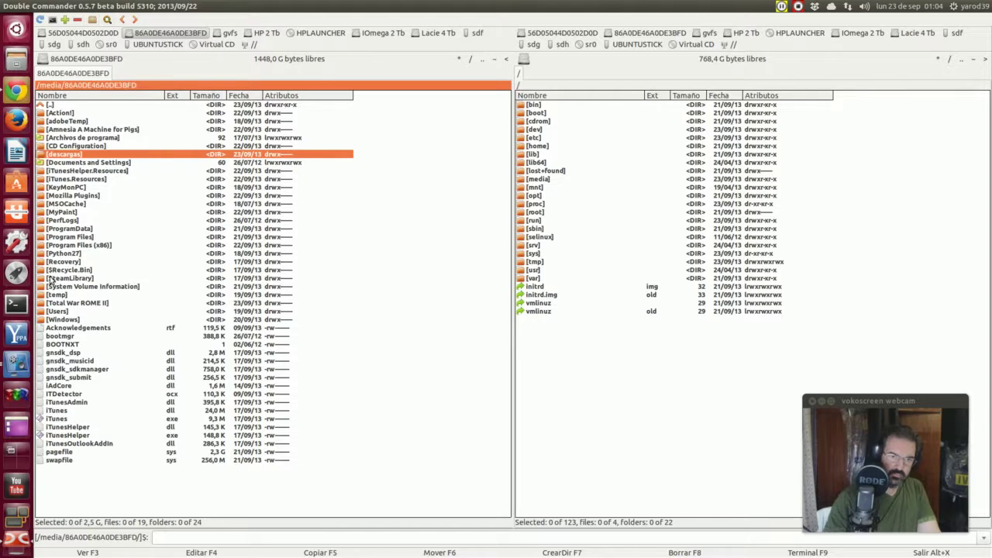
Step: Open the drive's Windows folder, look through its subfolders, view the Media subfolder and return to Windows
double_click(55, 321)
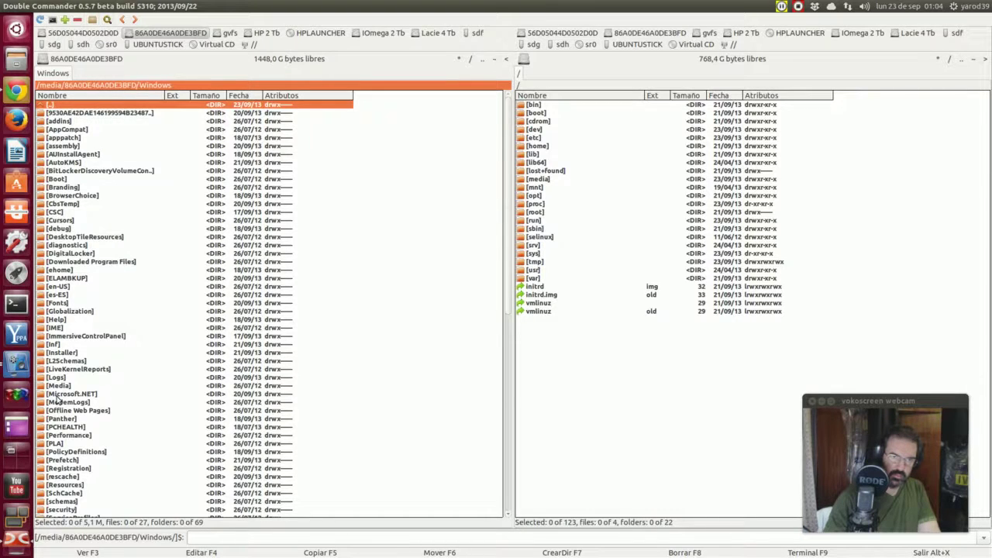
scroll(57, 399, down, 9)
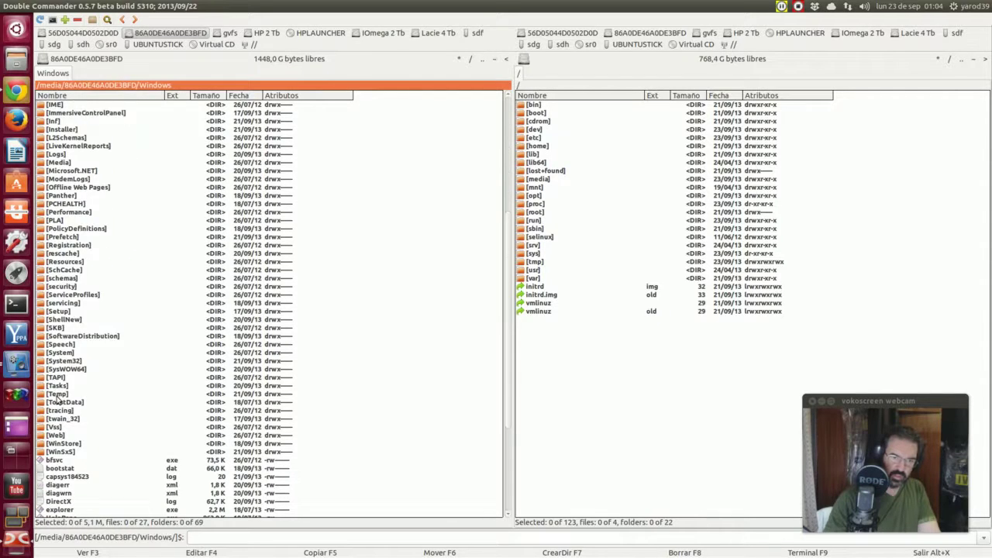
scroll(56, 399, down, 1)
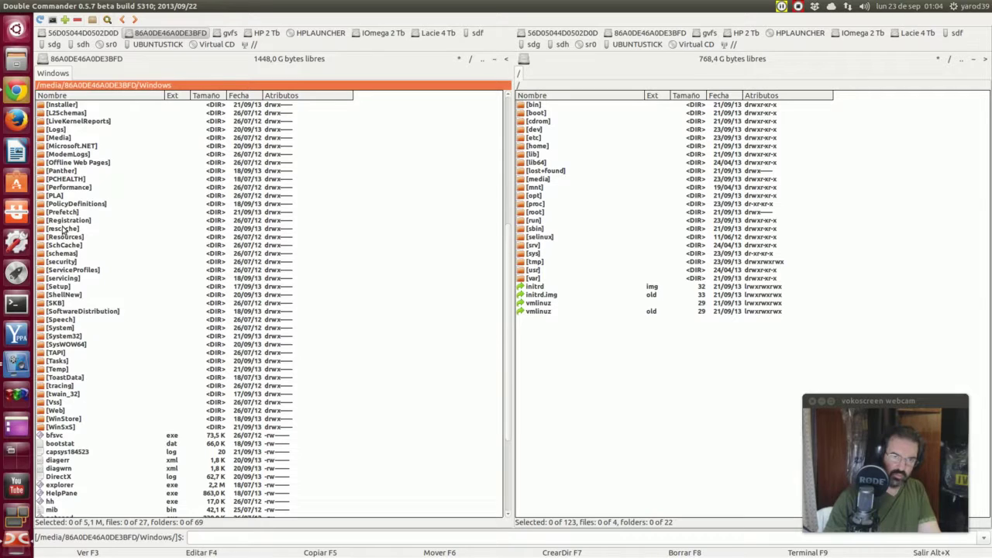
scroll(65, 188, up, 1)
double_click(62, 162)
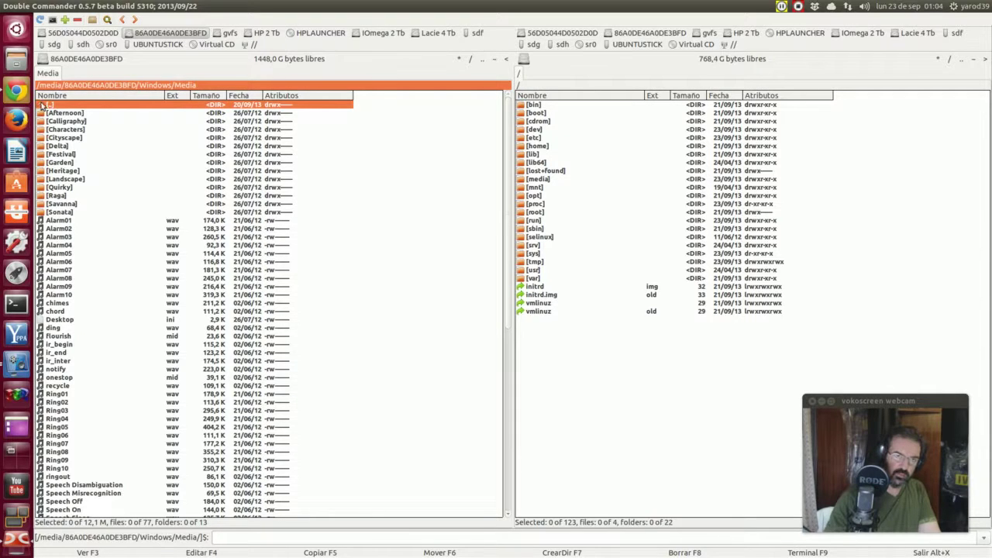
double_click(43, 106)
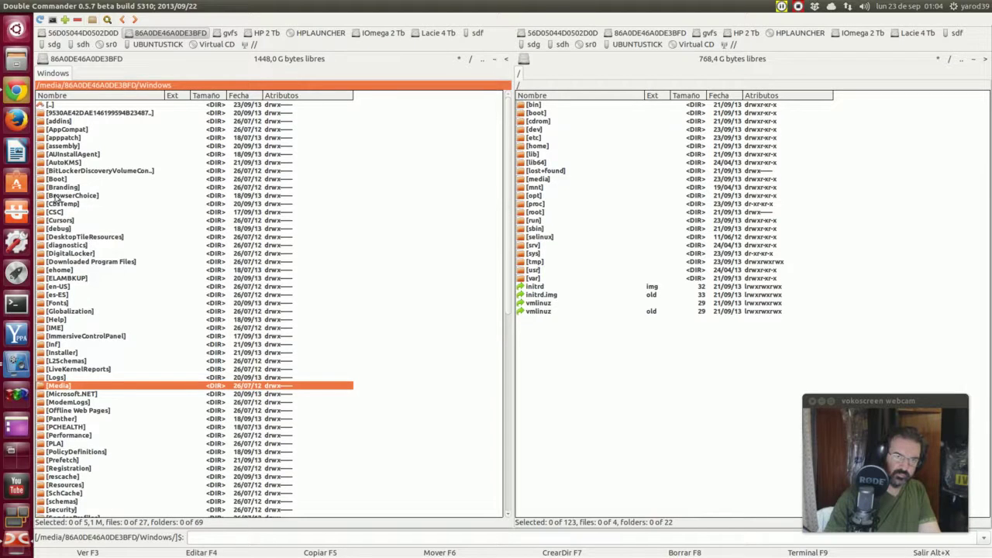
Step: Look through the rest of the Windows folder and jump straight up to the /media directory
scroll(52, 338, down, 6)
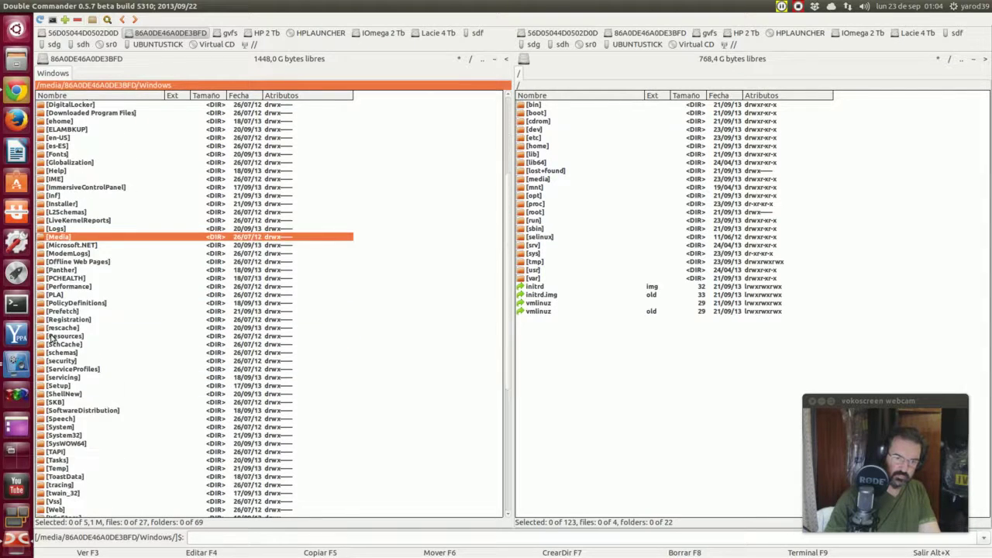
scroll(52, 338, down, 6)
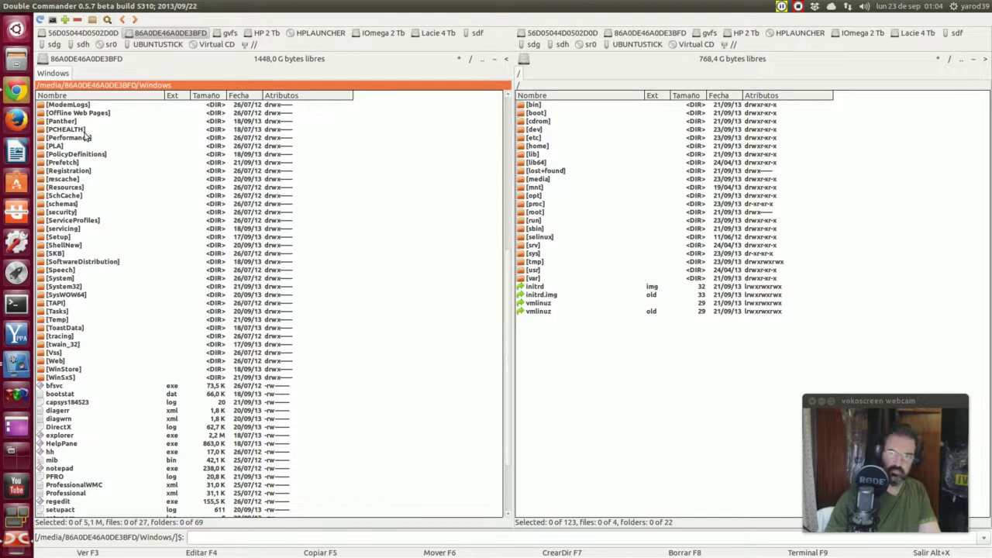
click(54, 85)
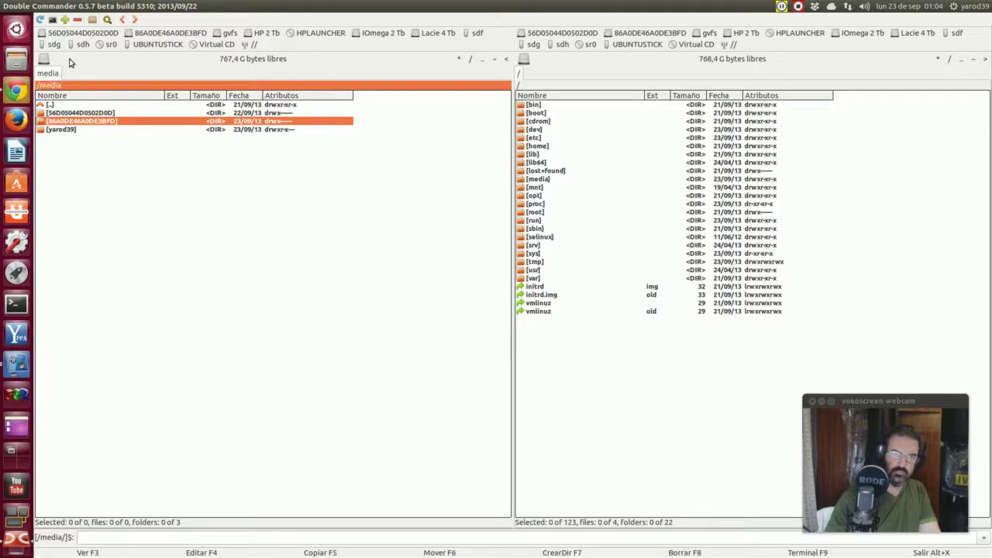
Step: Start a file search and set its start folder to /media/86A0DE46A0DE3BFD/descargas
click(109, 20)
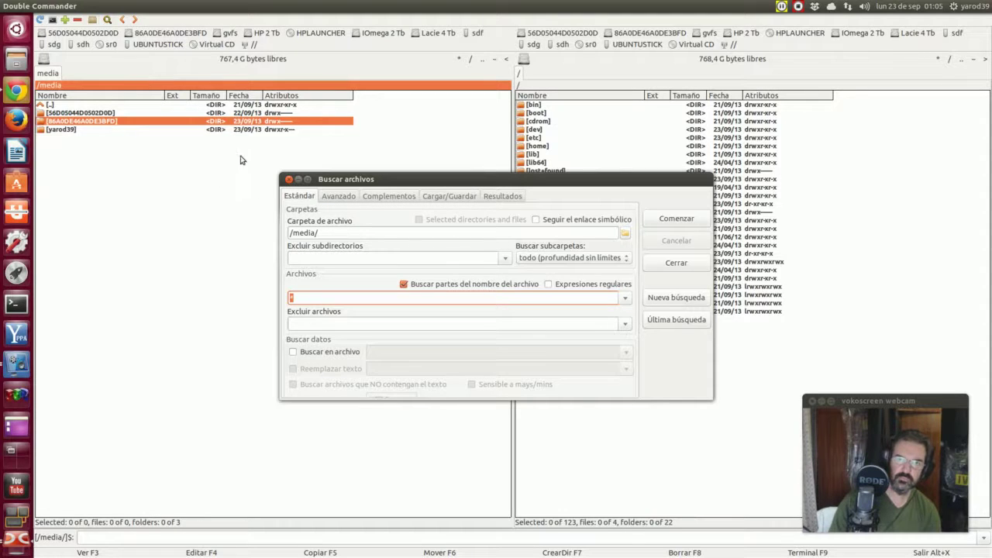
click(624, 233)
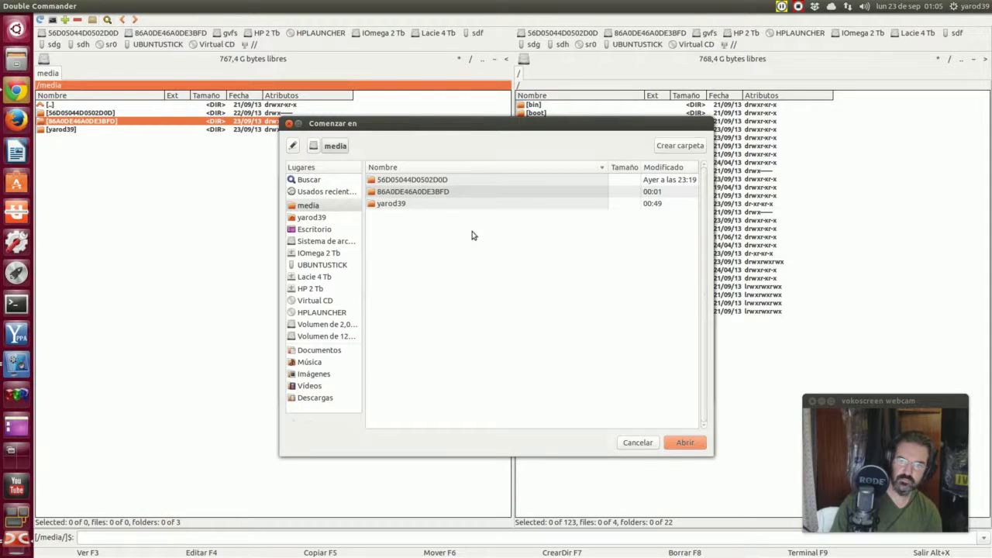
click(331, 325)
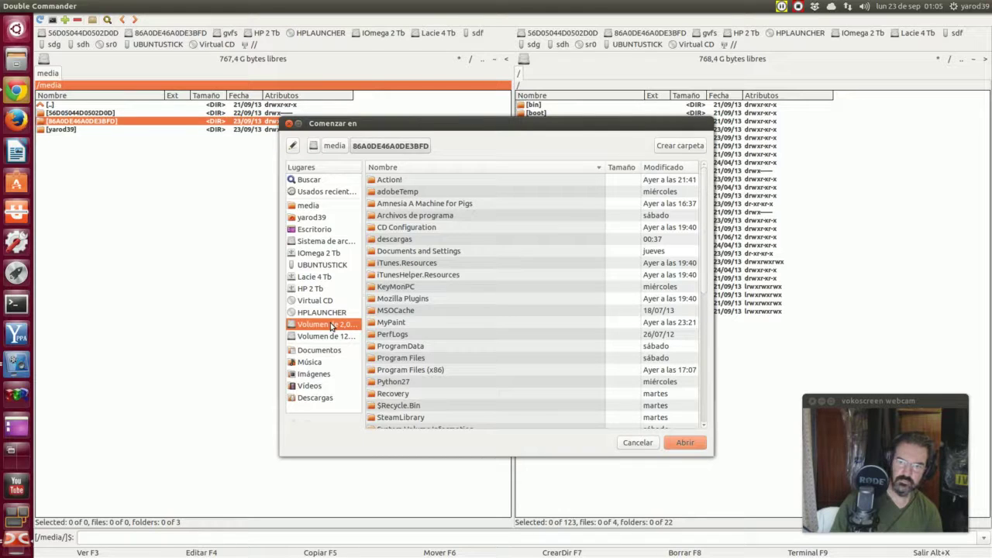
double_click(393, 240)
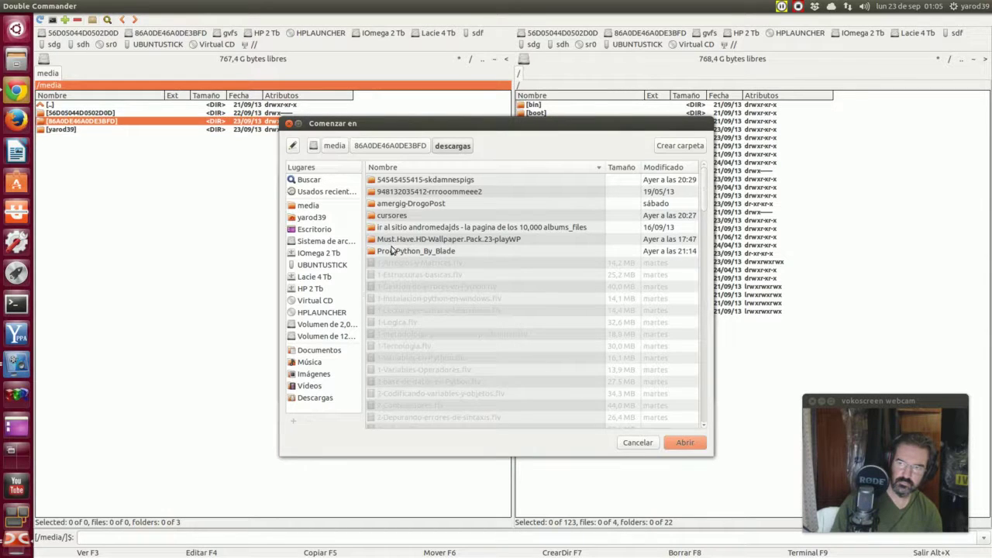
click(683, 443)
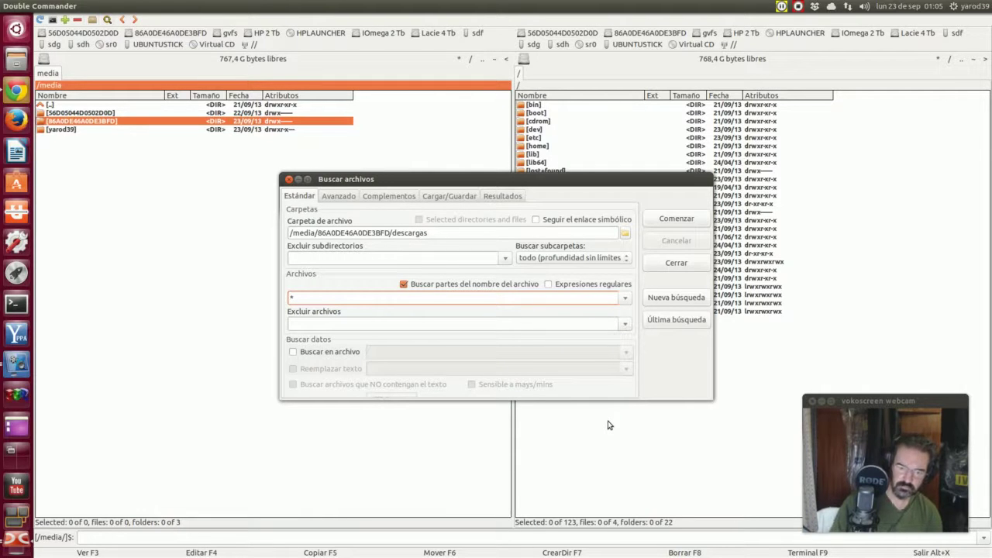
Step: Search the descargas folder and its subfolders for files matching "gigolo*"
text(giglol)
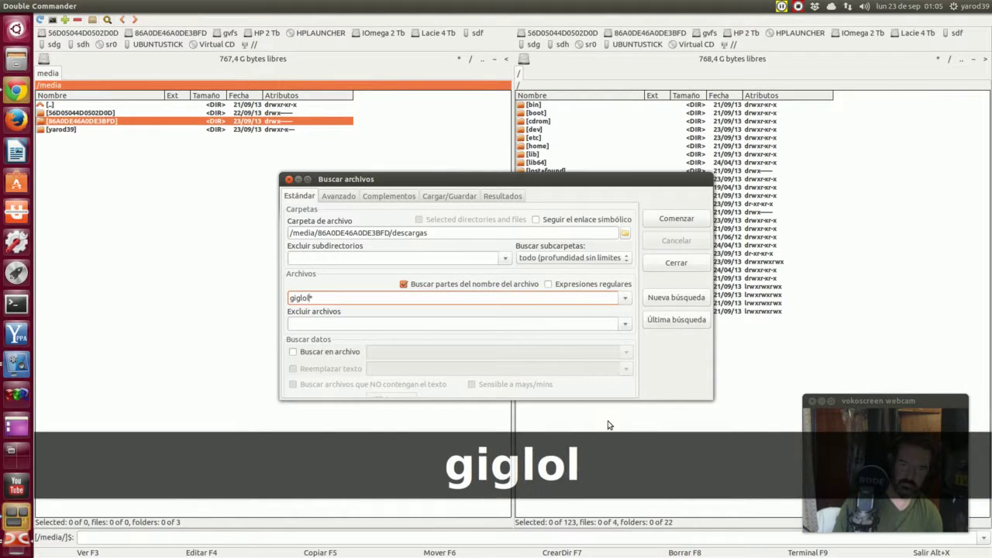
key(BackSpace)
key(BackSpace)
key(BackSpace)
text(olo)
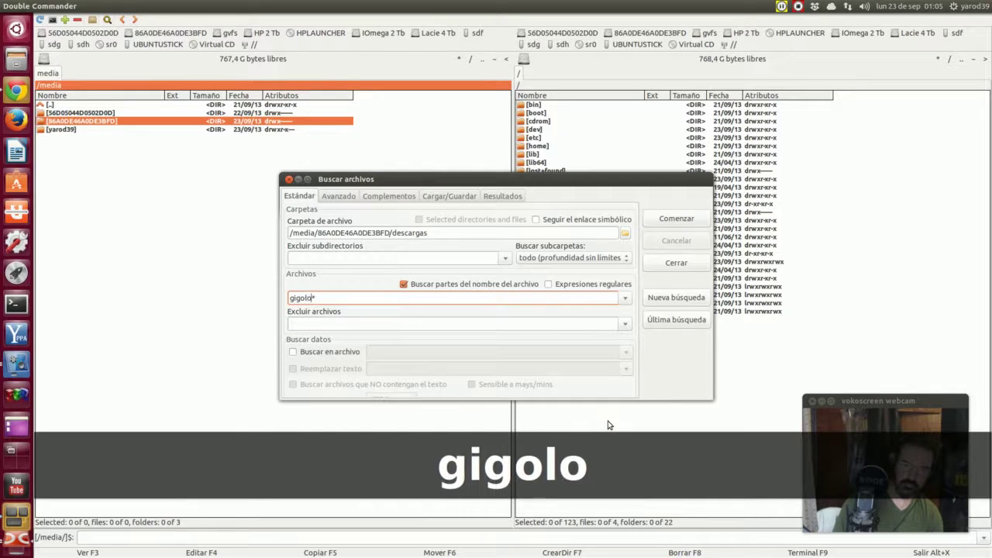
key(Return)
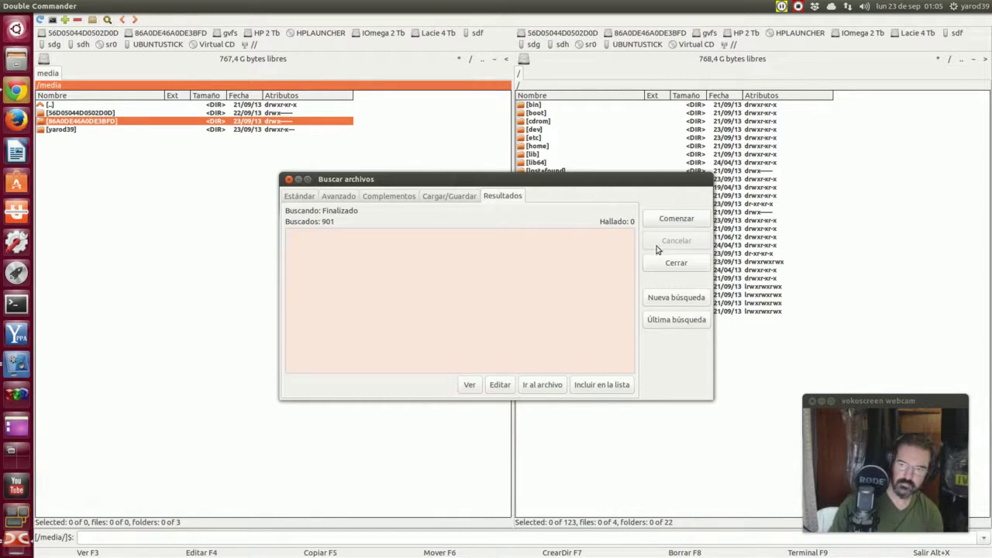
Step: Run a new search of the descargas folder with the file mask "american"
click(668, 297)
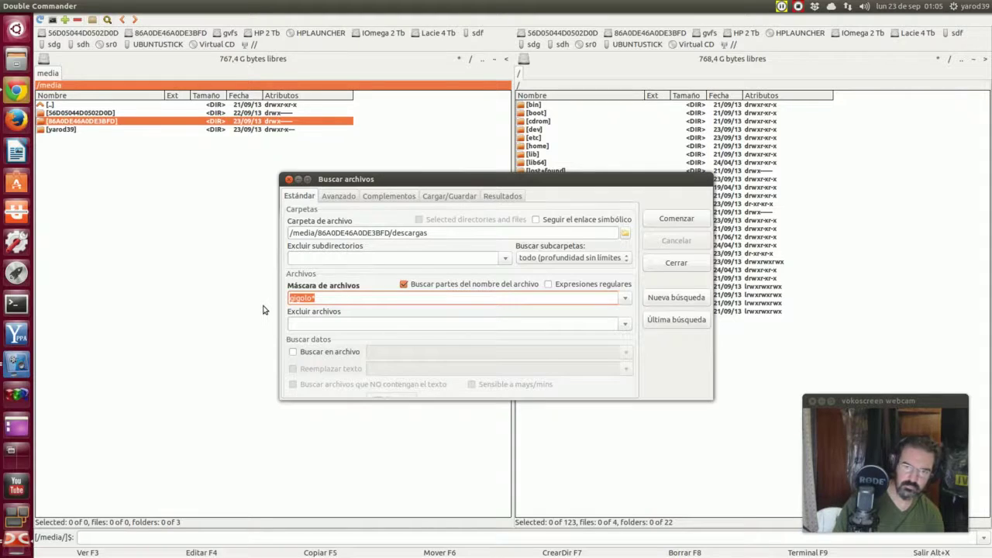
text(american)
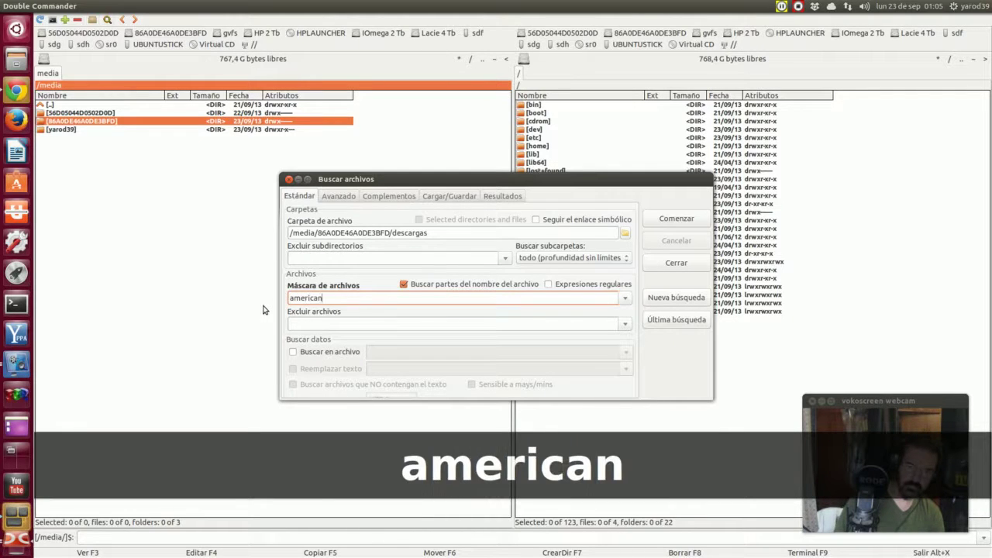
key(Return)
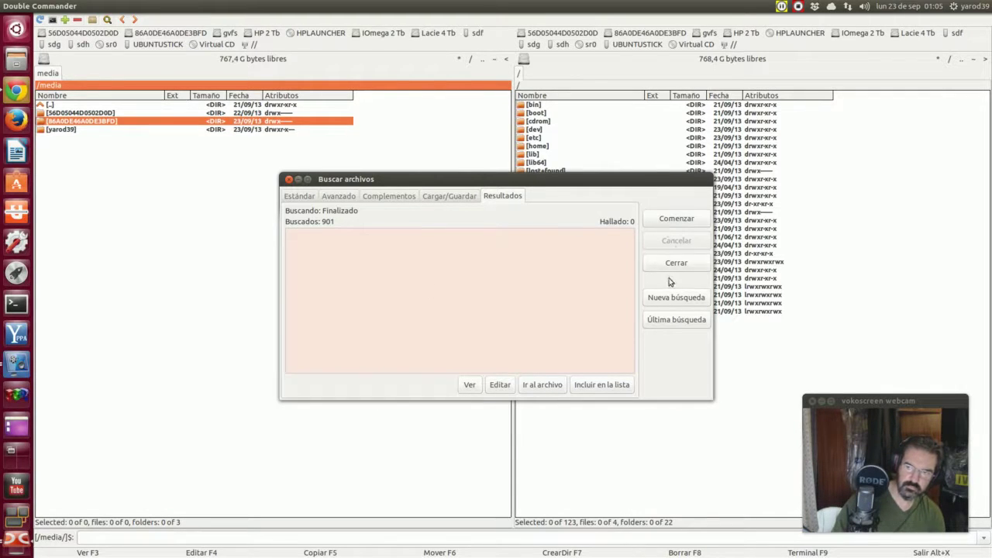
Step: Review the file search's load/save, plugin and advanced options and return to the standard criteria
click(451, 198)
click(409, 199)
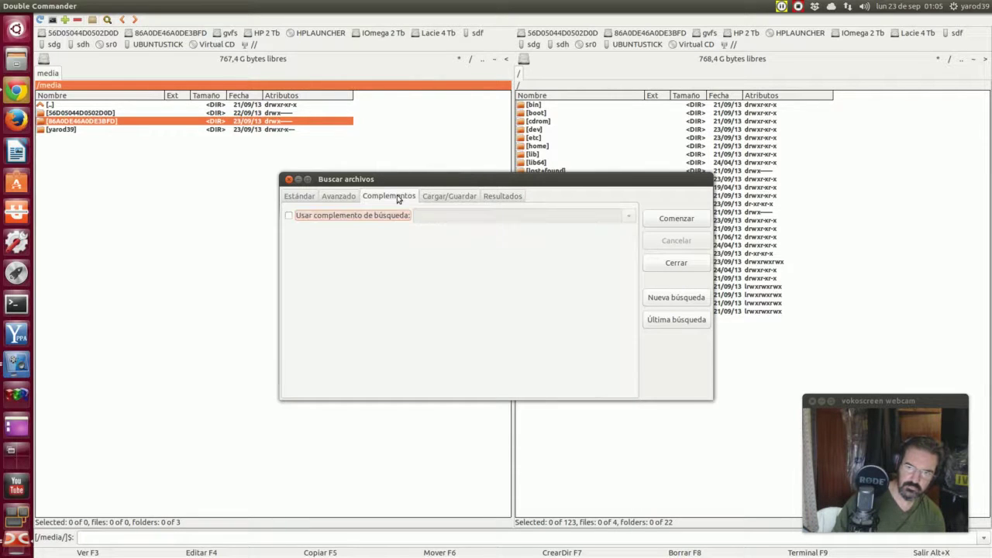
click(348, 200)
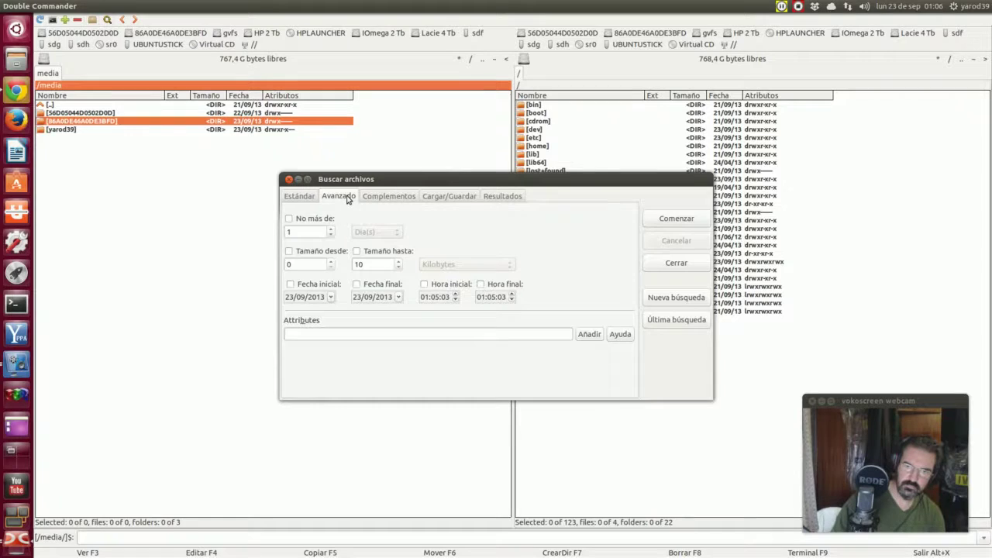
click(293, 201)
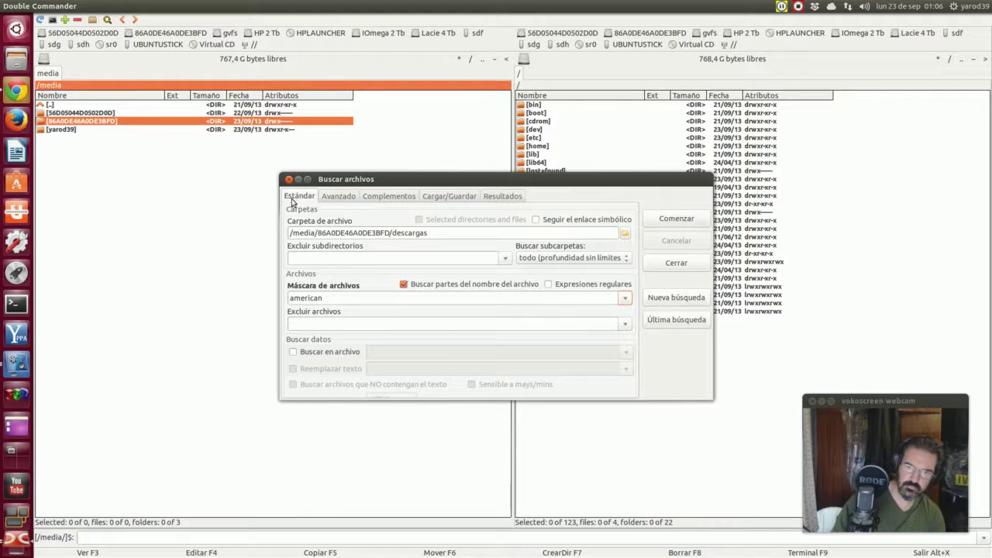
Step: Try to change the file search's start folder from descargas to its parent folder 86A0DE46A0DE3BFD
click(625, 235)
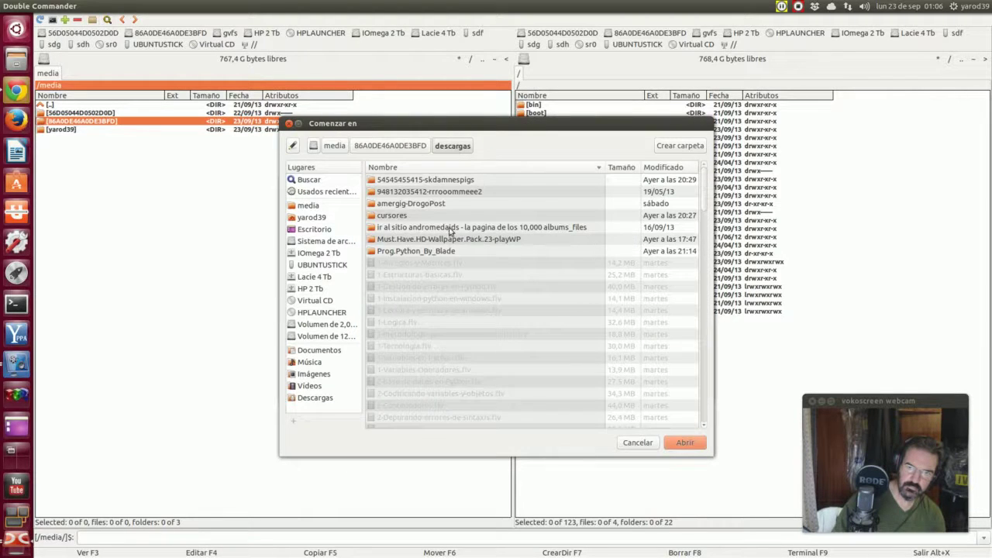
click(386, 148)
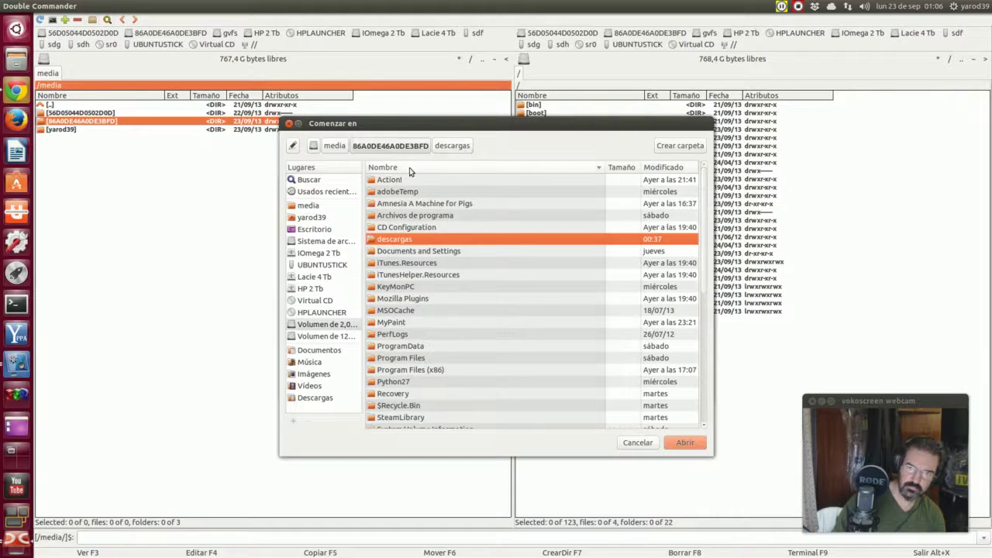
click(684, 442)
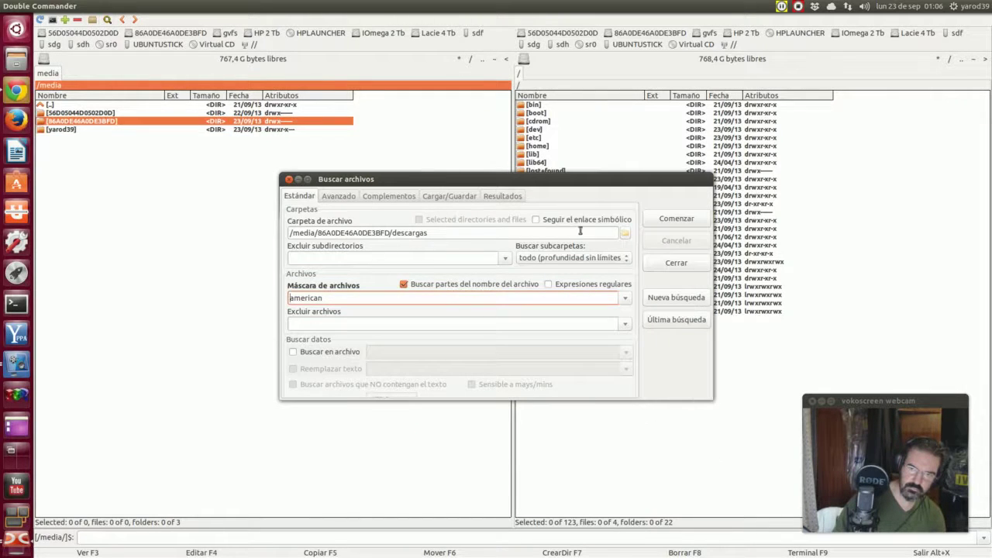
Step: Set the search's start folder to the volume /media/86A0DE46A0DE3BFD, run the search for "american" and select the first result
click(625, 234)
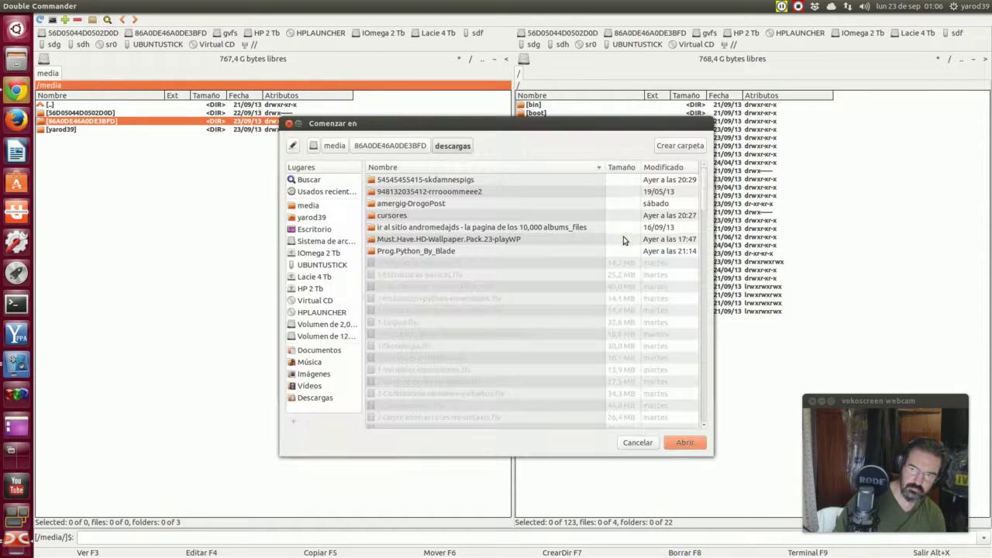
click(391, 149)
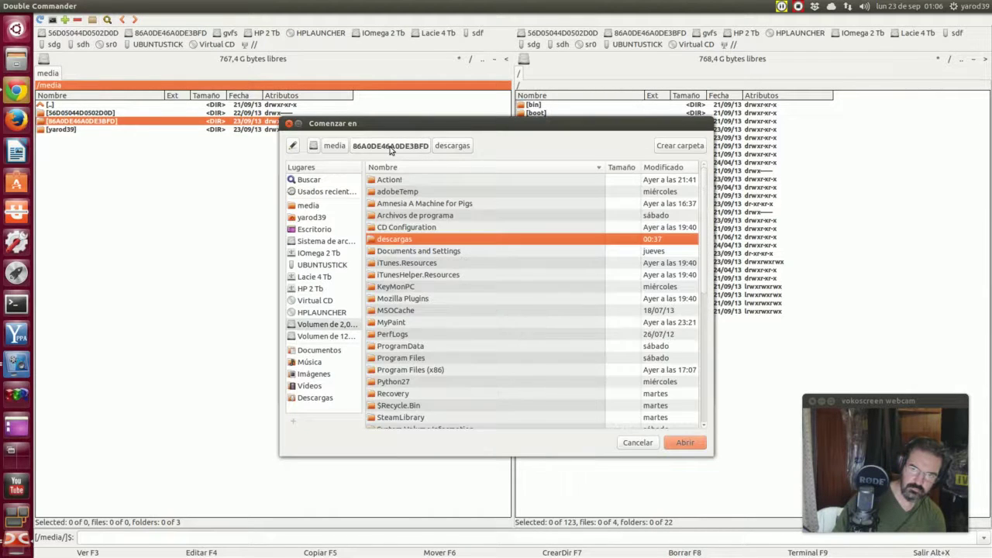
click(341, 148)
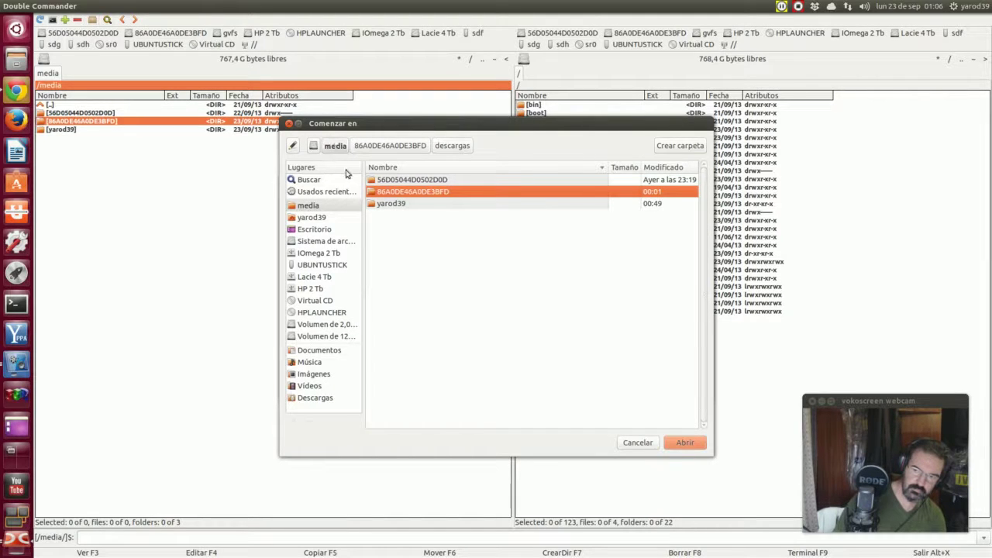
click(390, 185)
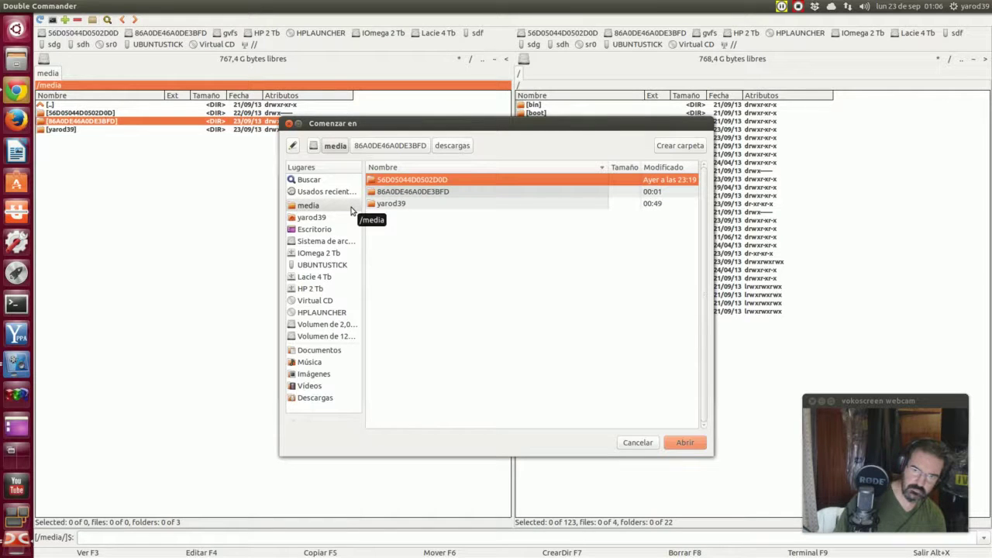
click(336, 325)
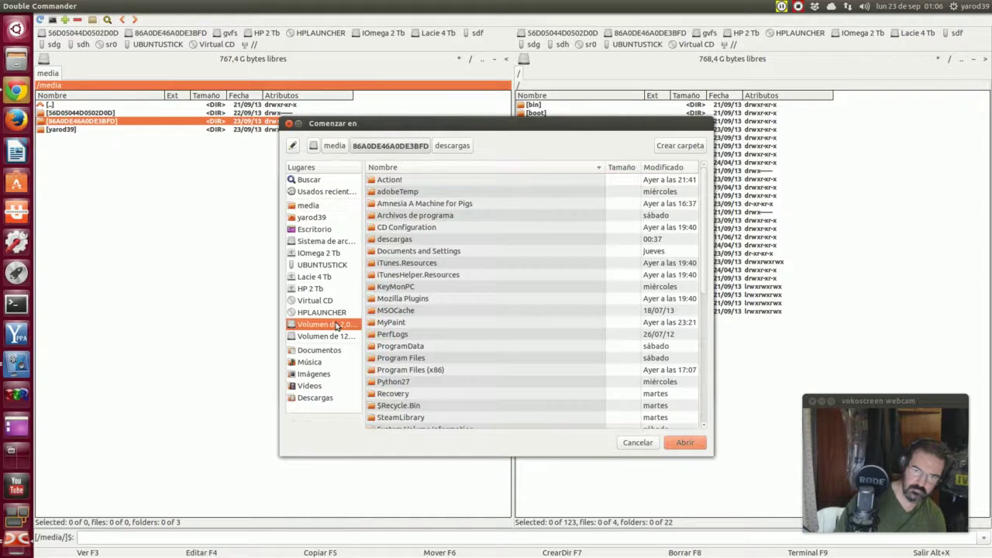
click(683, 443)
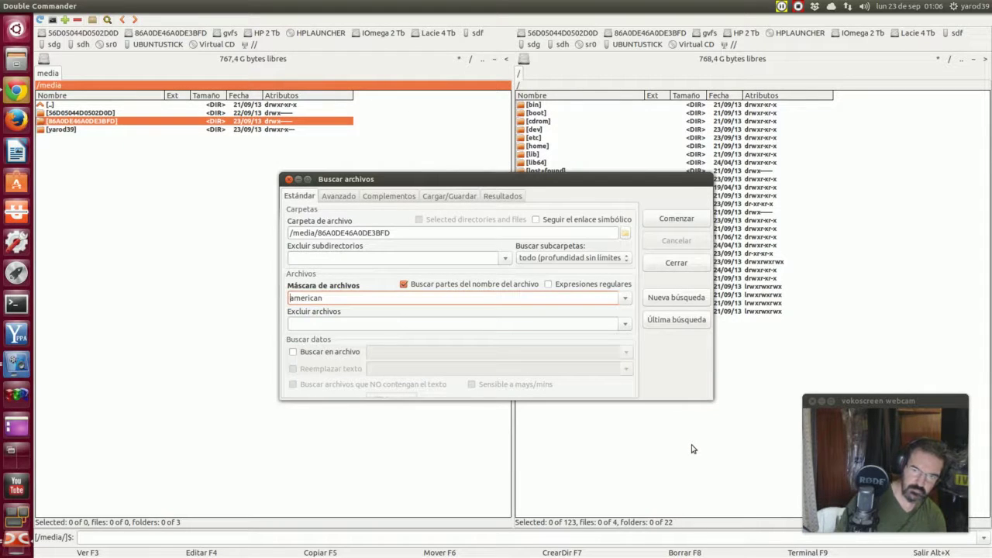
click(685, 223)
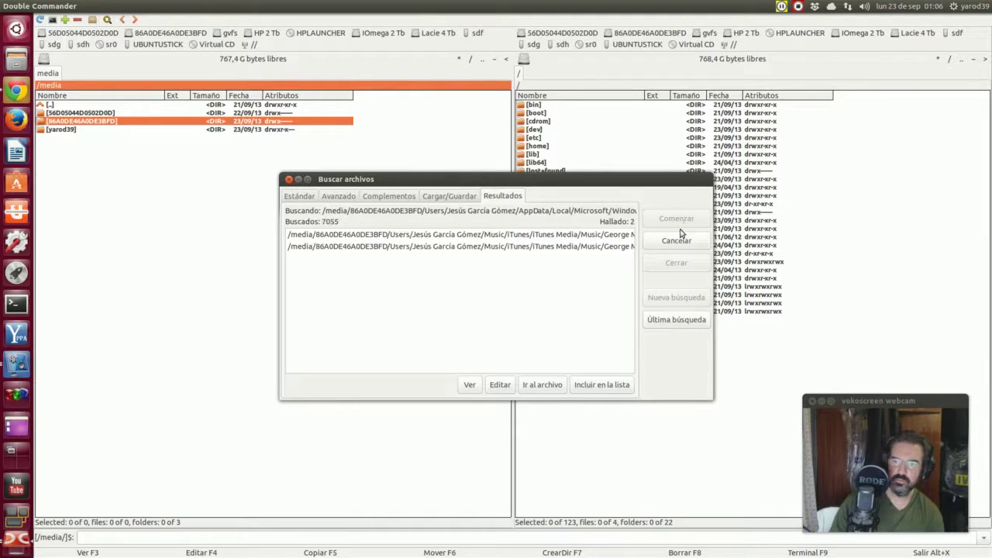
click(538, 236)
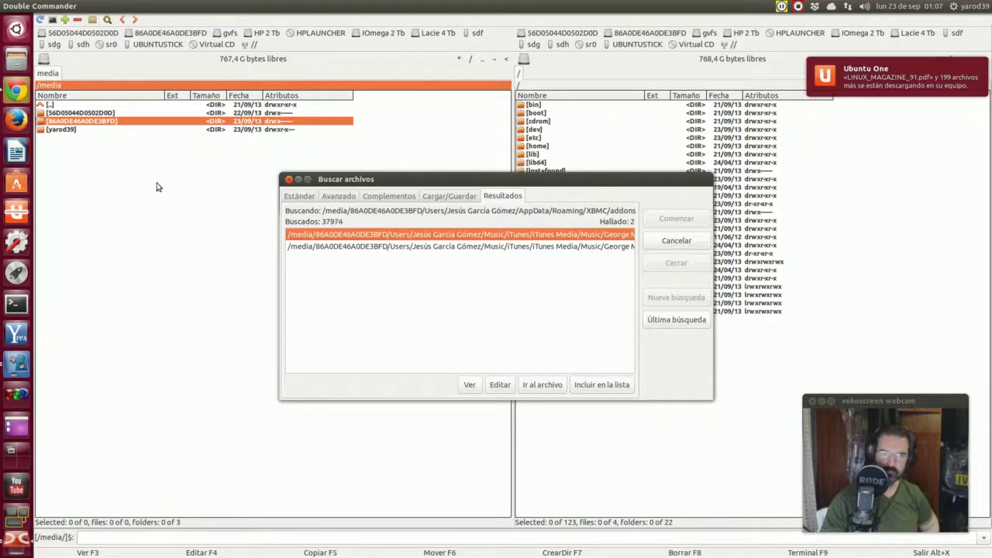
Step: Switch to the Double Commander article in Chrome, read its features down to the installation section, and return to Double Commander
key(alt+Tab)
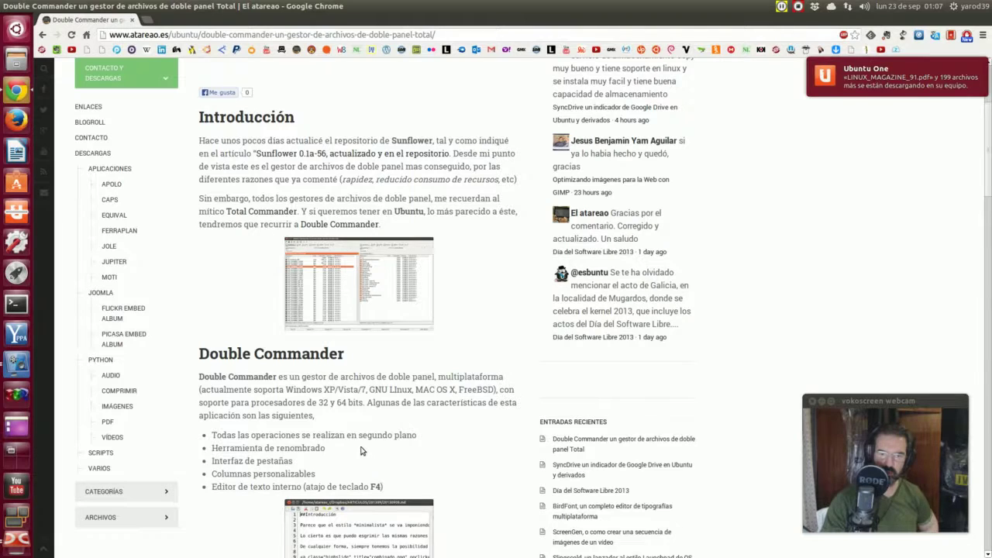
scroll(348, 449, down, 2)
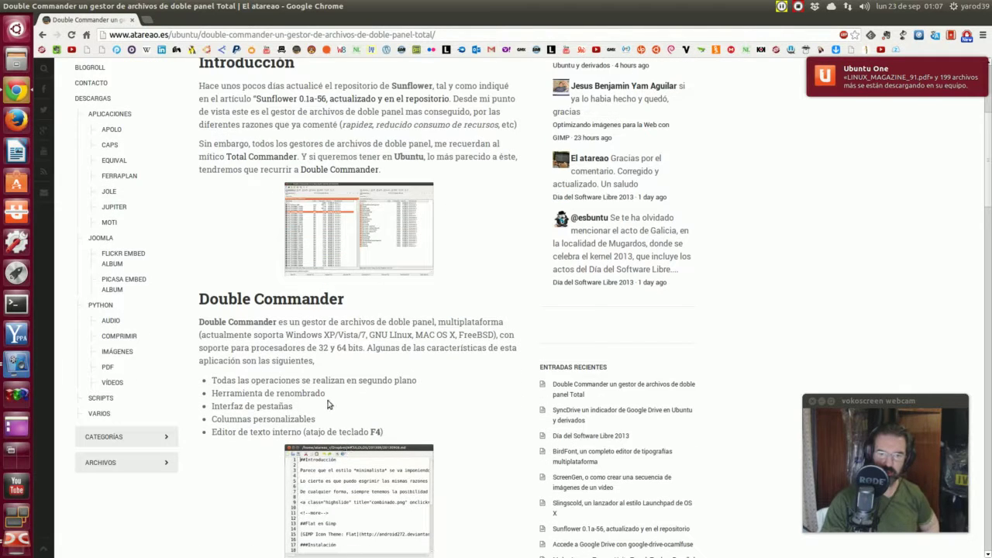
scroll(328, 403, down, 1)
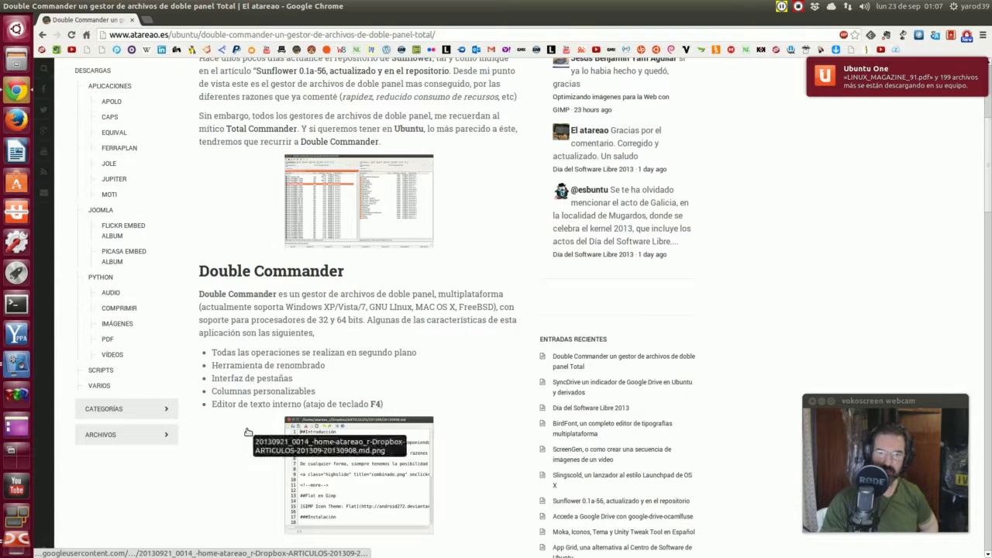
scroll(248, 432, down, 4)
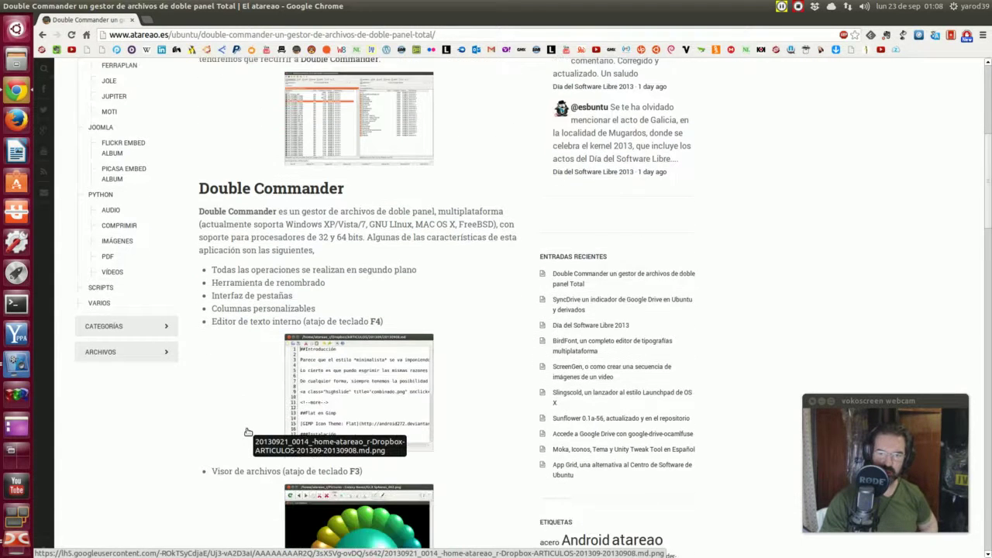
scroll(248, 432, down, 3)
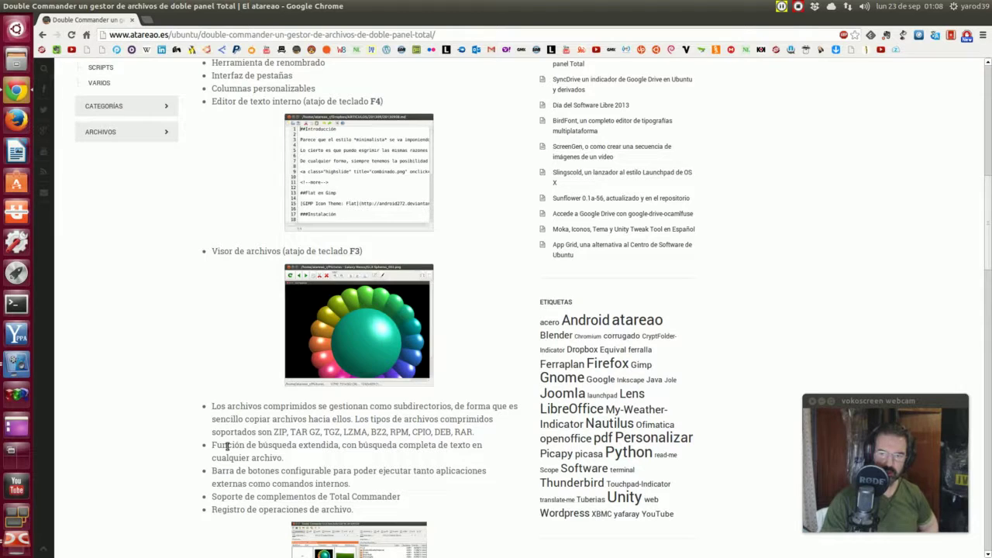
scroll(228, 446, down, 1)
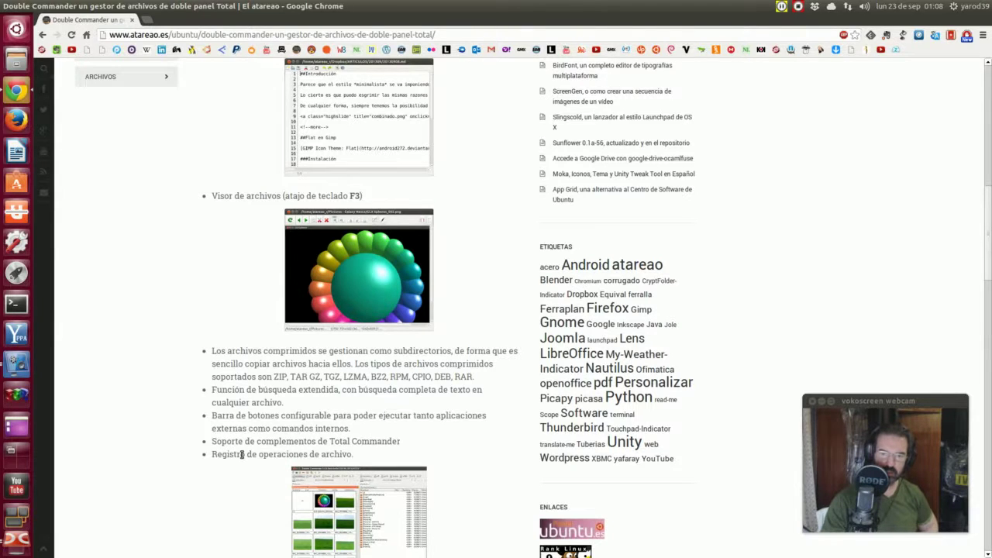
scroll(242, 458, down, 3)
scroll(242, 457, down, 1)
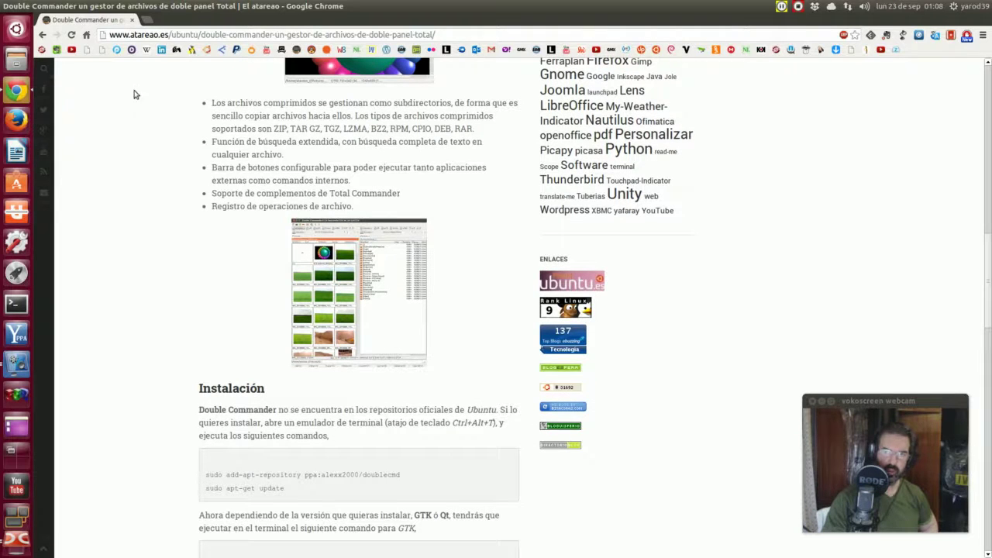
click(18, 6)
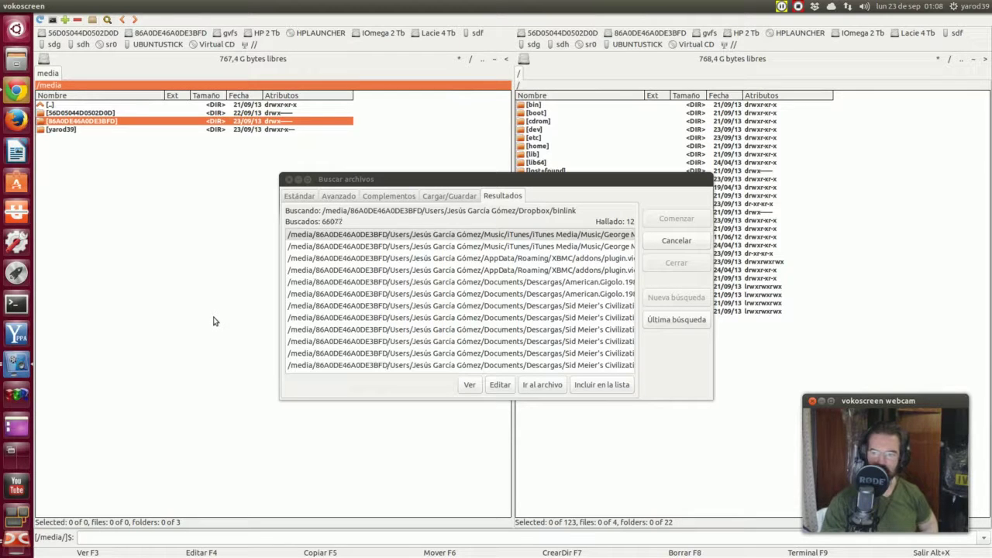
Step: Go to the American.Gigolo search result in Documents/Descargas and open its folder
click(470, 283)
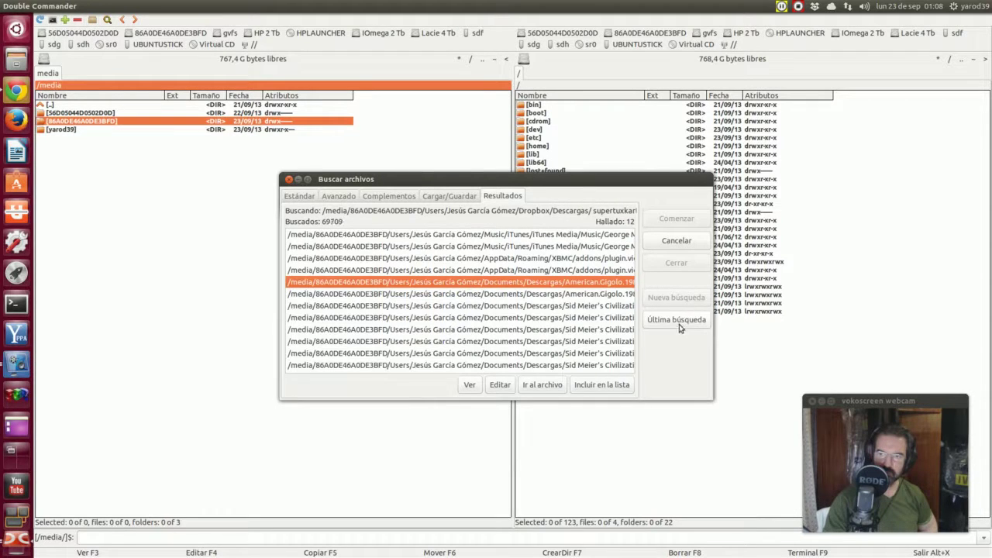
click(541, 385)
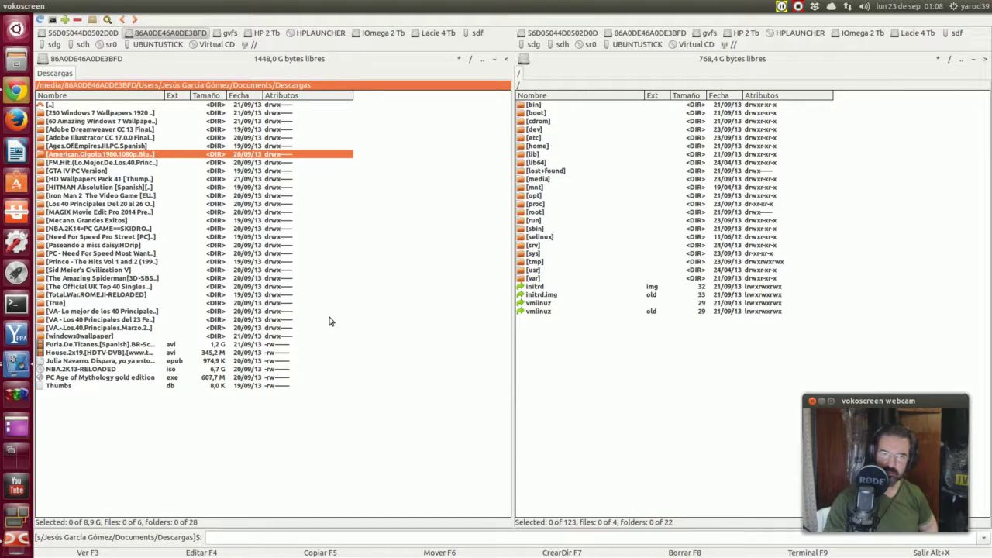
double_click(144, 156)
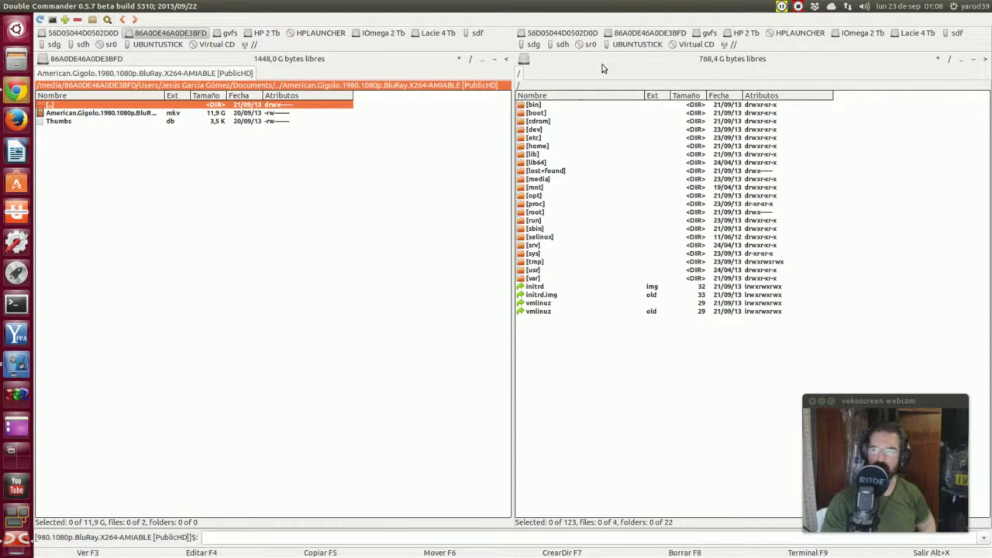
Step: Show the HP 2 Tb drive in the second pane and move the American.Gigolo mkv file to it
click(741, 36)
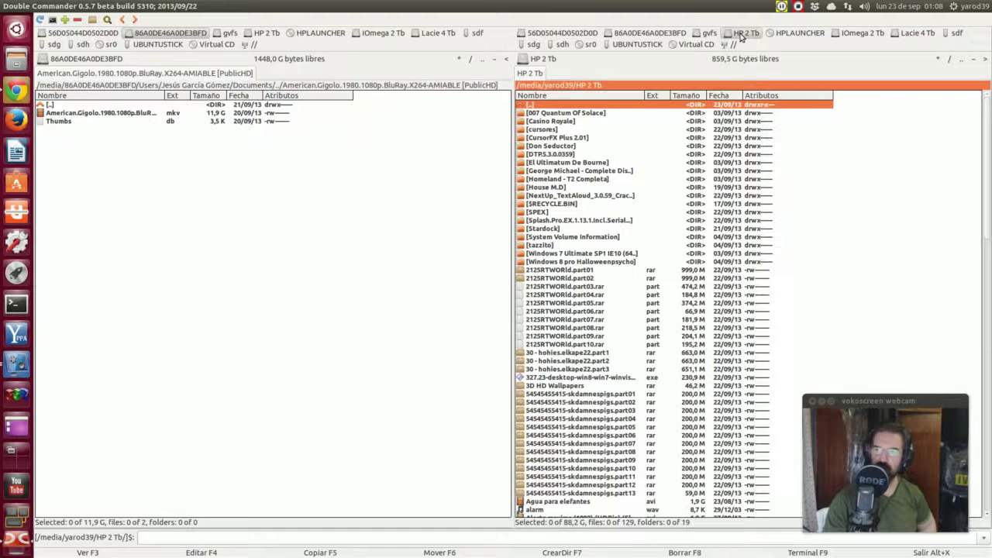
right_click(120, 118)
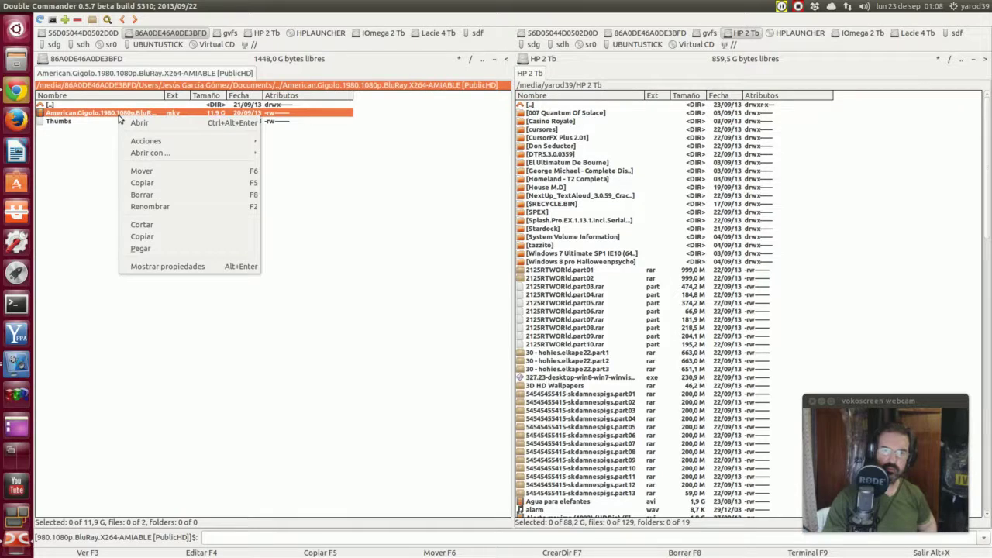
click(141, 173)
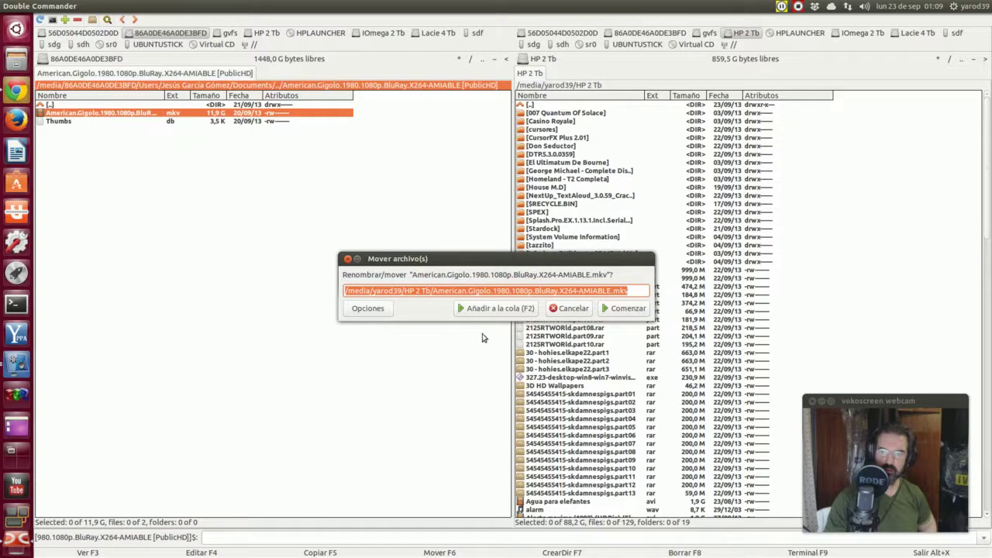
click(624, 309)
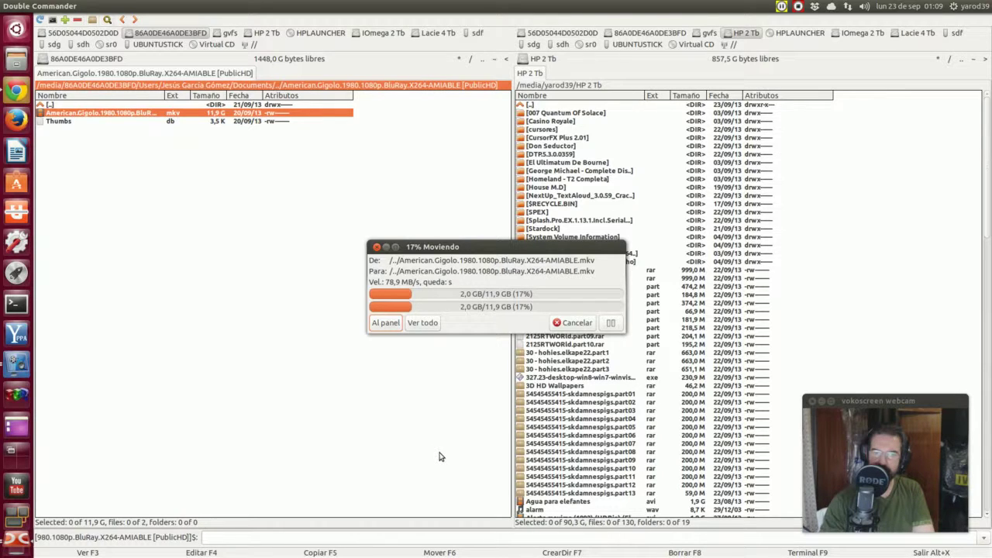
Step: Open the Slingscold application launcher while the move runs, browse its pages of applications and close it
click(18, 275)
scroll(327, 306, down, 3)
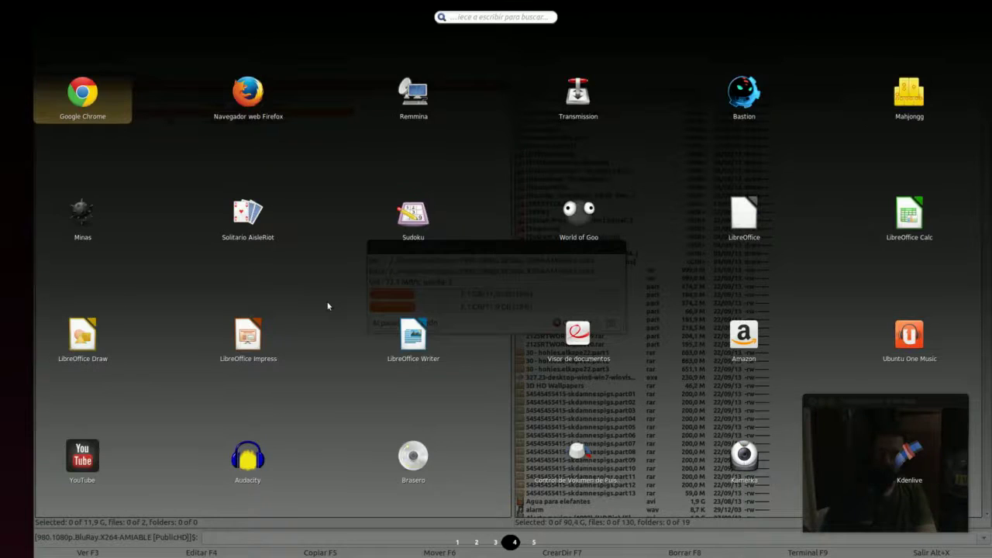
scroll(327, 306, down, 1)
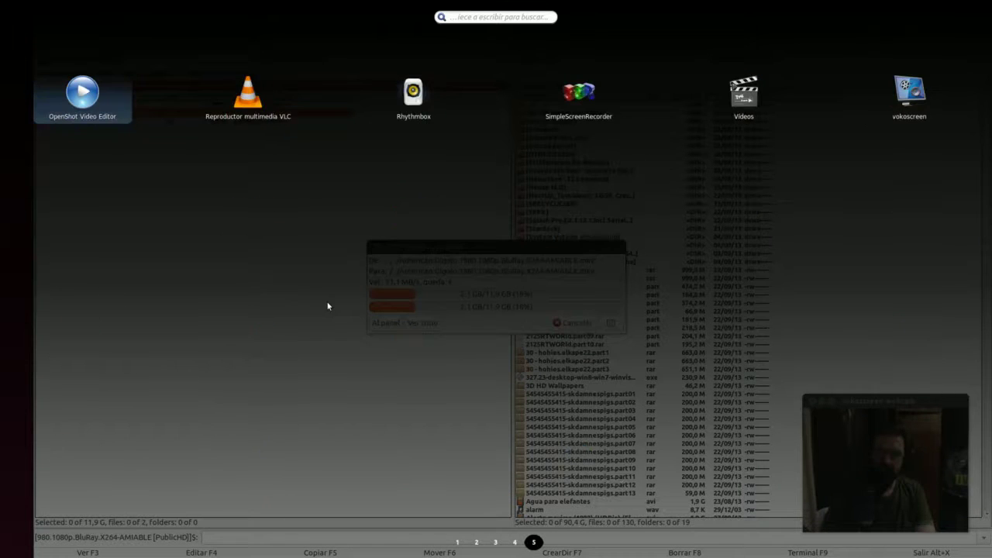
scroll(327, 306, up, 3)
scroll(327, 306, down, 2)
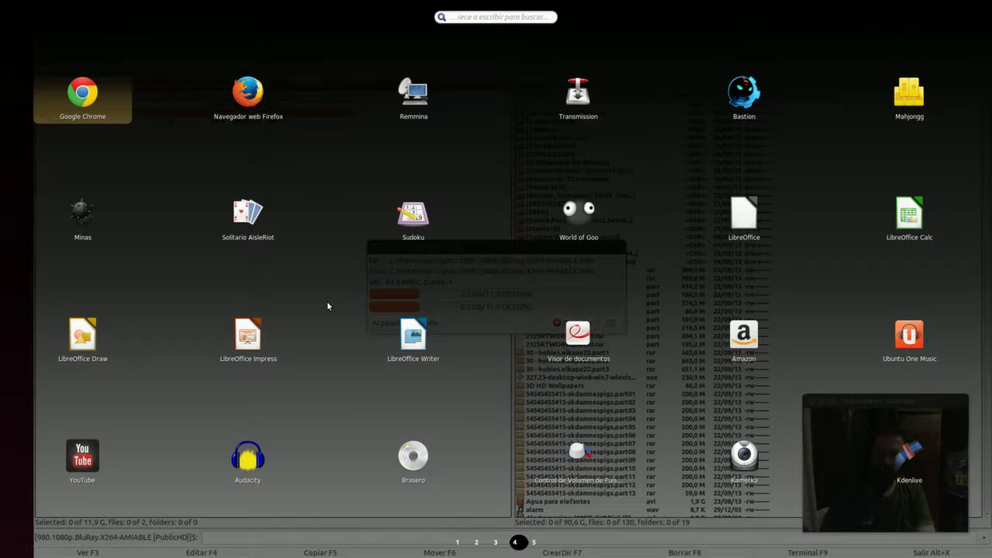
scroll(328, 306, up, 3)
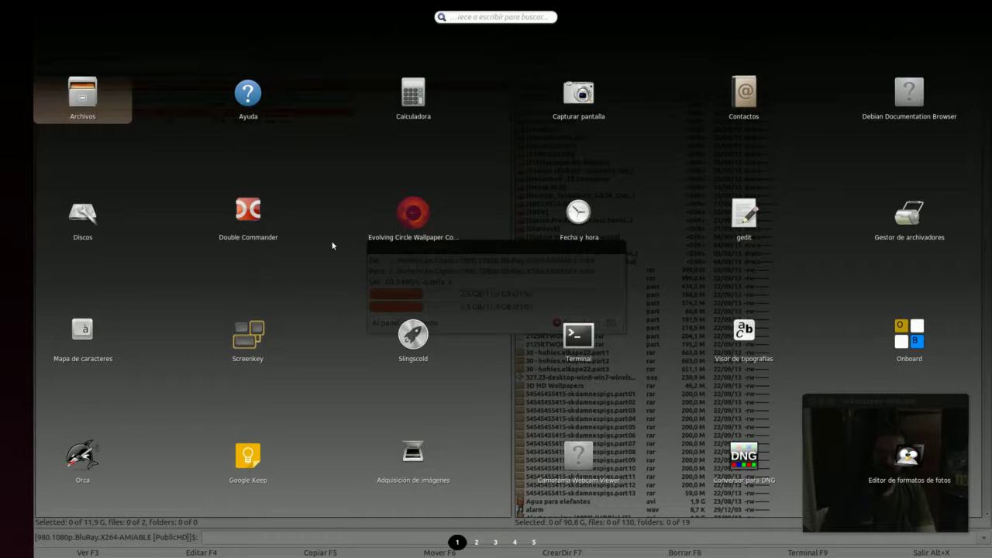
click(332, 246)
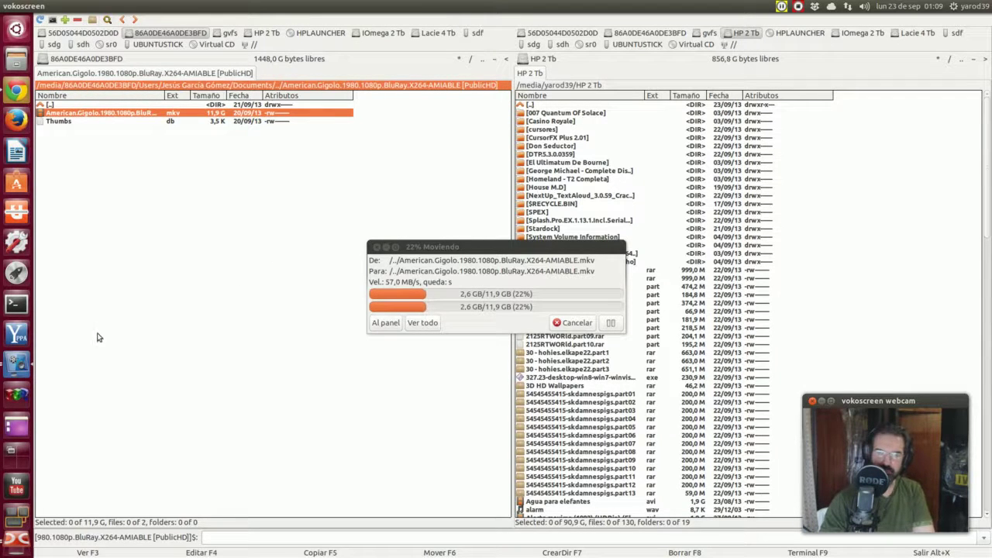
Step: Open Y PPA Manager, search all Launchpad PPAs for "gimp" and close the results list
click(17, 335)
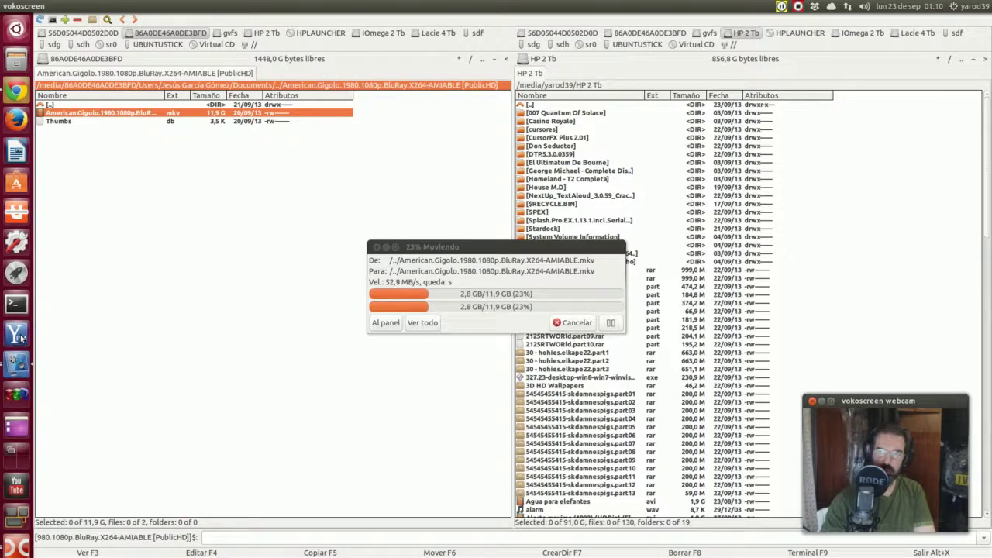
double_click(438, 263)
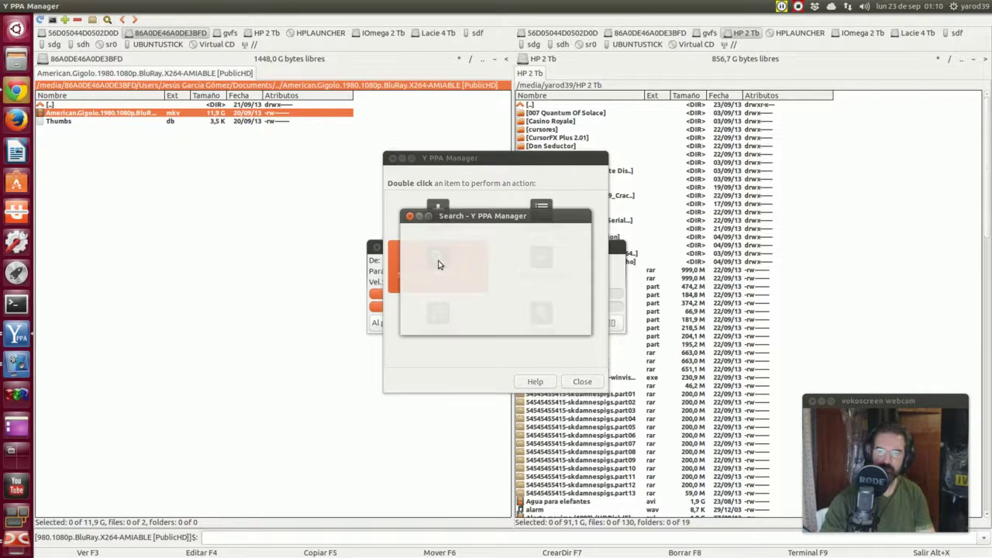
text(gimp)
key(Return)
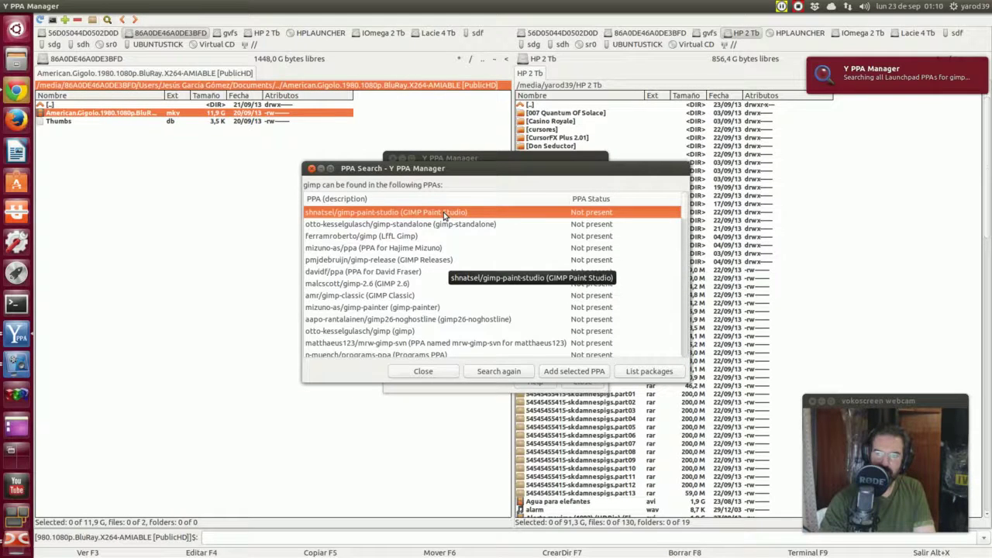
key(Escape)
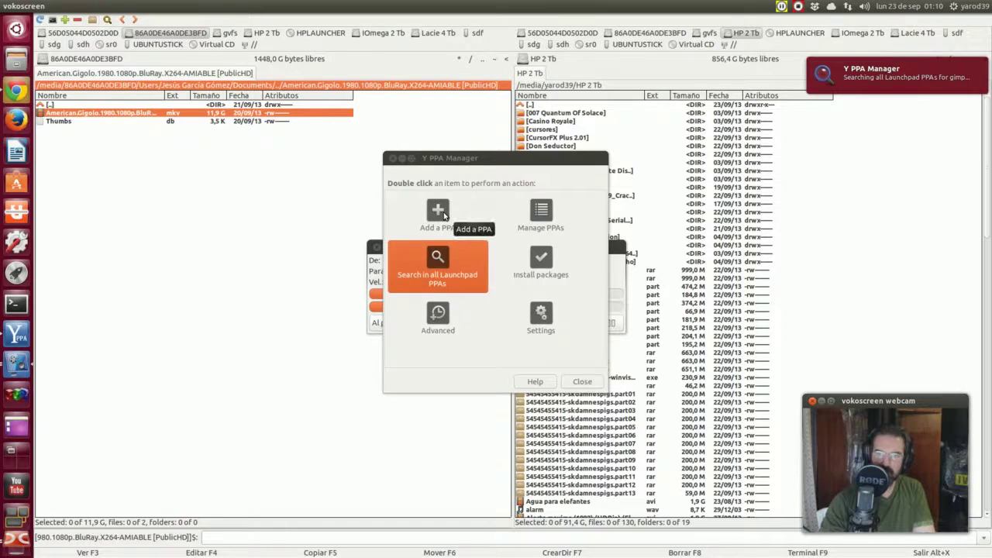
Step: Add ppa:mizuno-as/ppa from Y PPA Manager's "gimp" search results and install the mizuno-as-wallpapers package
click(578, 307)
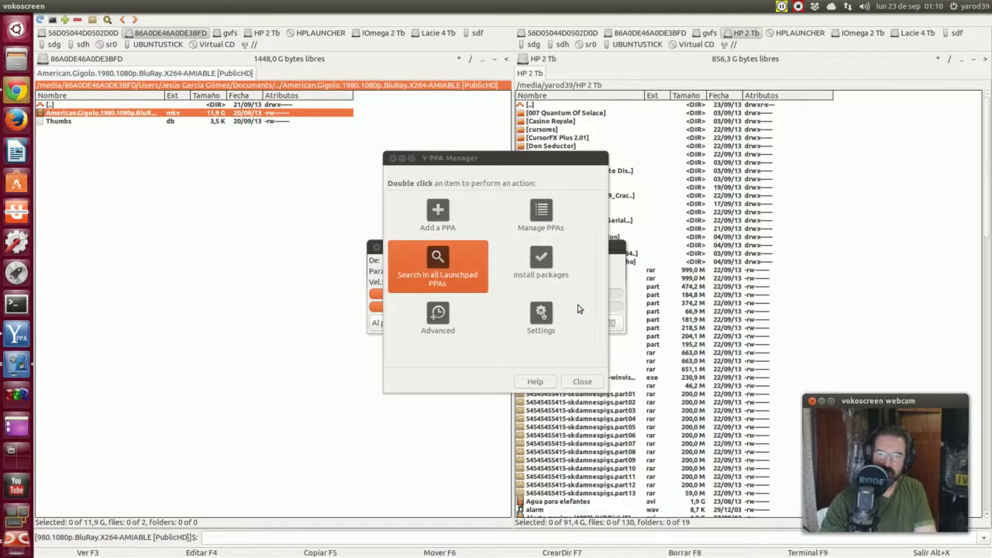
double_click(438, 266)
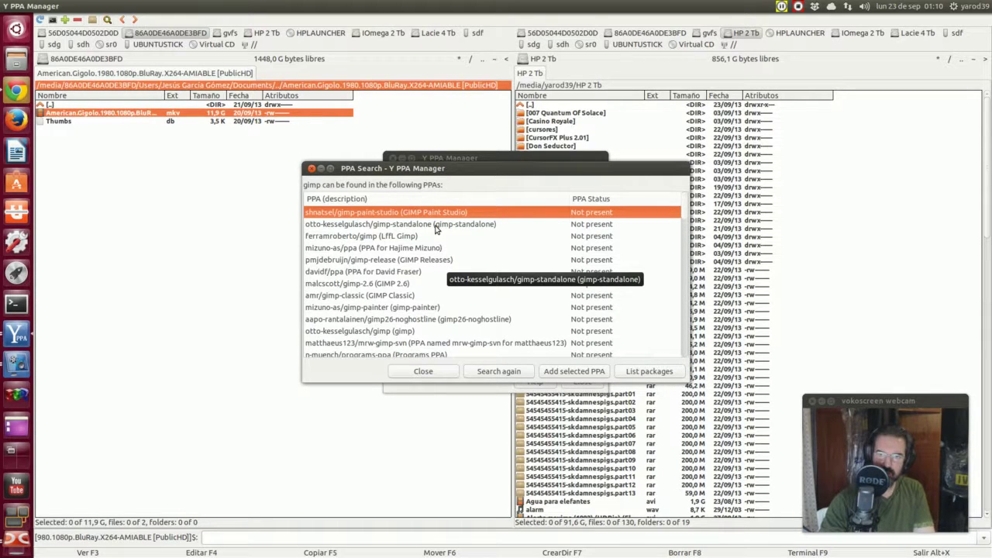
key(Escape)
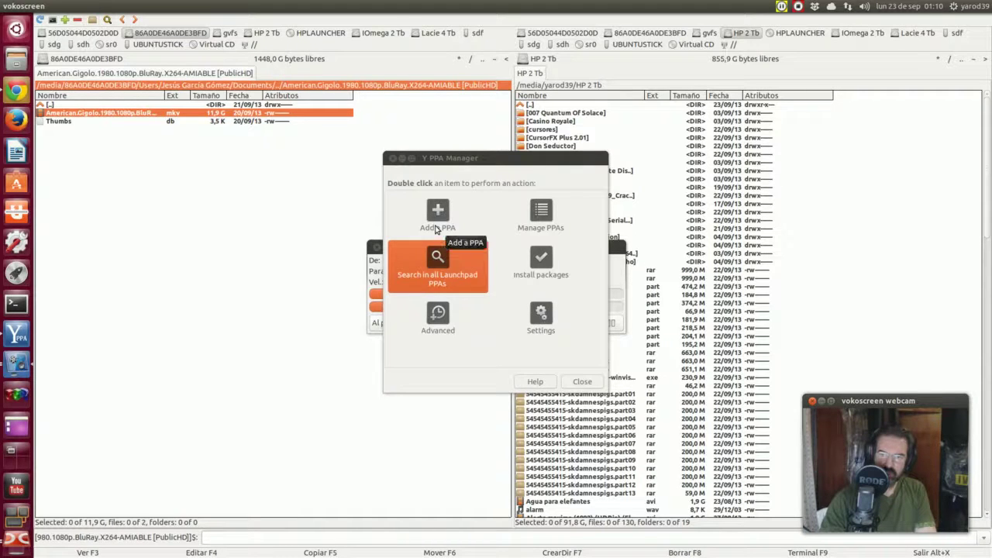
click(571, 307)
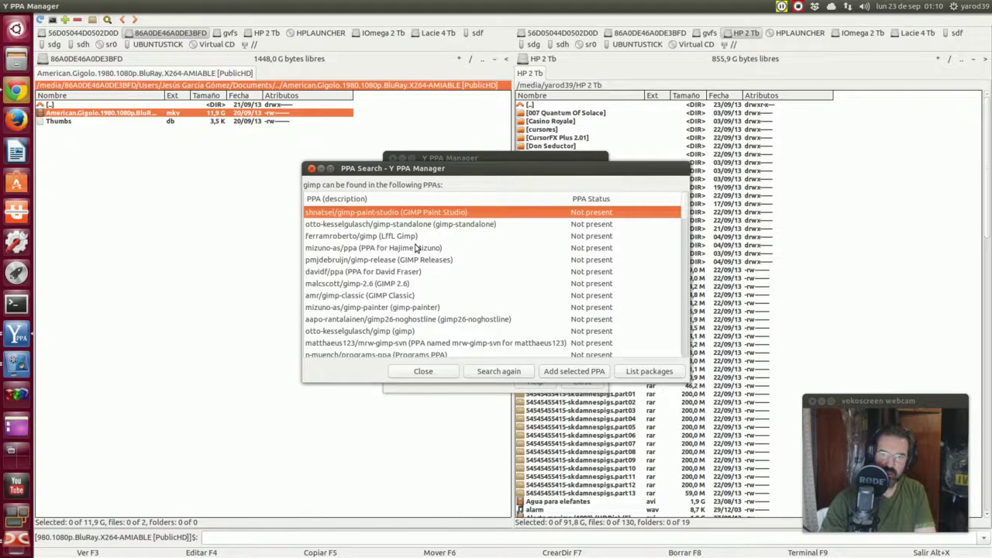
click(411, 236)
key(Escape)
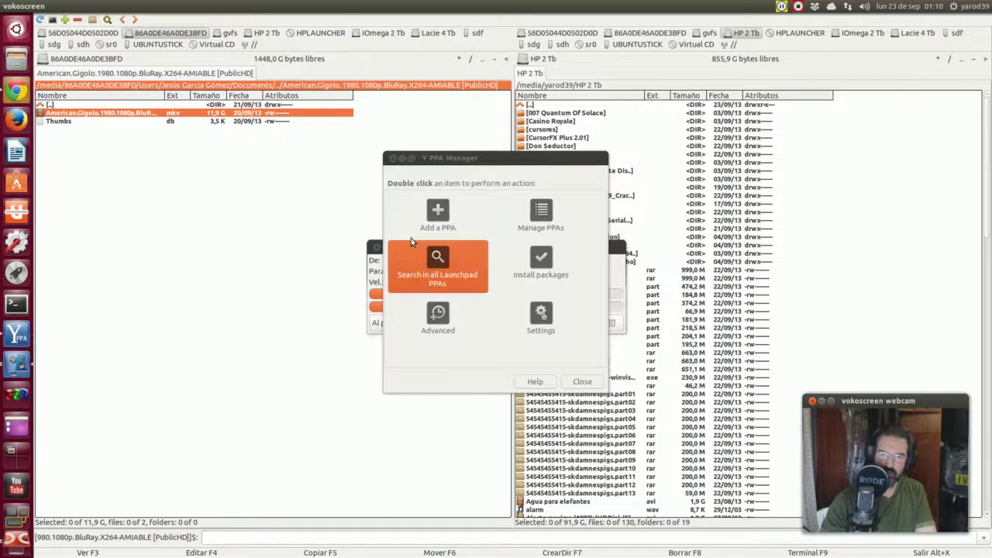
key(Return)
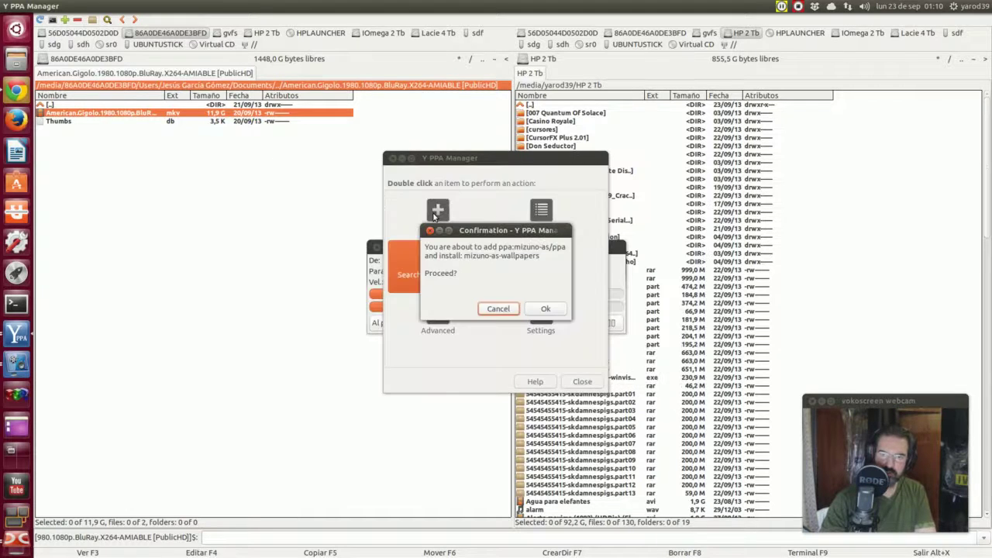
click(547, 309)
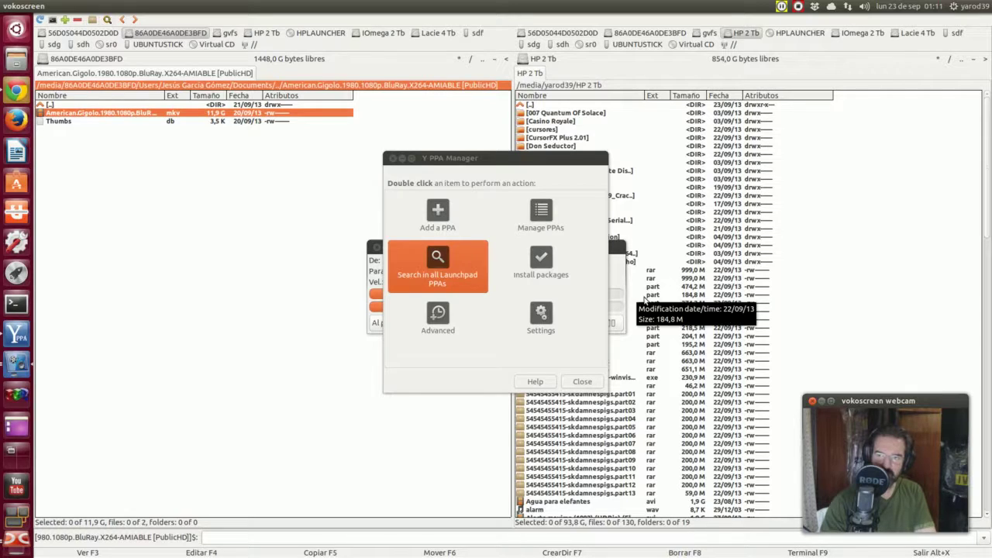
Step: Move the Y PPA Manager window clear of the file-move progress window and minimise Double Commander
drag(498, 157, 176, 142)
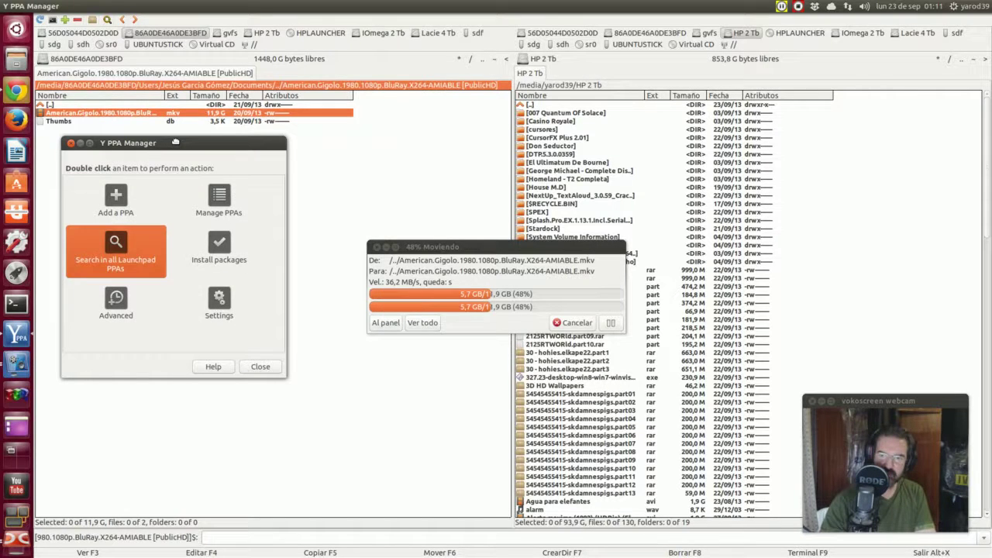
drag(176, 142, 239, 162)
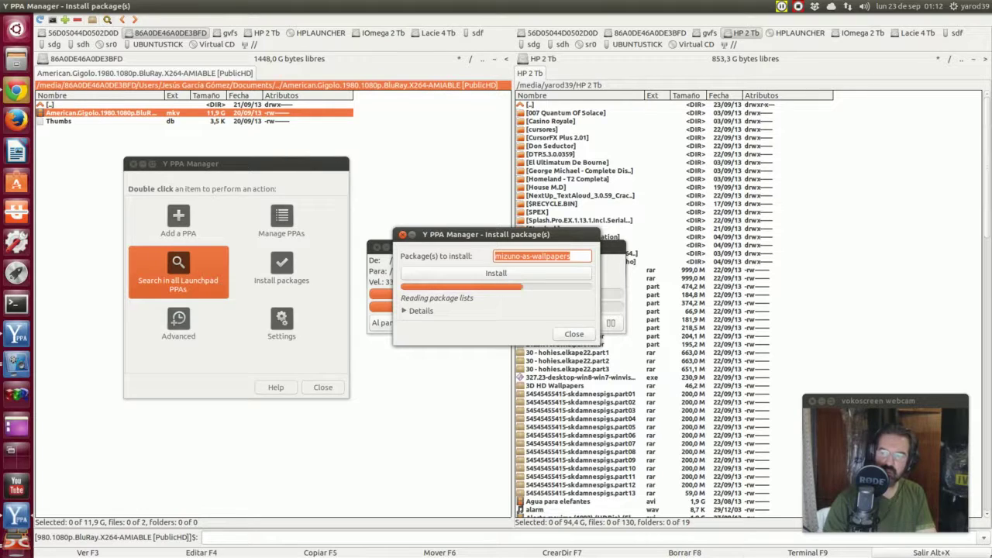
click(930, 552)
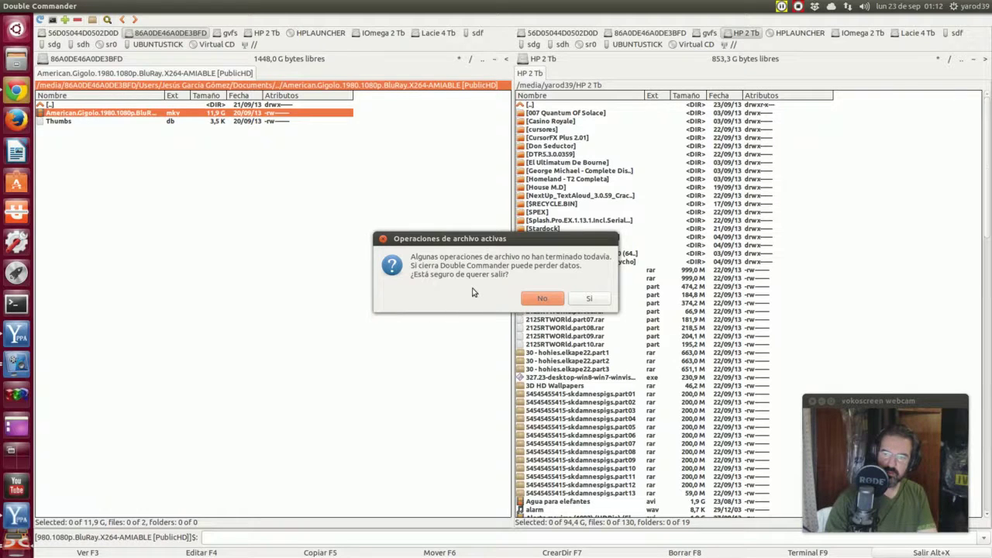
key(Escape)
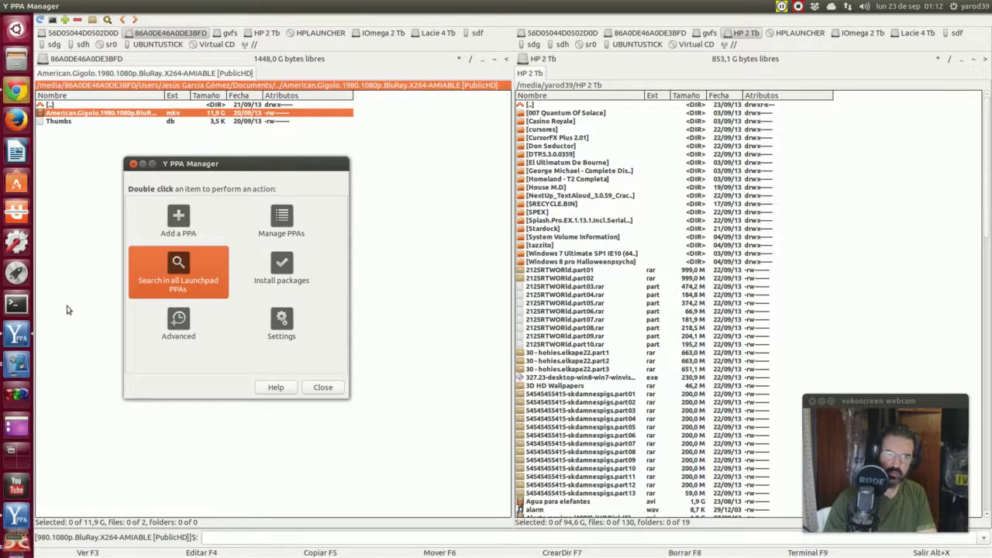
key(Escape)
key(Down)
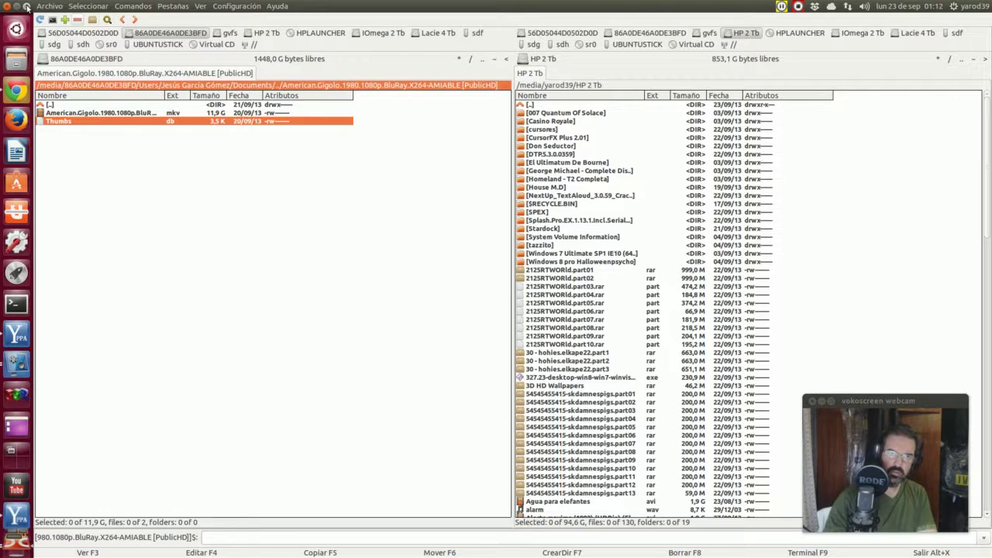
click(17, 7)
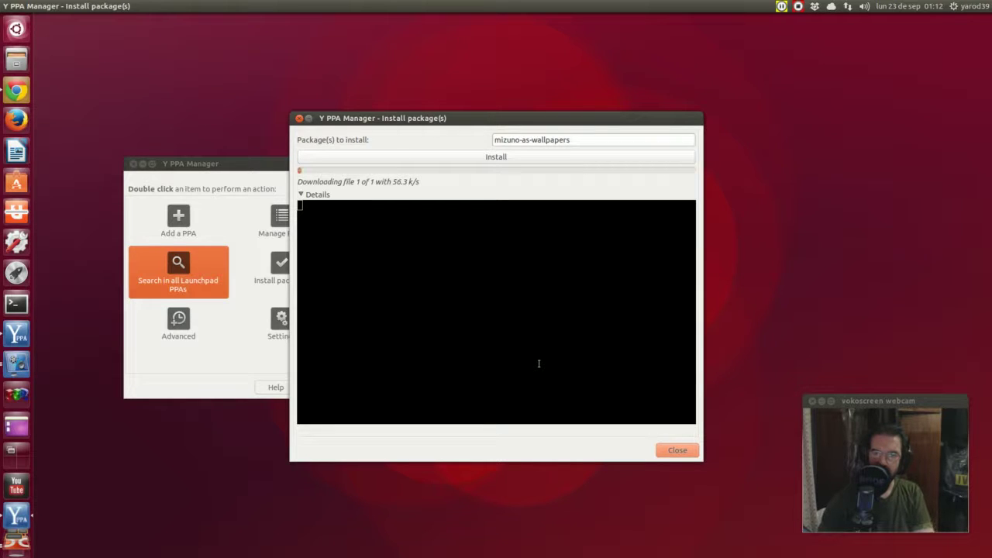
Step: Close the package installation window, request a desktop background change and close Y PPA Manager
click(892, 402)
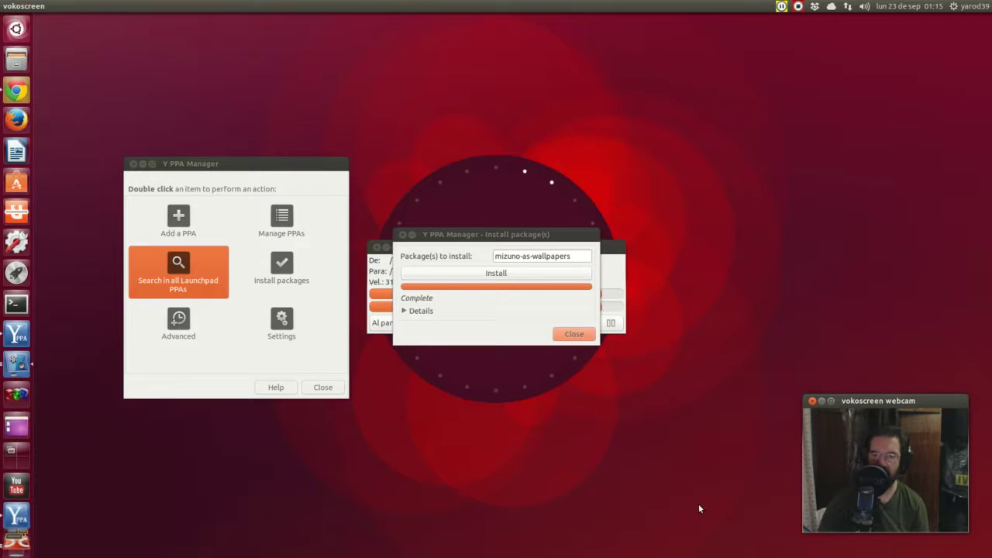
click(575, 334)
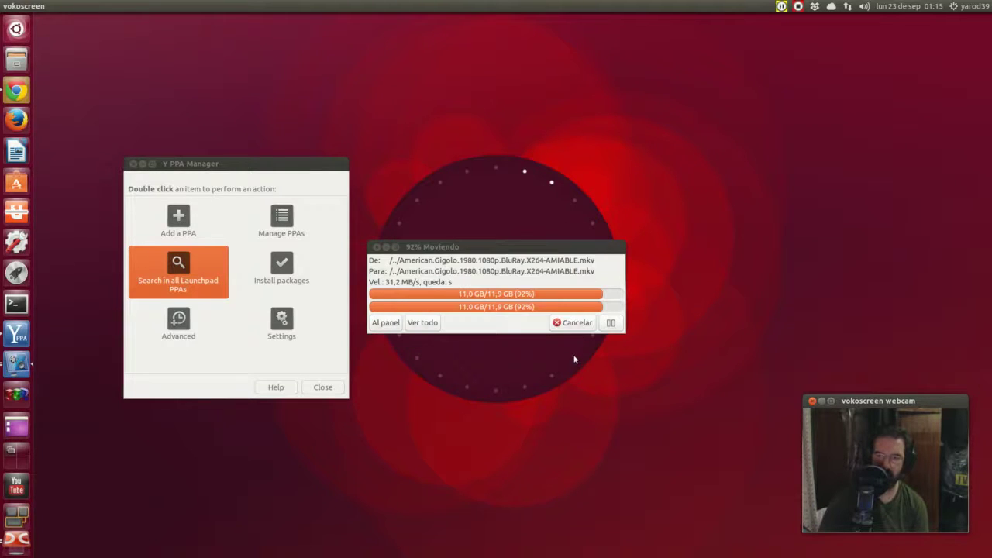
right_click(491, 419)
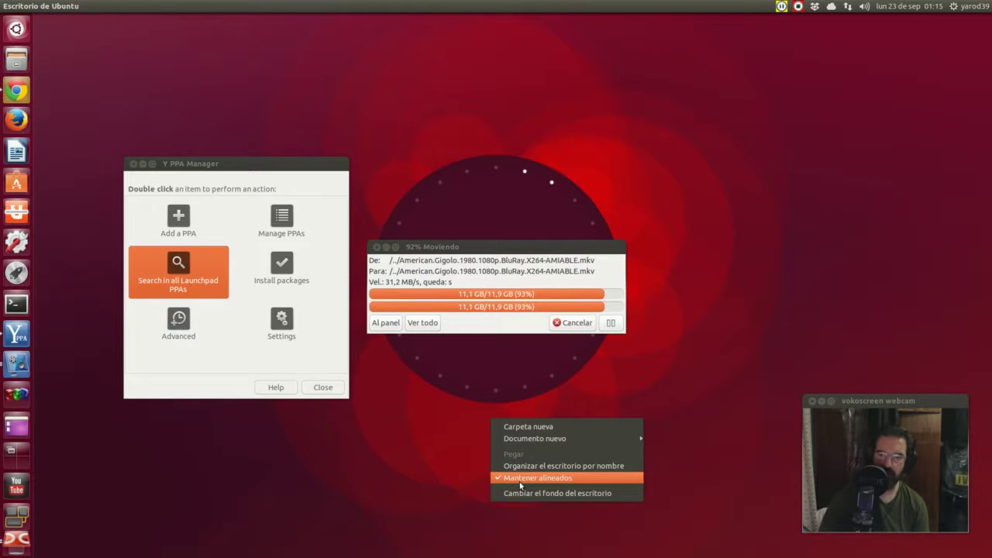
click(525, 493)
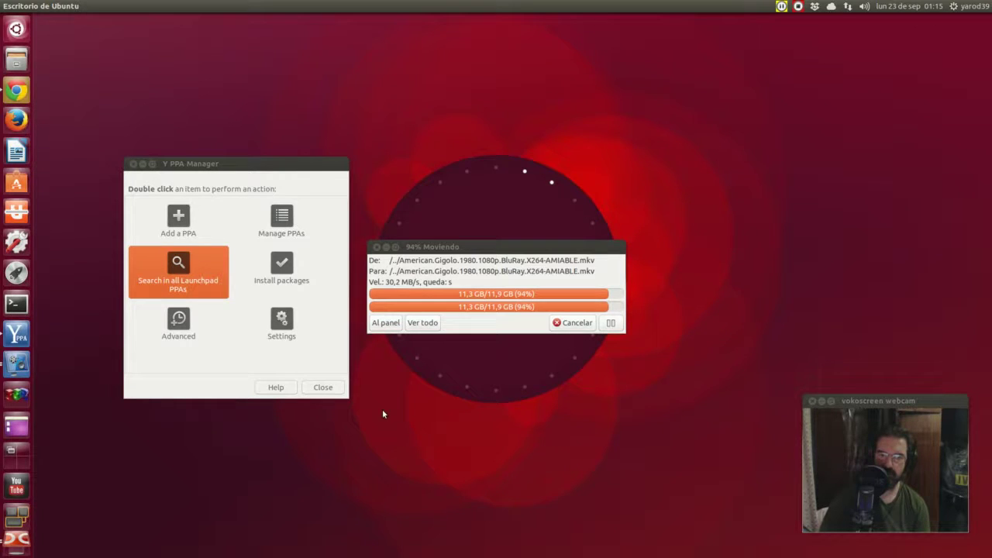
click(132, 163)
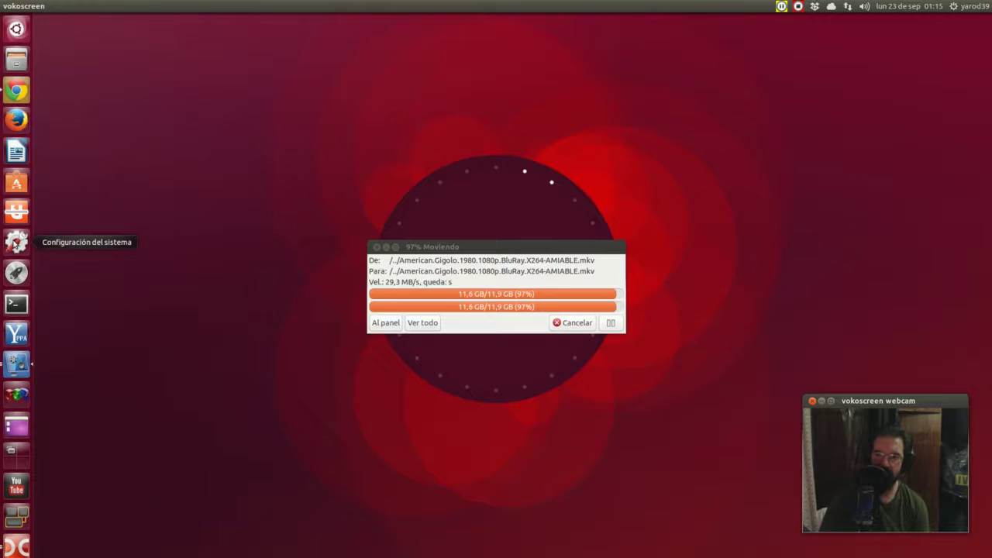
Step: Bring up the Appearance settings and set the Autumn Day wallpaper as the desktop background
click(15, 243)
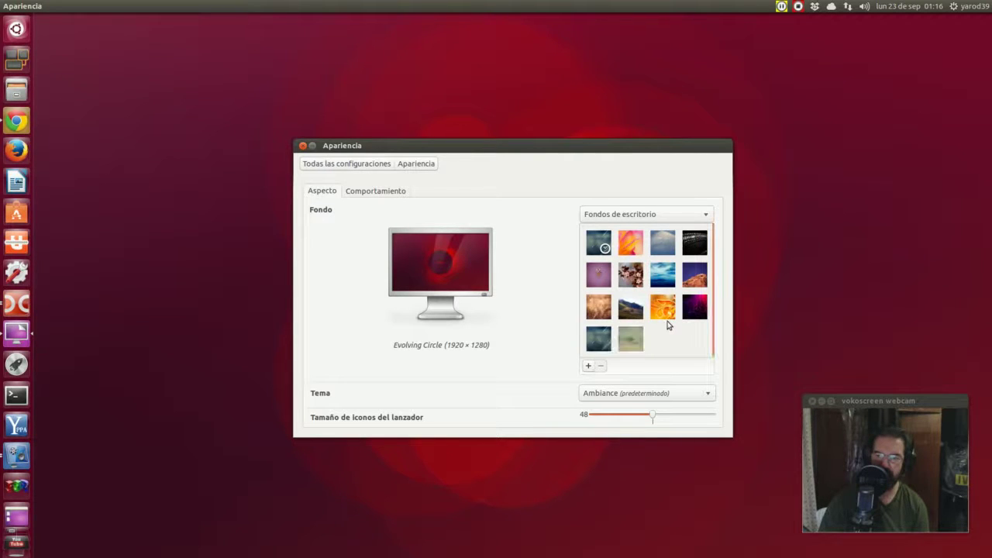
scroll(668, 326, down, 1)
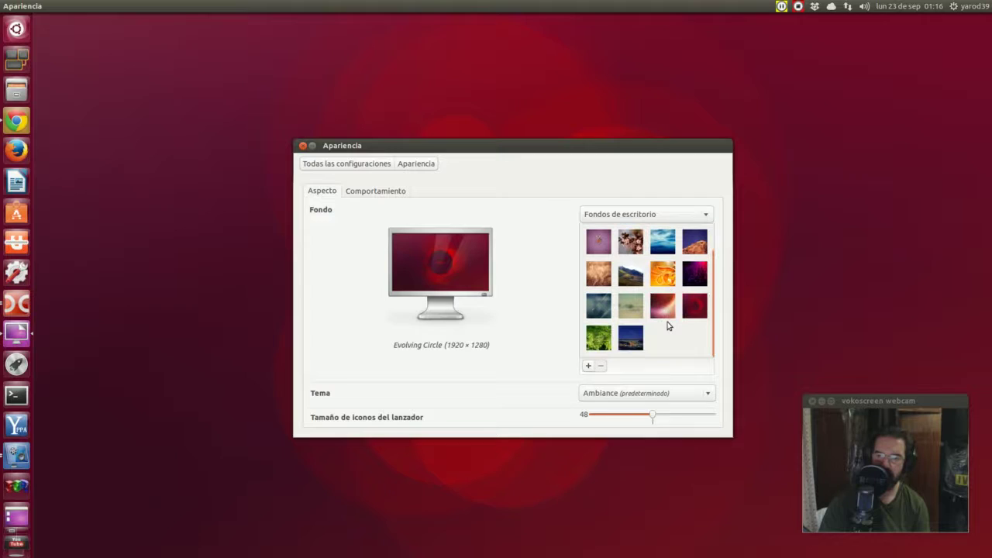
scroll(666, 327, down, 1)
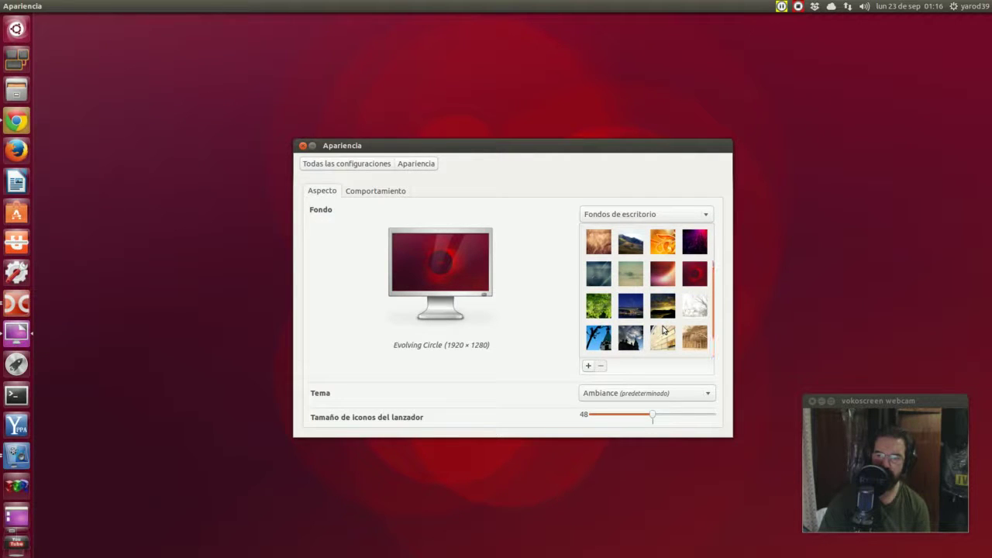
scroll(662, 331, down, 1)
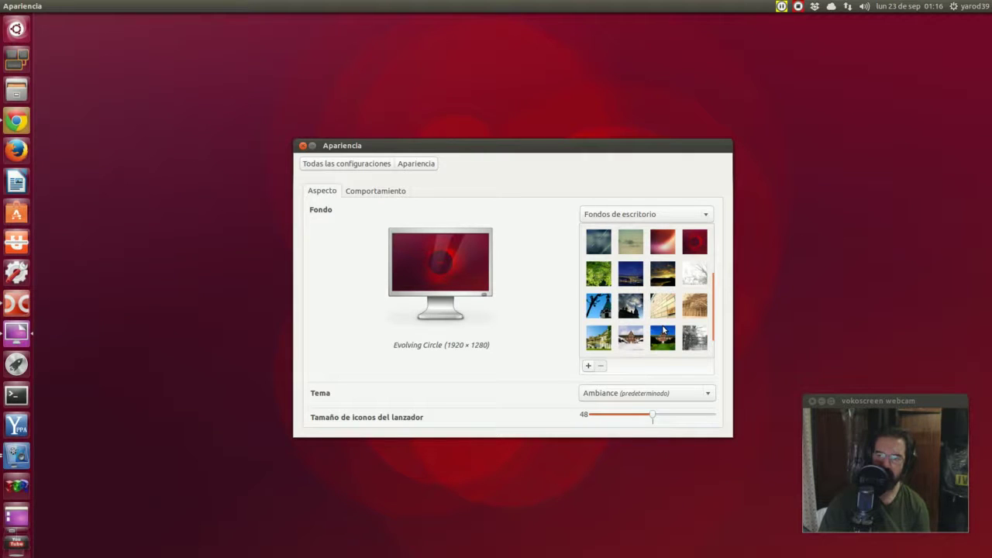
click(596, 281)
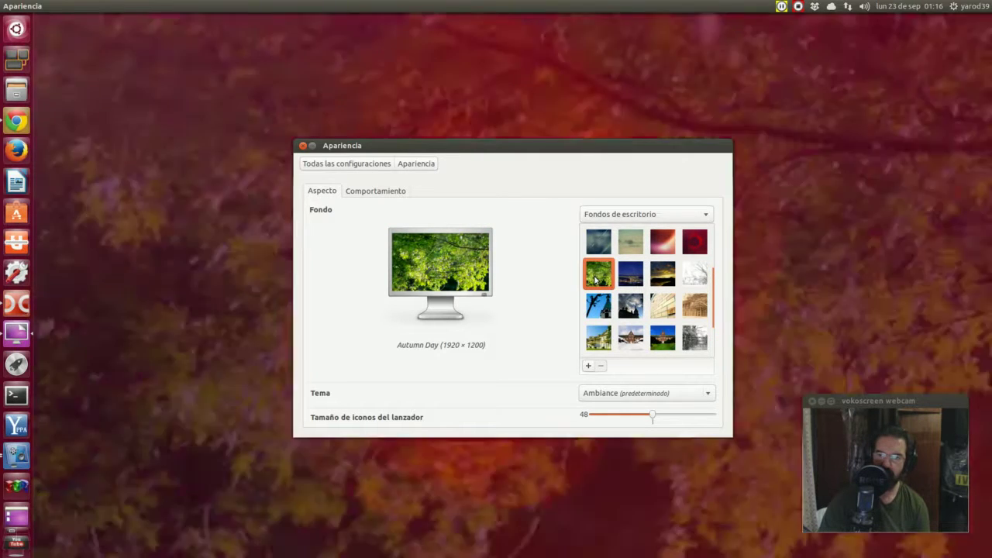
Step: Try the Hakodate night view, Hakodate Sunset and the three Hakodate Orthodox Church wallpapers as the desktop background
click(629, 280)
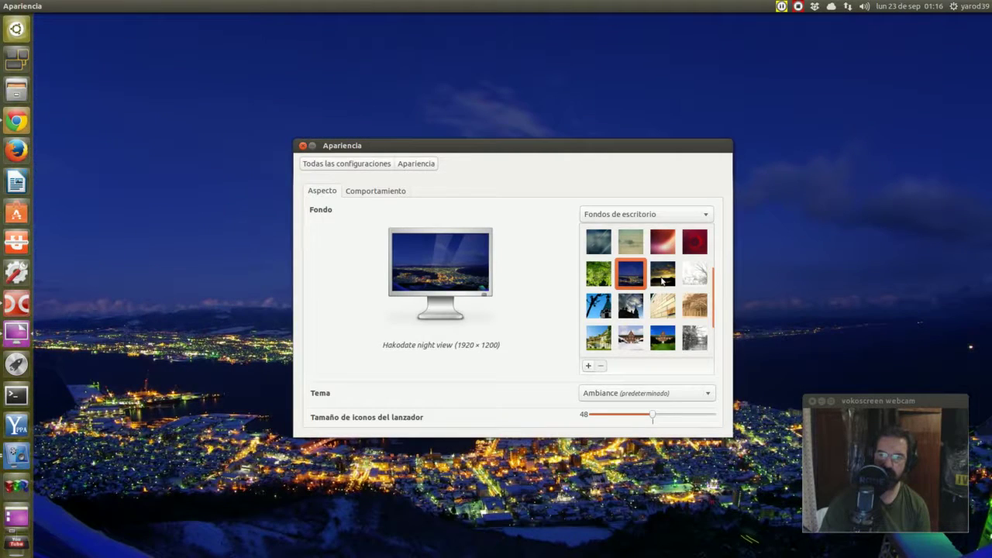
click(662, 280)
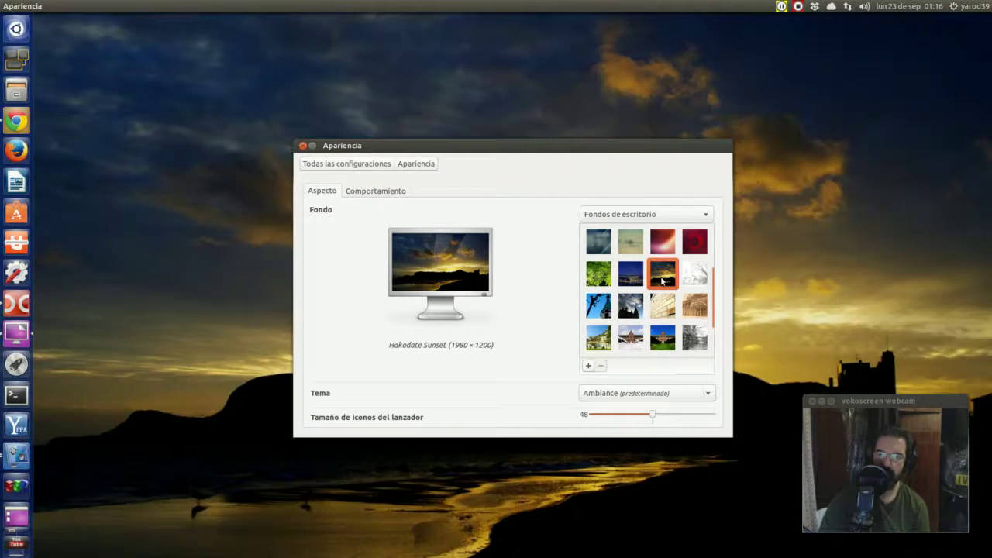
click(696, 283)
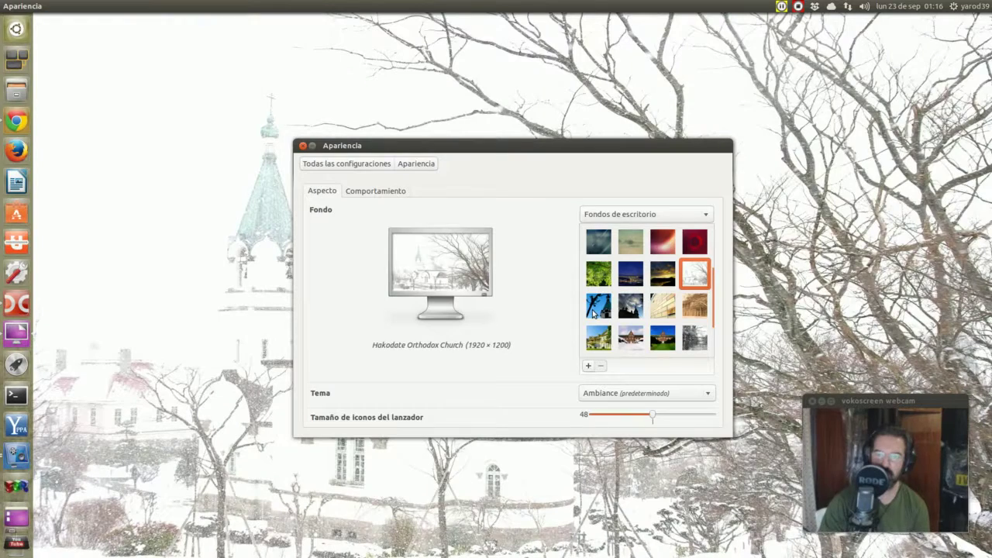
click(597, 310)
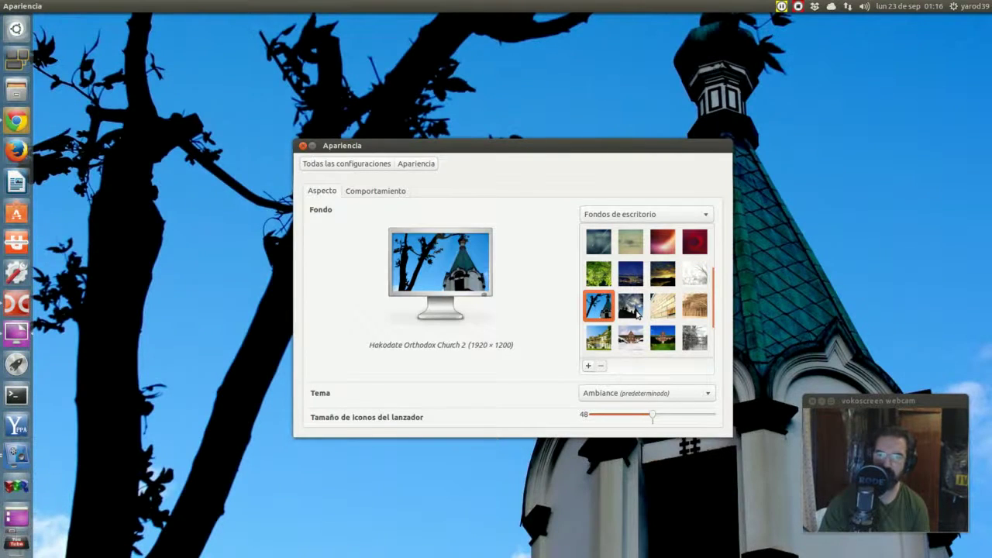
click(635, 312)
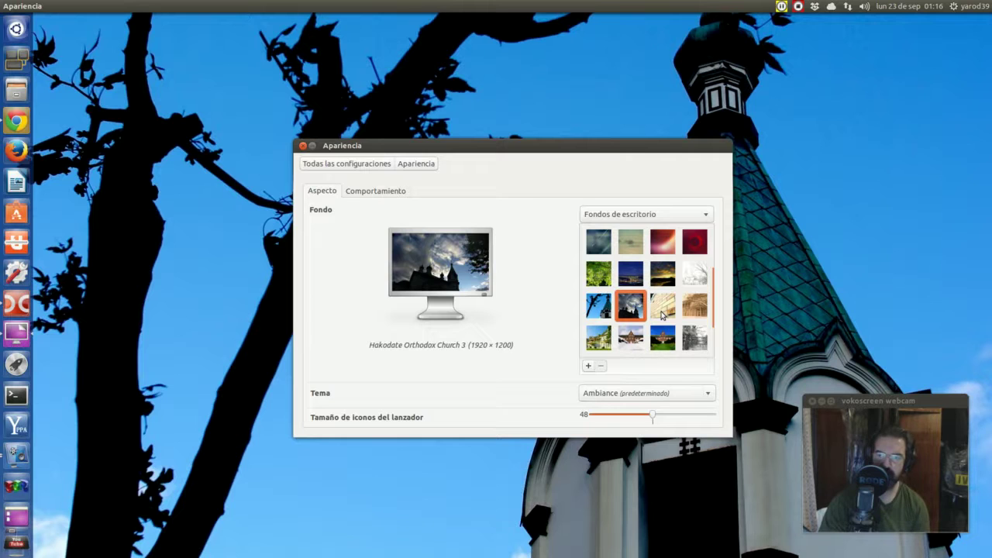
click(634, 310)
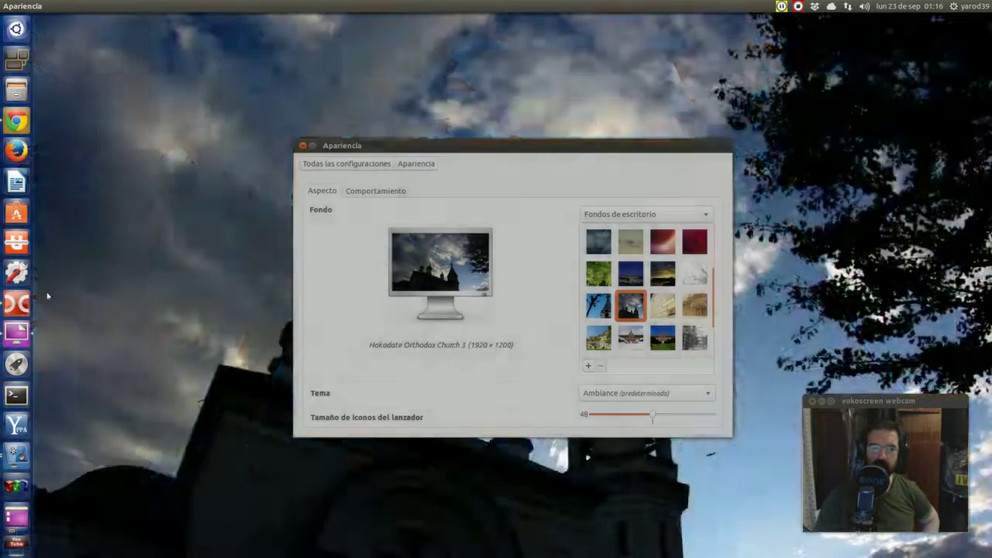
Step: Bring up Double Commander to check the panes after the file move and close the program
click(21, 307)
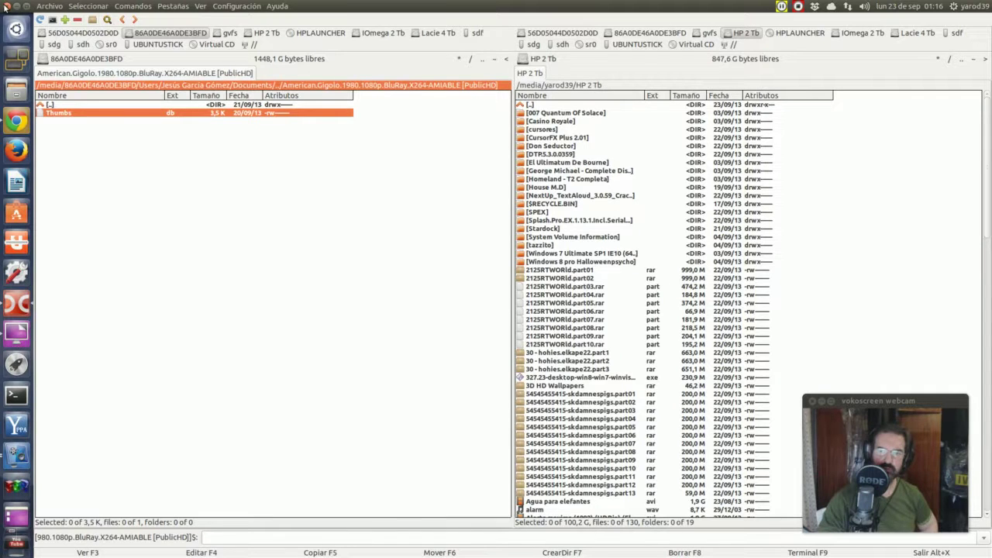
click(4, 6)
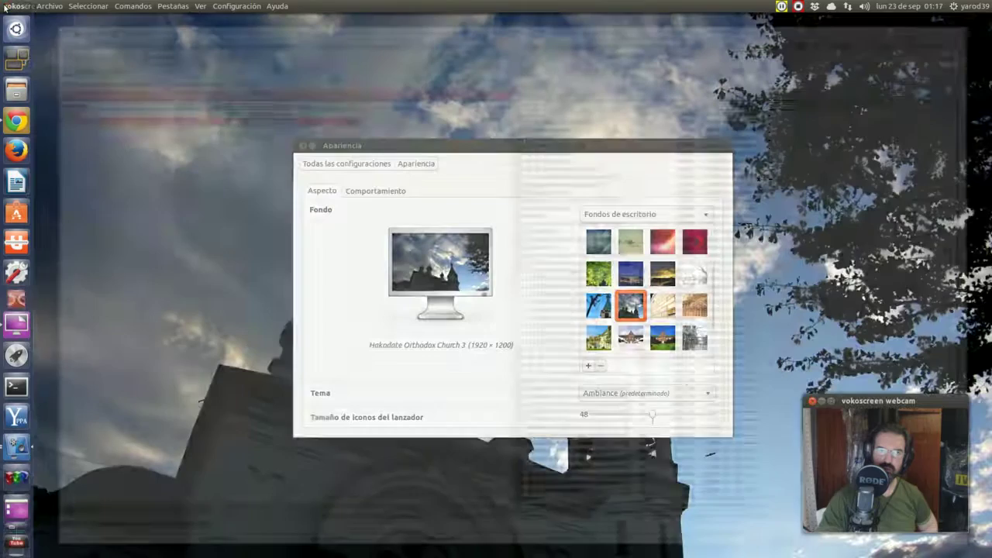
Step: Preview the Motomachi Park Blocks, Old Public Hall of Hakodate Ward and Trappist Monastery wallpapers and set Kifune Shrine as the background
click(664, 312)
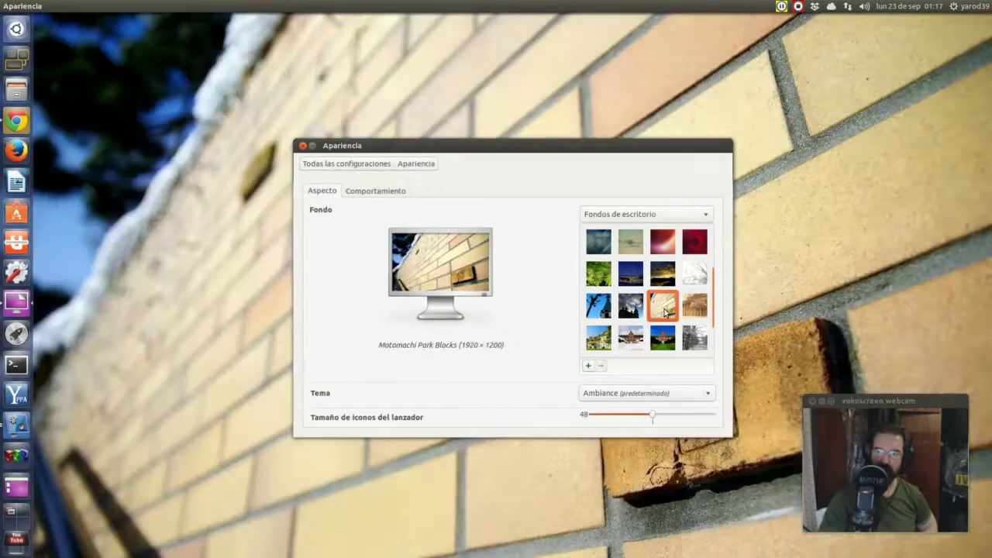
click(696, 307)
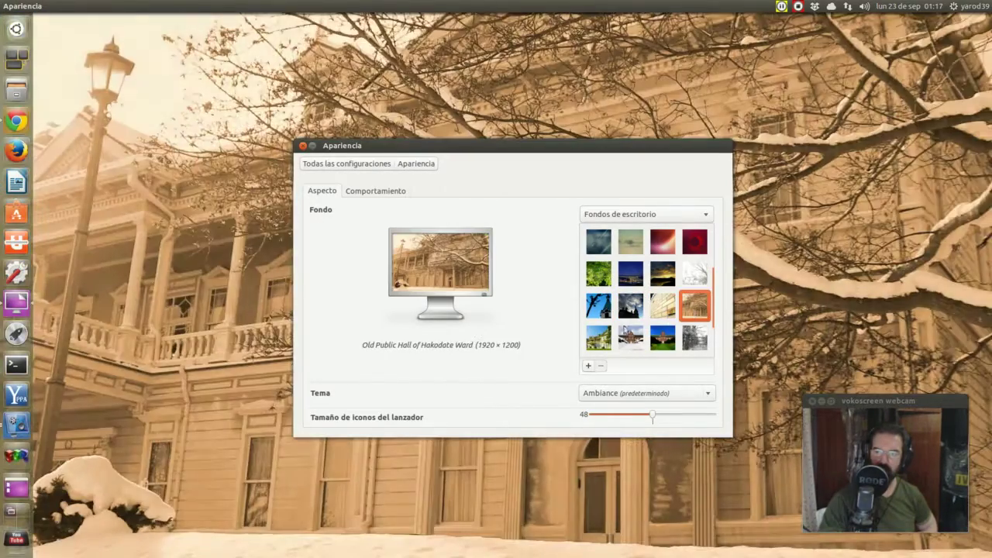
click(598, 338)
click(631, 337)
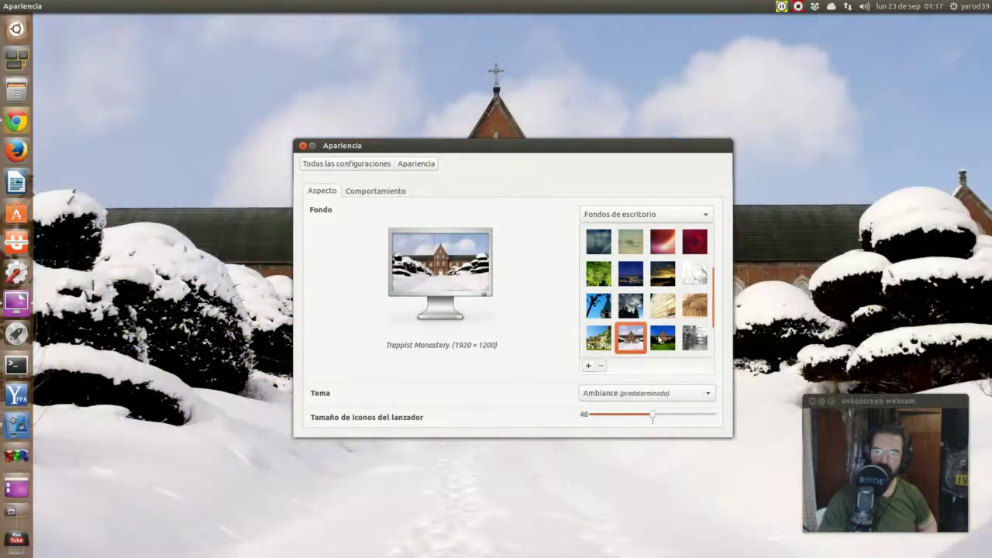
click(661, 339)
click(690, 343)
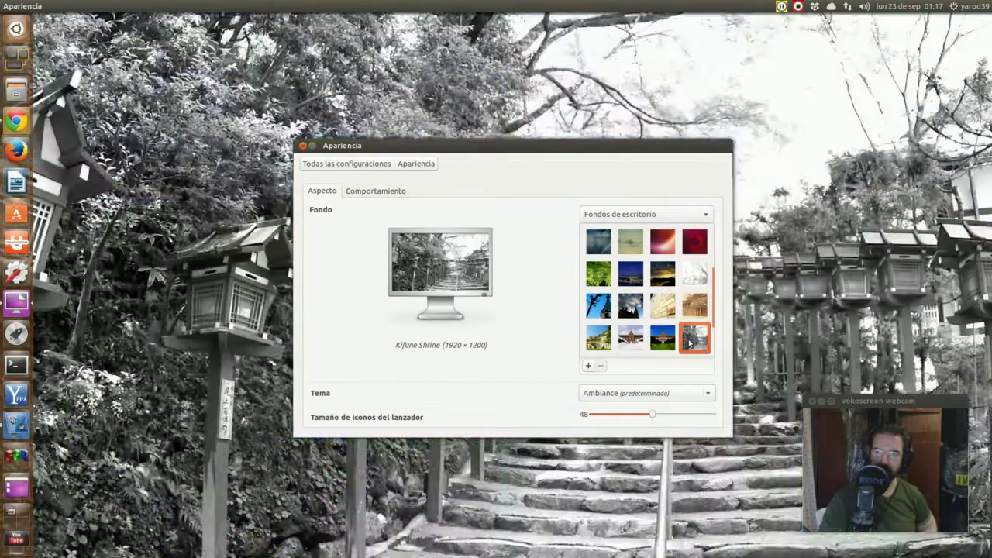
Step: Try the Adashino Nenbutsuji, Tsurugajou Park, Crimson Leaf in Kousetsuen, Otaru Canal and Kamaishi Windfarm wallpapers as the desktop background
scroll(686, 345, down, 3)
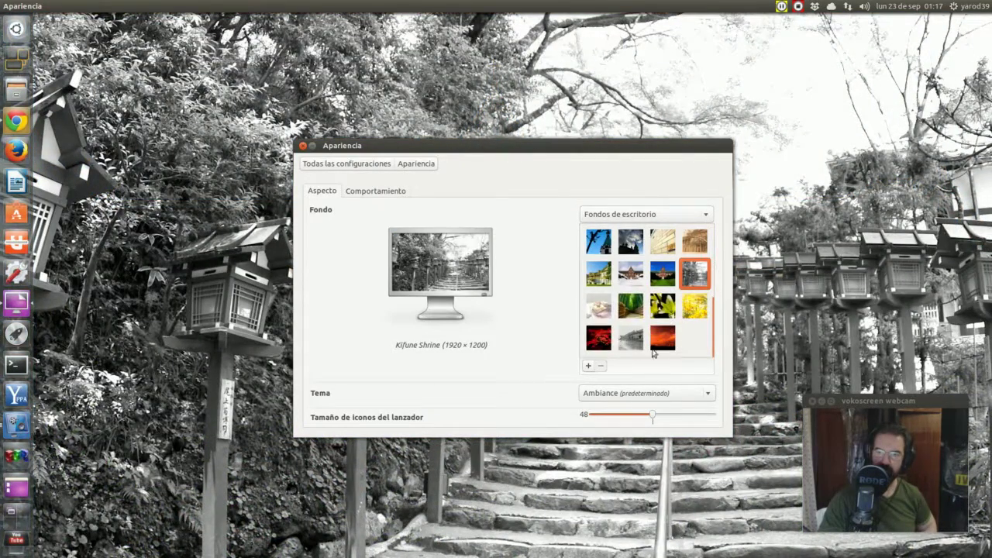
click(599, 307)
click(632, 310)
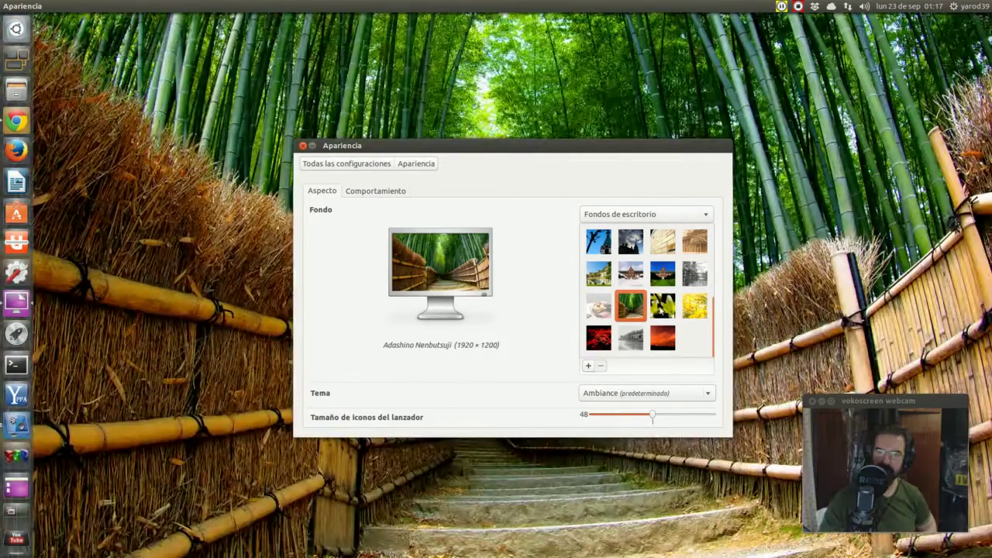
click(671, 309)
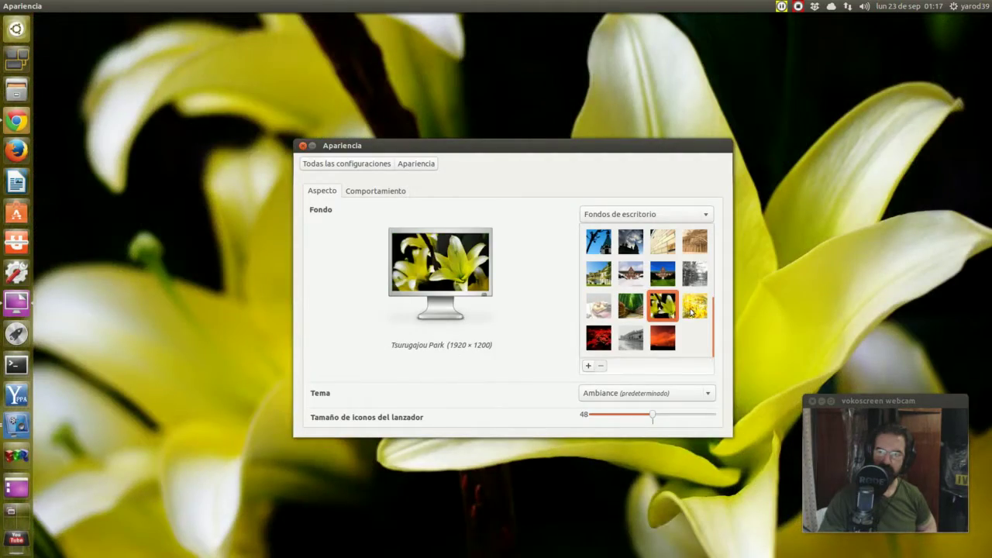
click(693, 310)
click(610, 341)
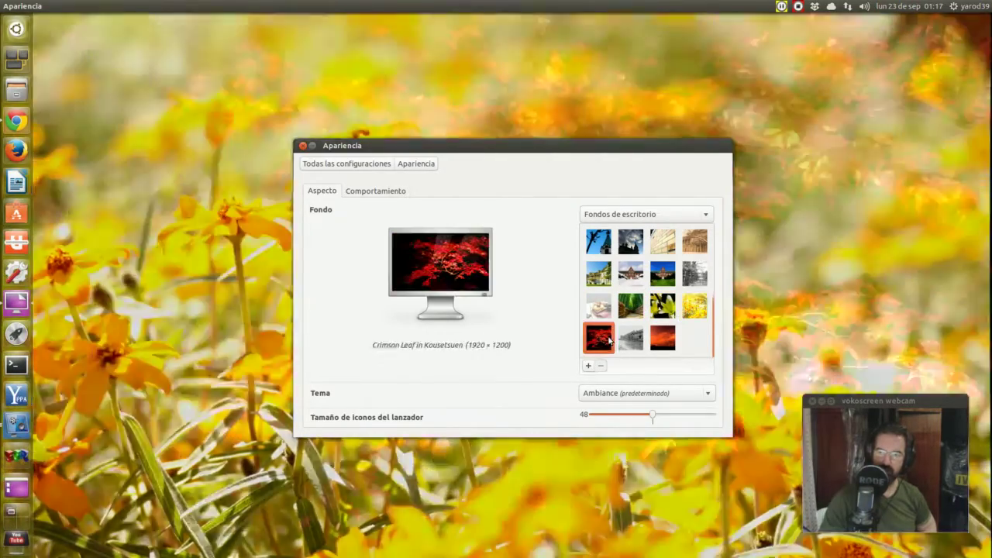
click(632, 342)
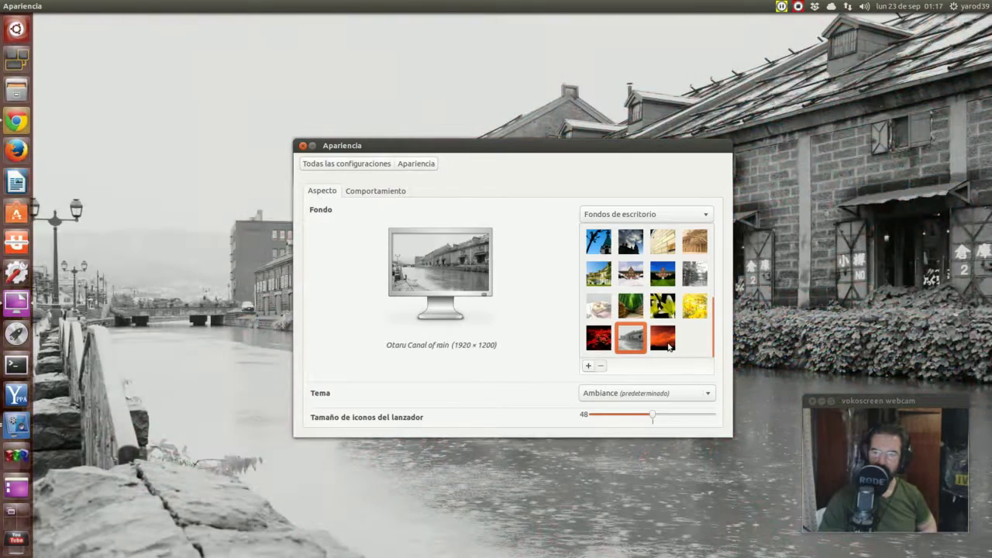
click(668, 347)
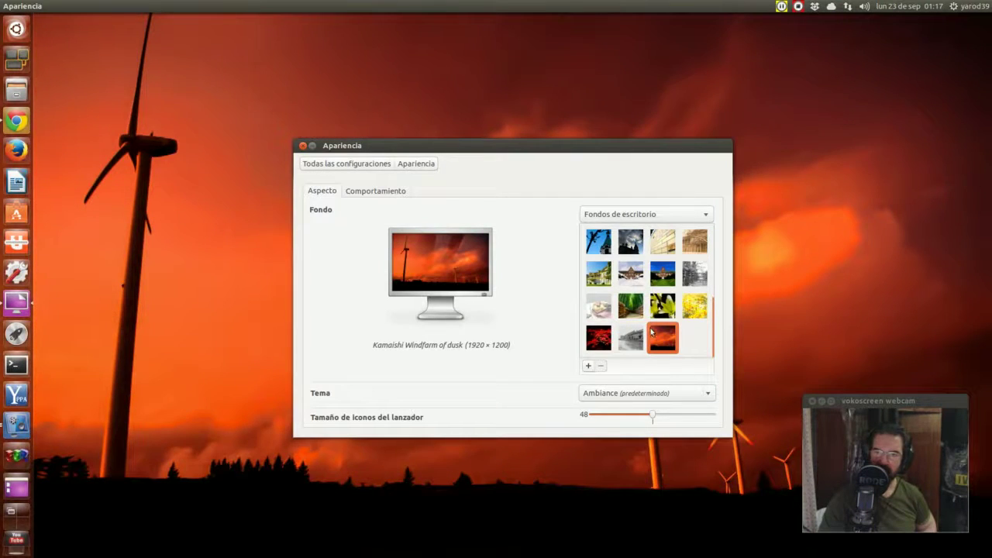
Step: Set the Evolving Circle wallpaper as the desktop background and close the Appearance settings
scroll(680, 329, up, 3)
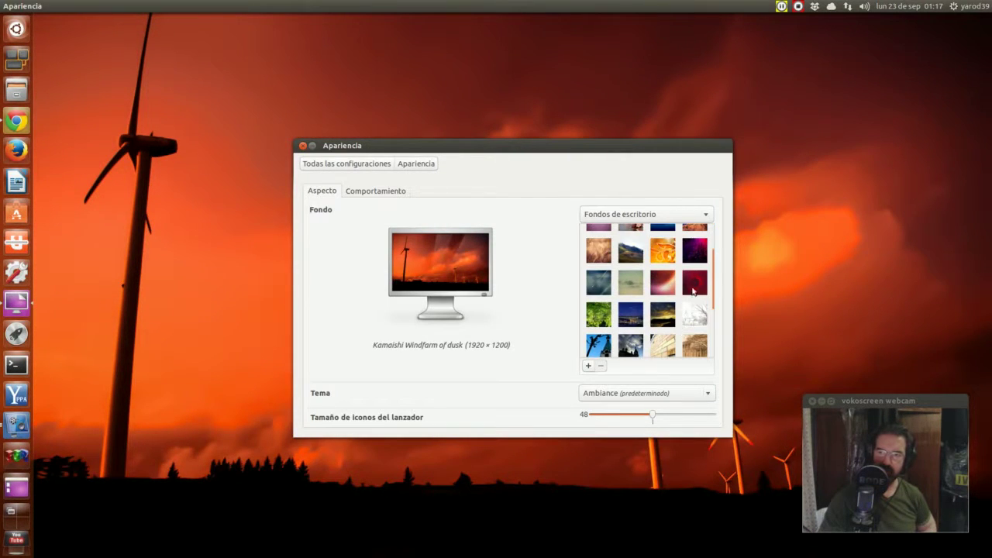
click(694, 284)
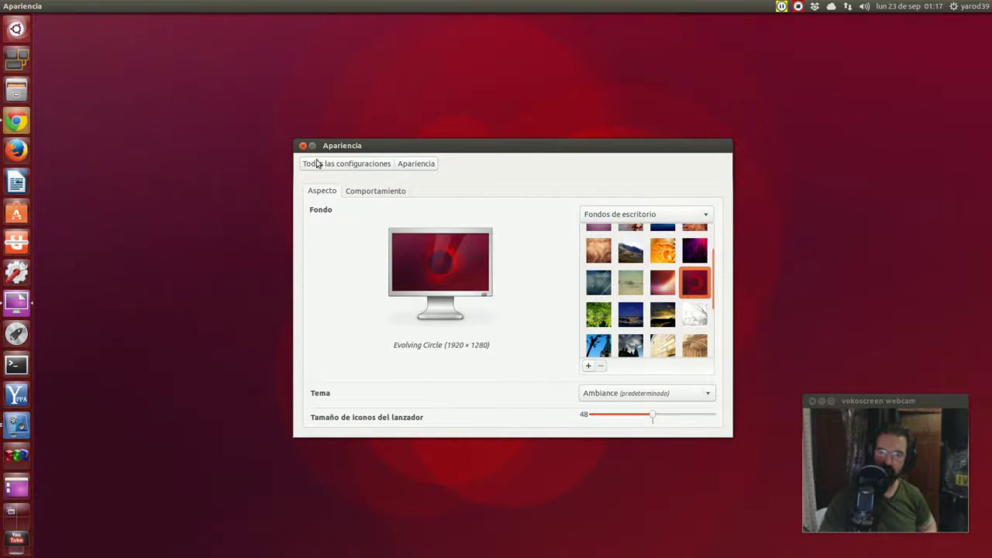
click(302, 145)
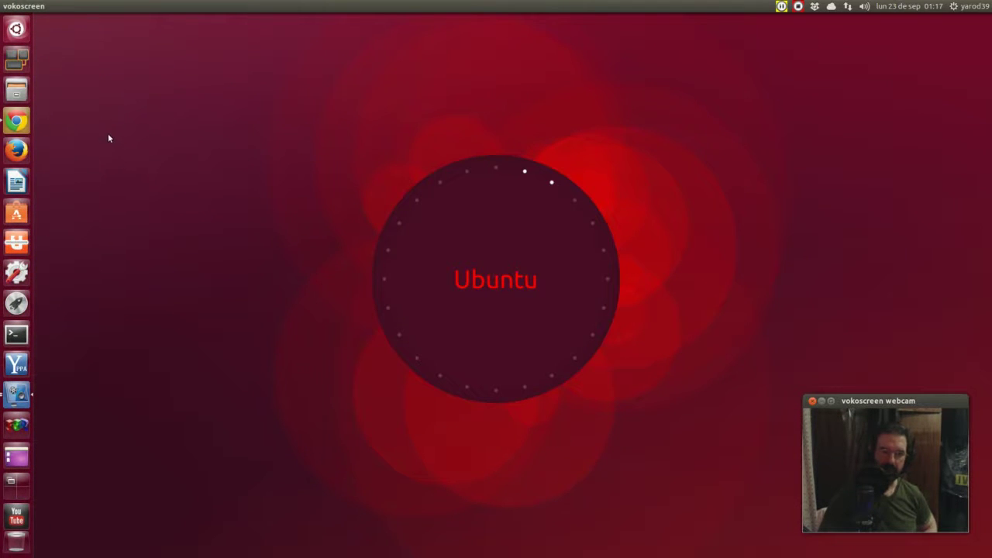
Step: Open the file manager and browse the HP 2 Tb drive down to its video files
right_click(15, 91)
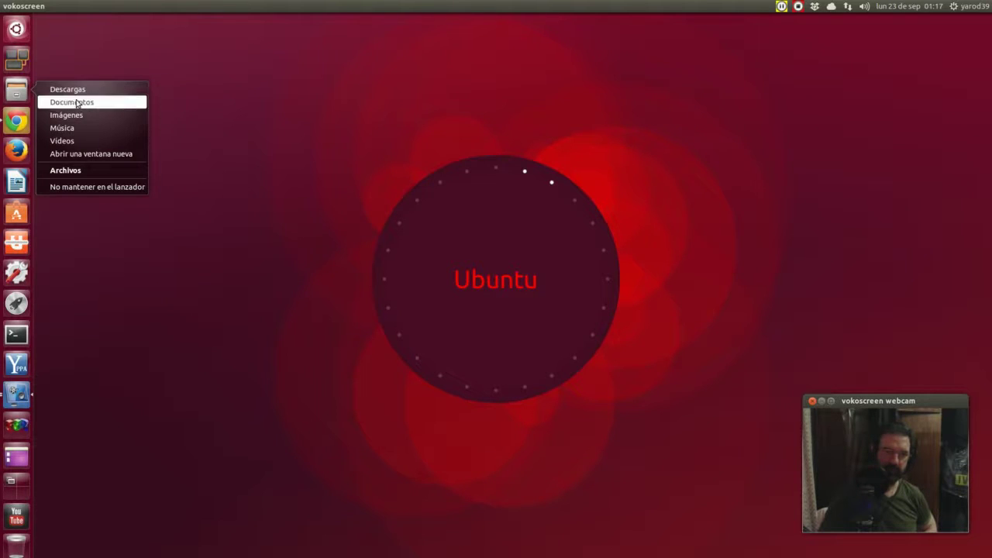
click(72, 172)
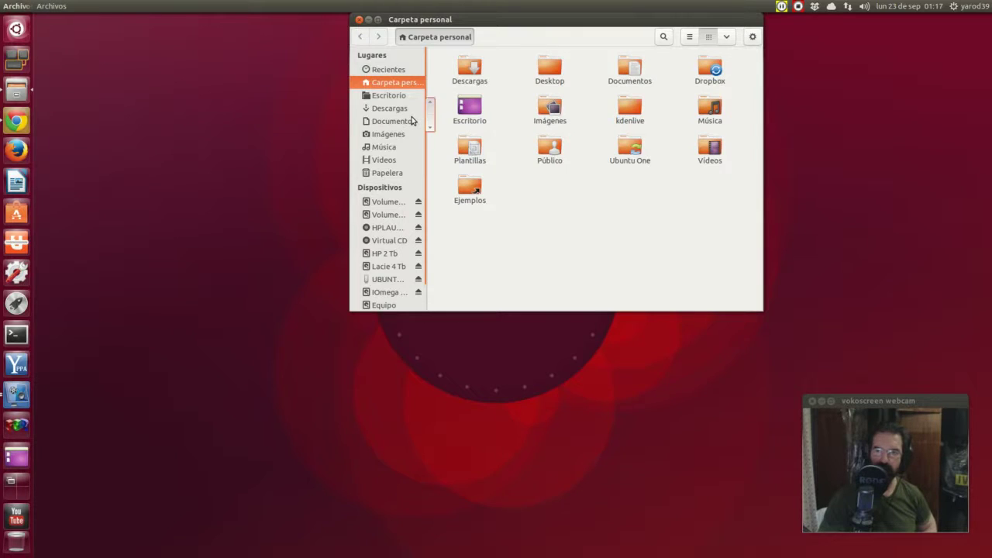
click(387, 254)
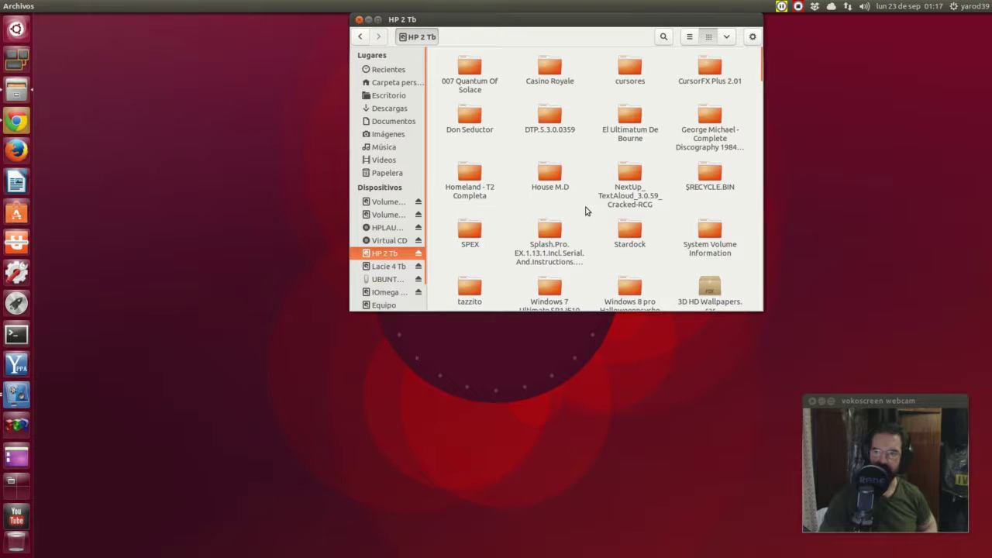
scroll(586, 211, down, 7)
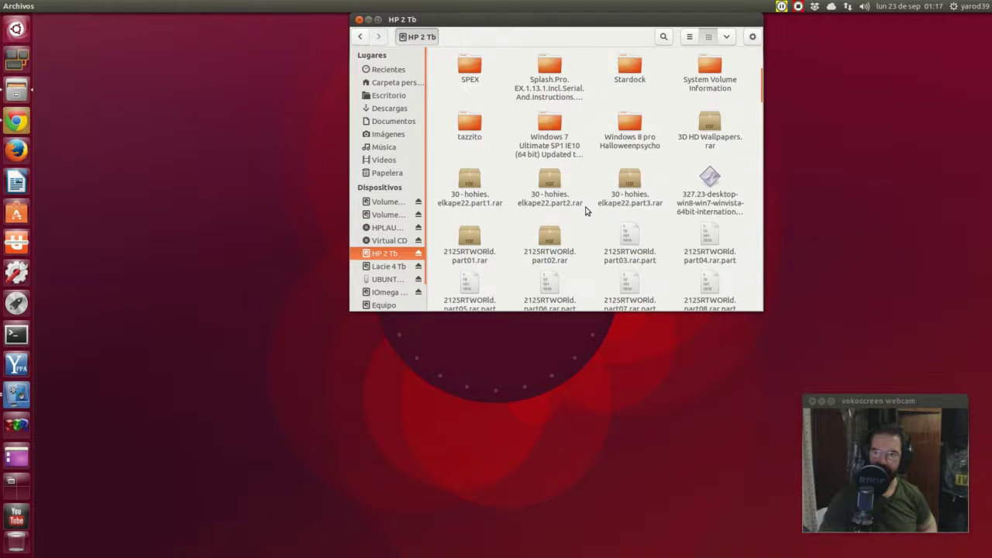
scroll(586, 211, down, 5)
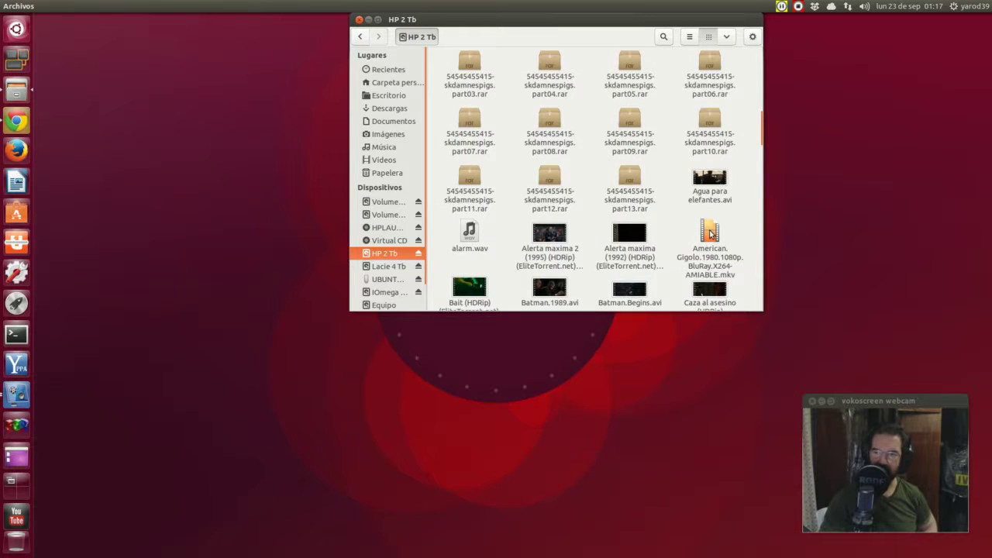
Step: Play American.Gigolo.1980.1080p.BluRay.X264-AMIABLE.mkv in the default video player and close the player
click(711, 234)
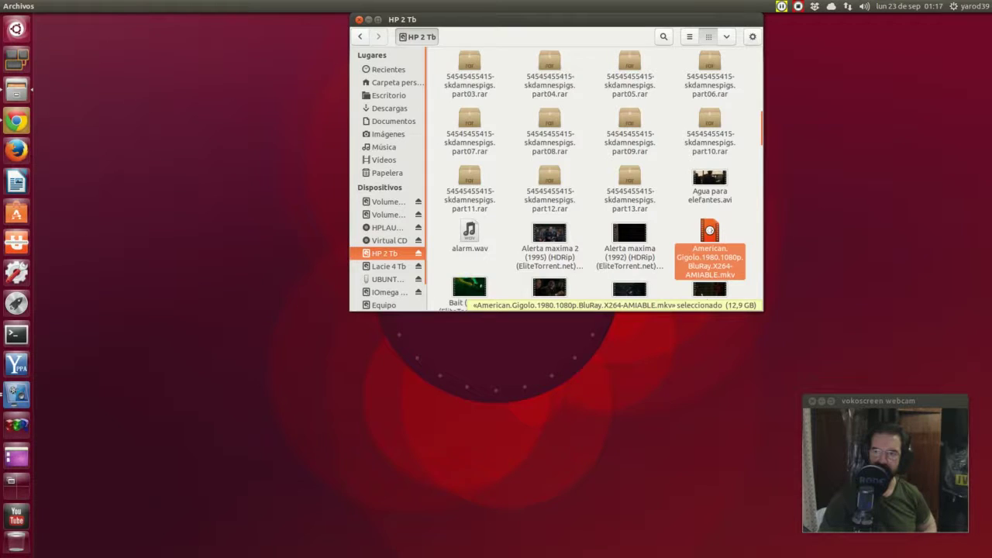
double_click(710, 234)
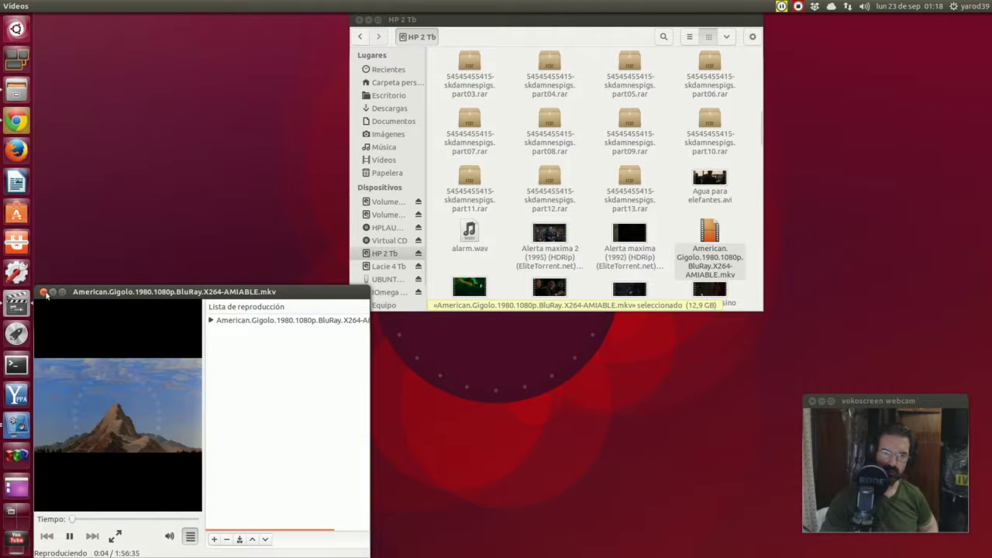
click(44, 292)
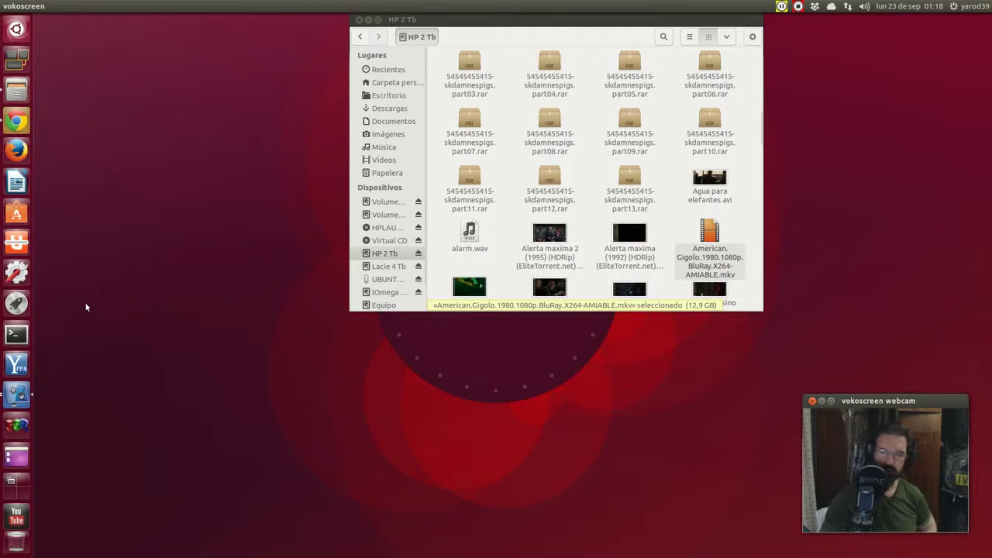
Step: Make VLC the default application for the American Gigolo .mkv file and open the movie with it
right_click(710, 235)
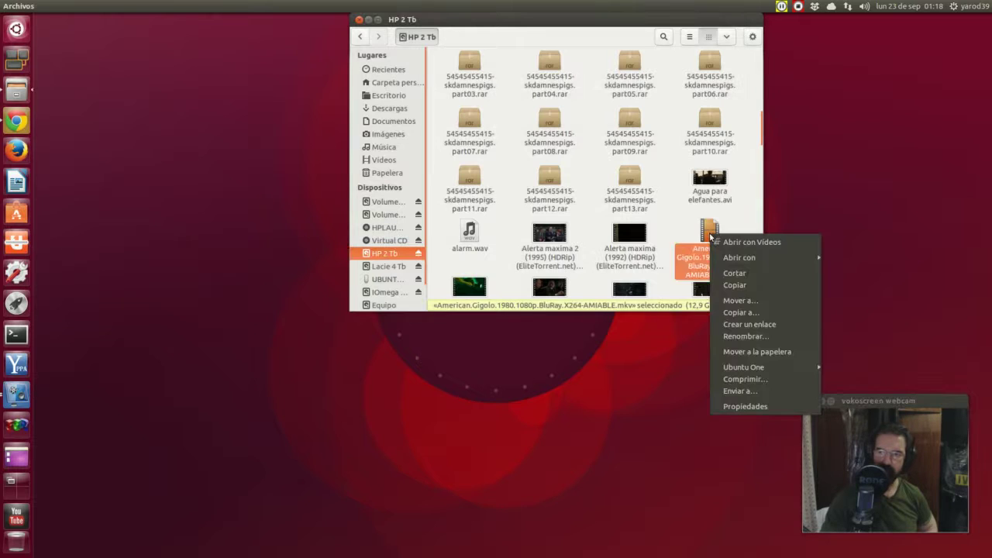
click(733, 405)
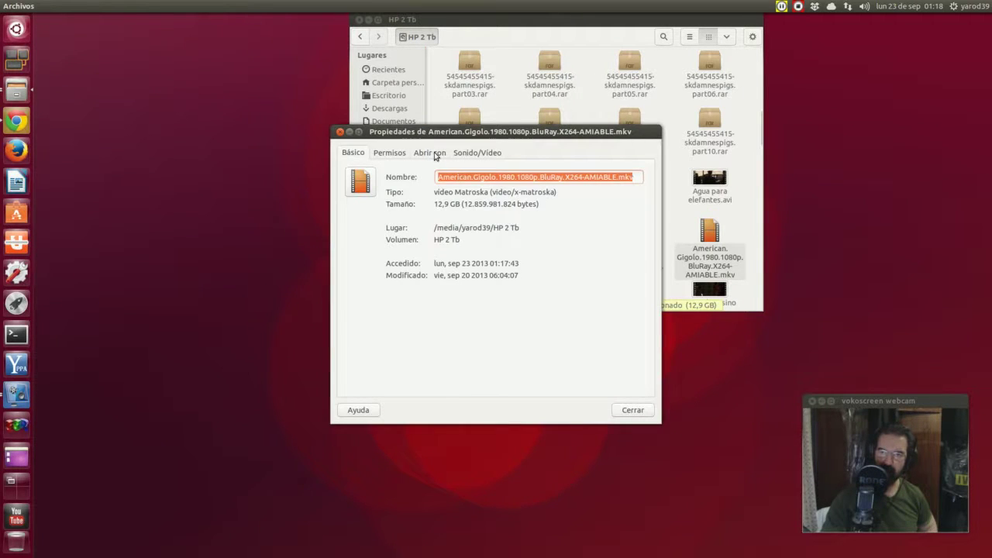
click(435, 155)
click(417, 238)
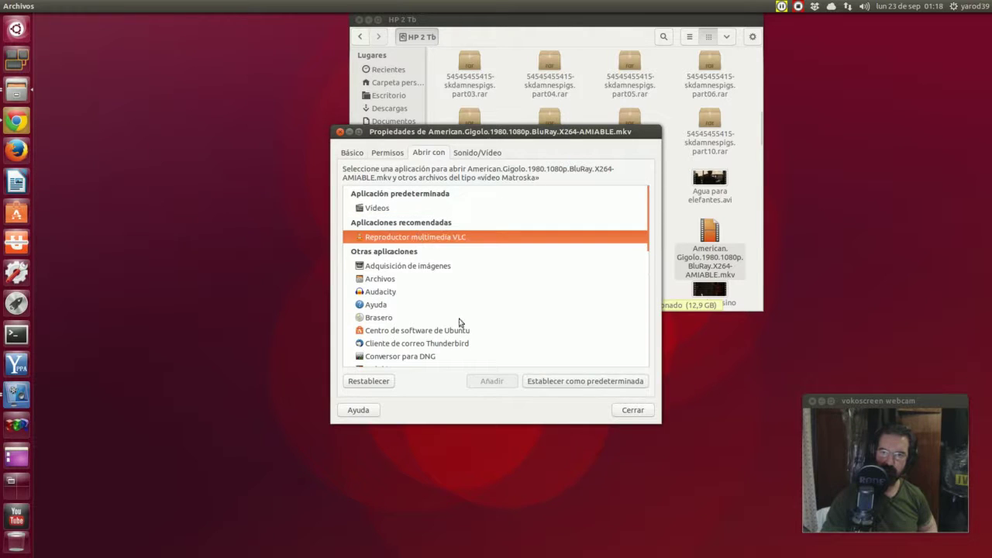
click(573, 385)
click(631, 410)
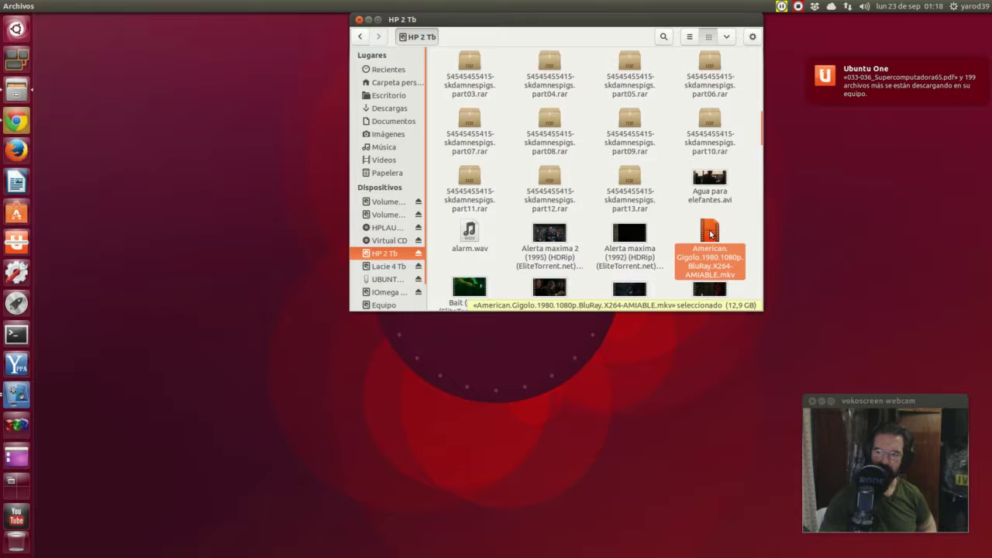
double_click(710, 233)
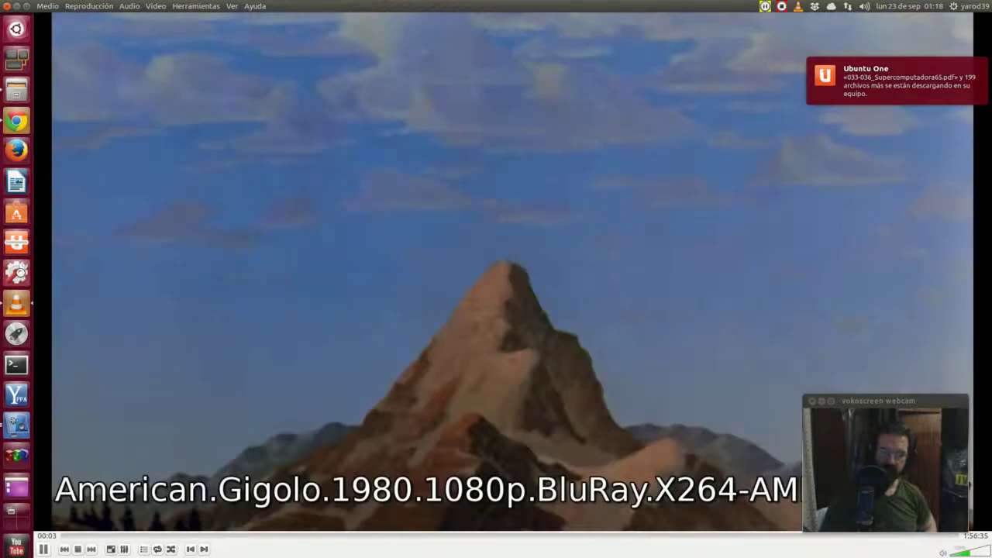
Step: In the system's Sound settings, test the left and right speakers of the headset's analog output and check the input devices
click(16, 271)
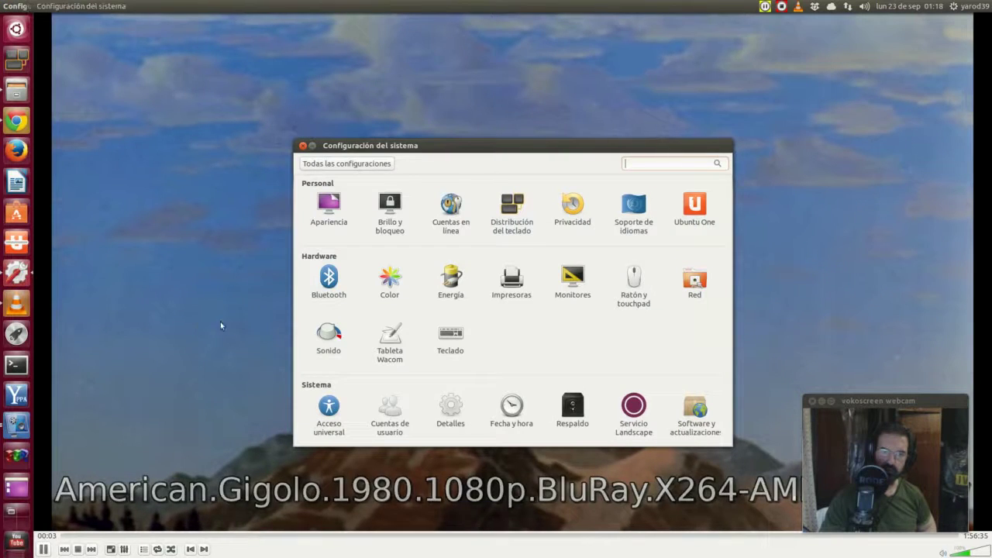
click(329, 339)
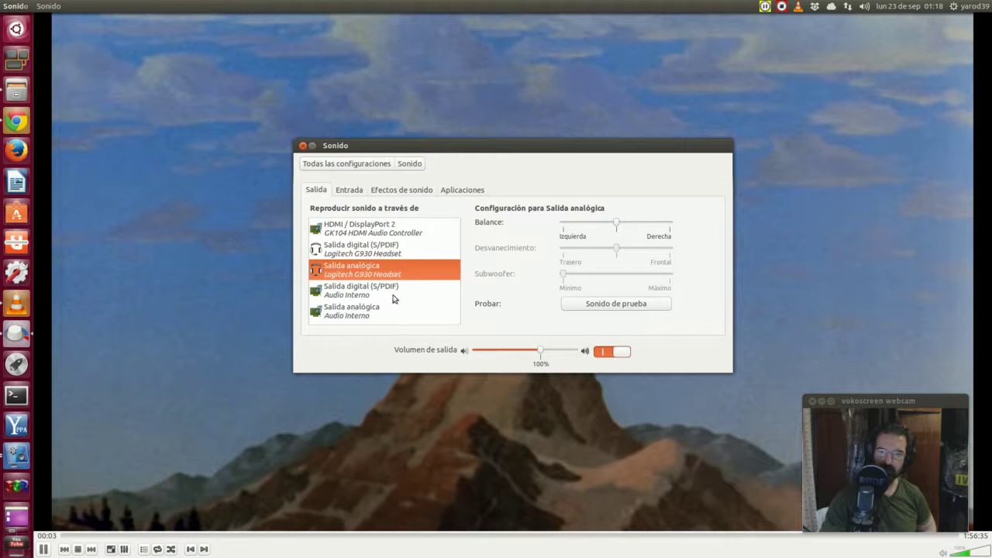
click(608, 312)
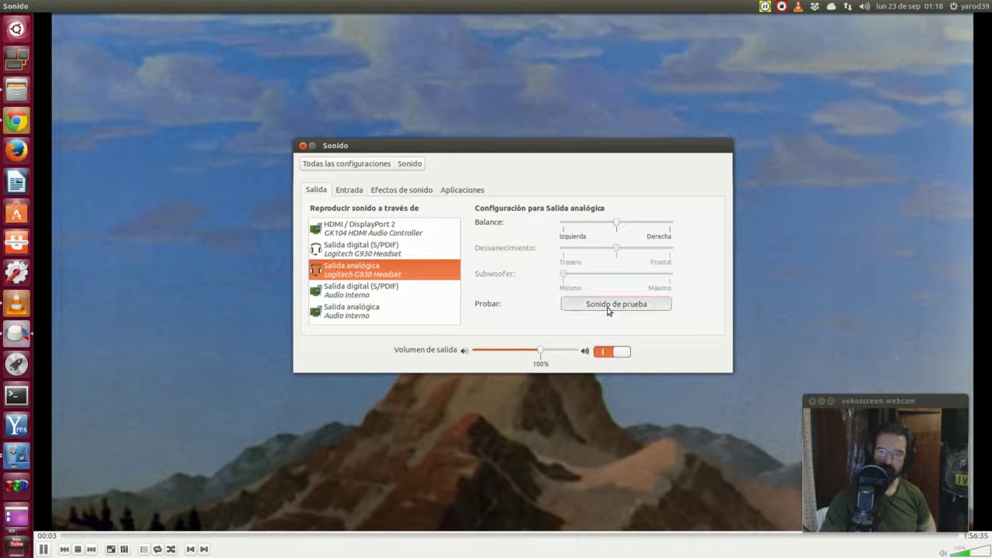
click(381, 226)
click(645, 227)
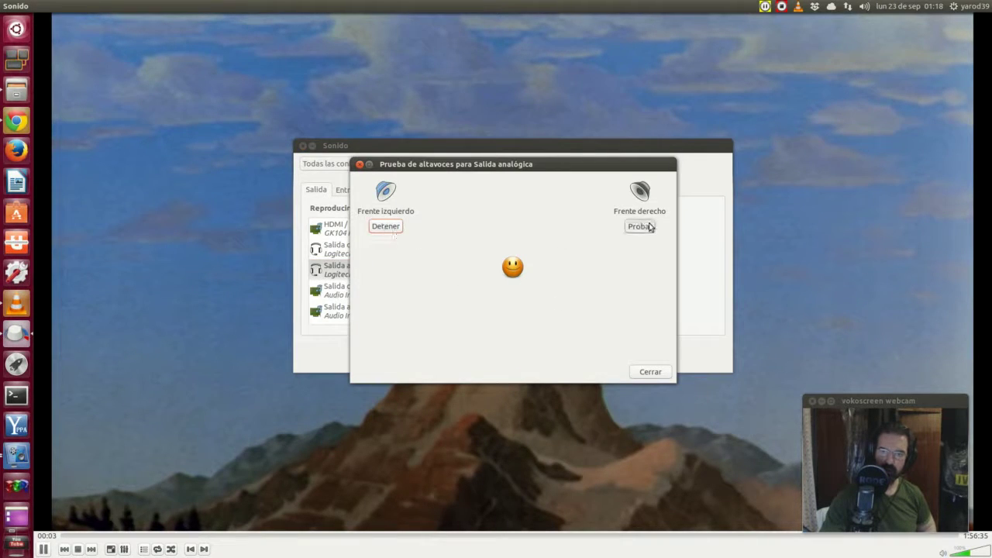
click(650, 372)
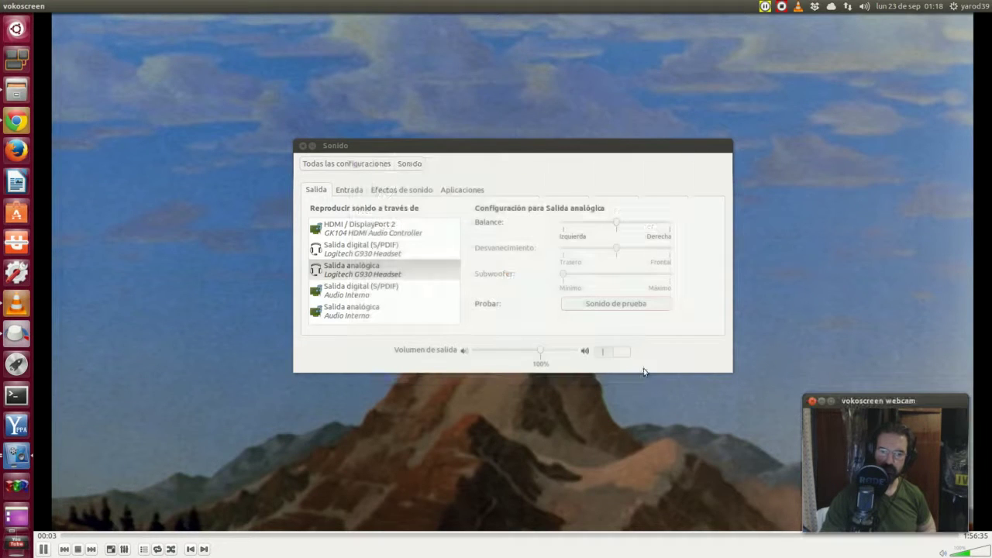
click(349, 190)
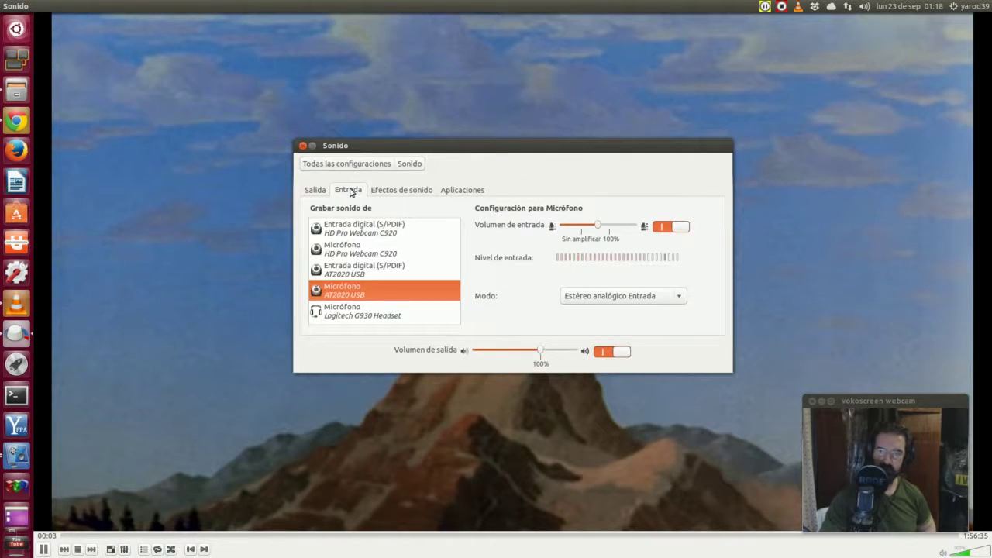
click(302, 146)
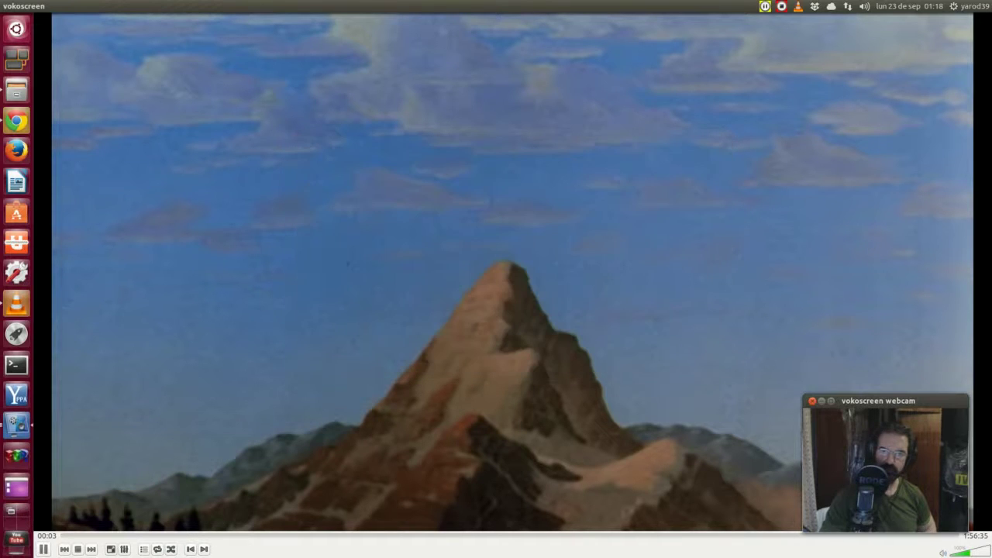
Step: Try to toggle the movie's playback in VLC and close the player
click(45, 549)
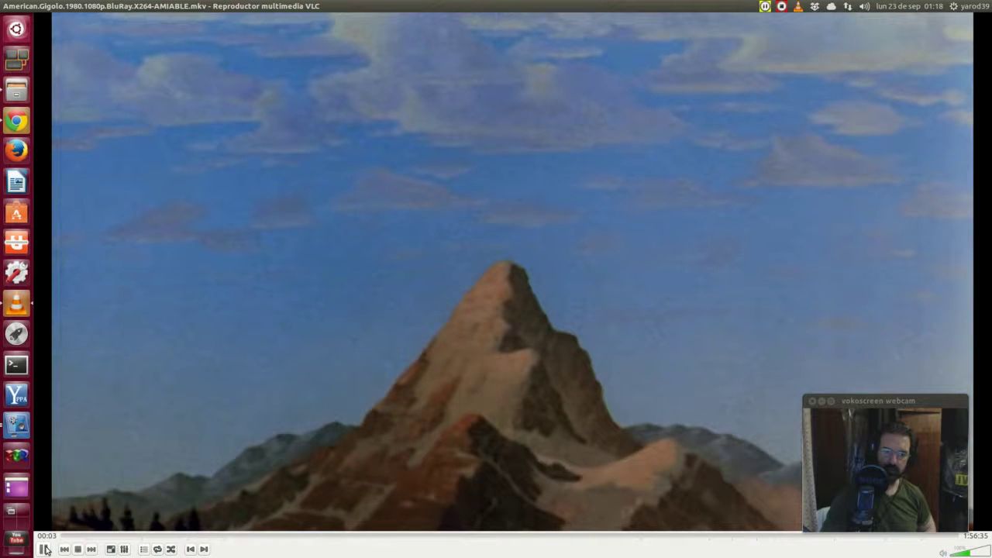
mouse_move(24, 6)
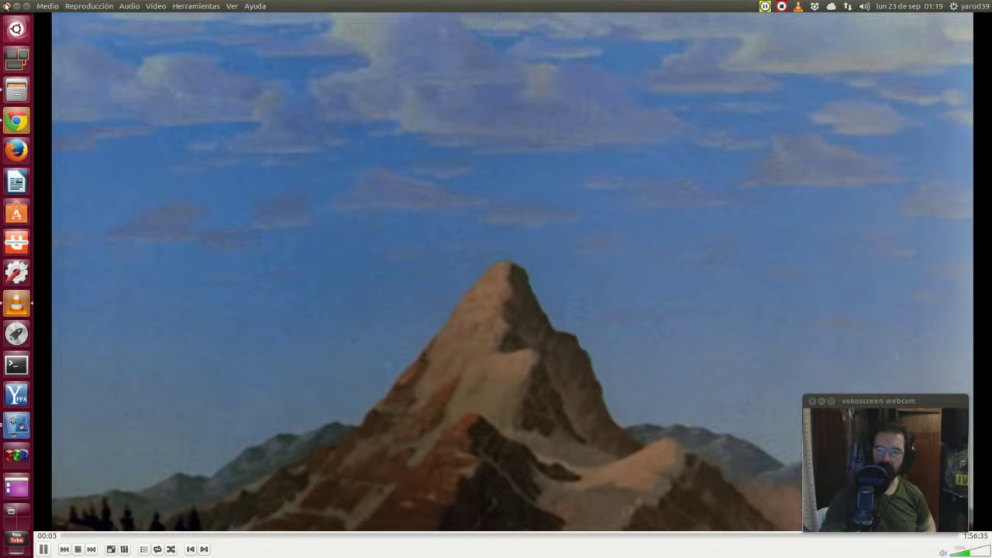
click(6, 7)
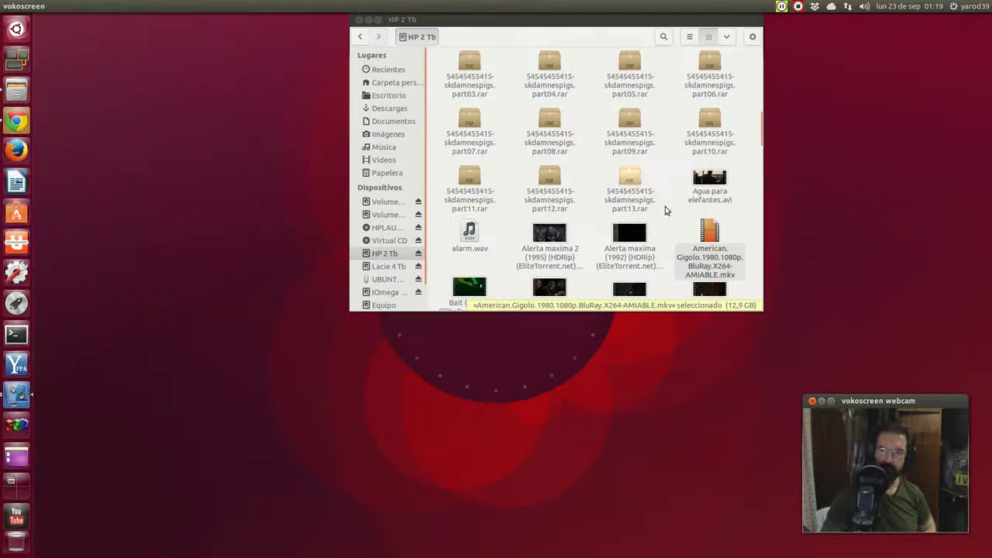
Step: Open the American Gigolo movie from the HP 2 Tb drive once more in VLC and close the player again
right_click(706, 235)
click(723, 242)
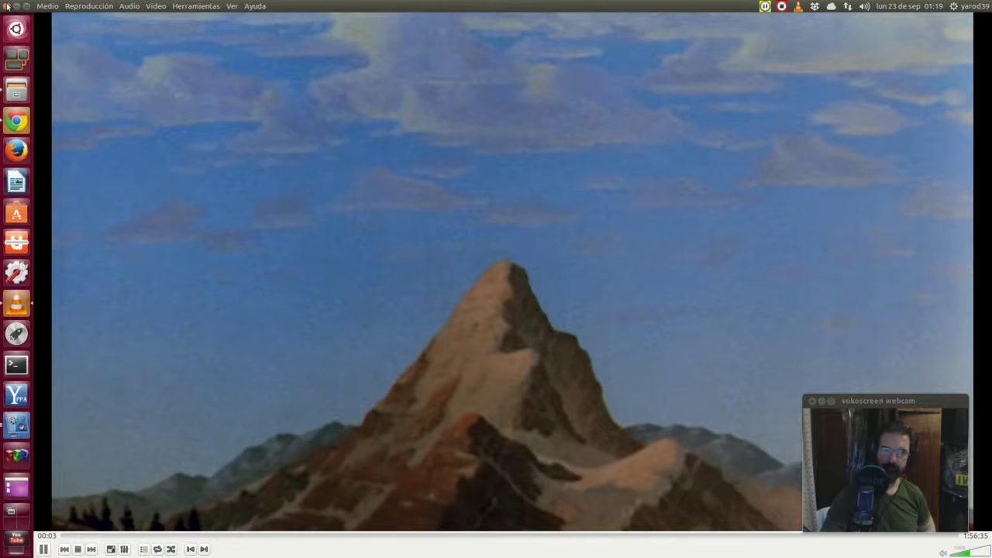
click(6, 6)
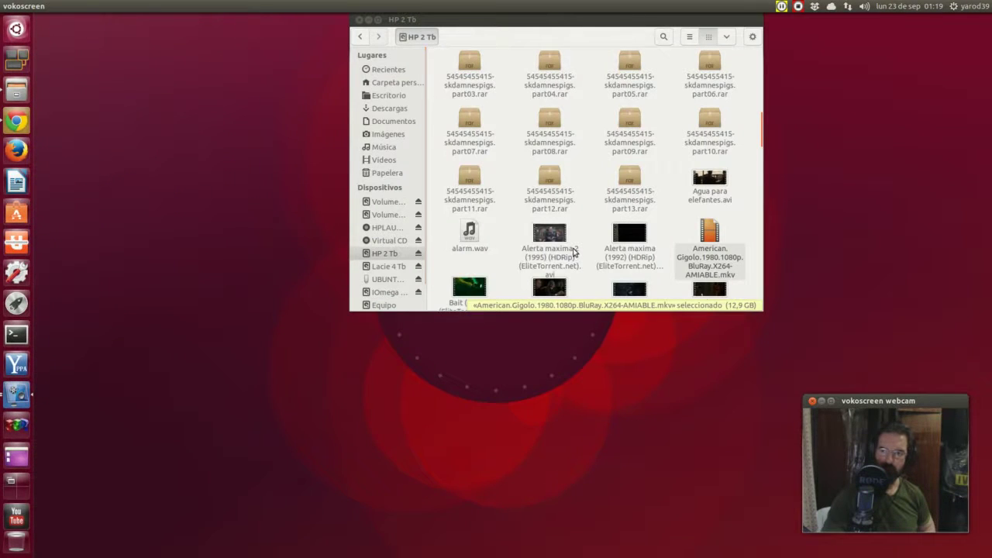
Step: Play Batman.1989.avi from the HP 2 Tb drive in VLC and close the player
scroll(583, 261, down, 2)
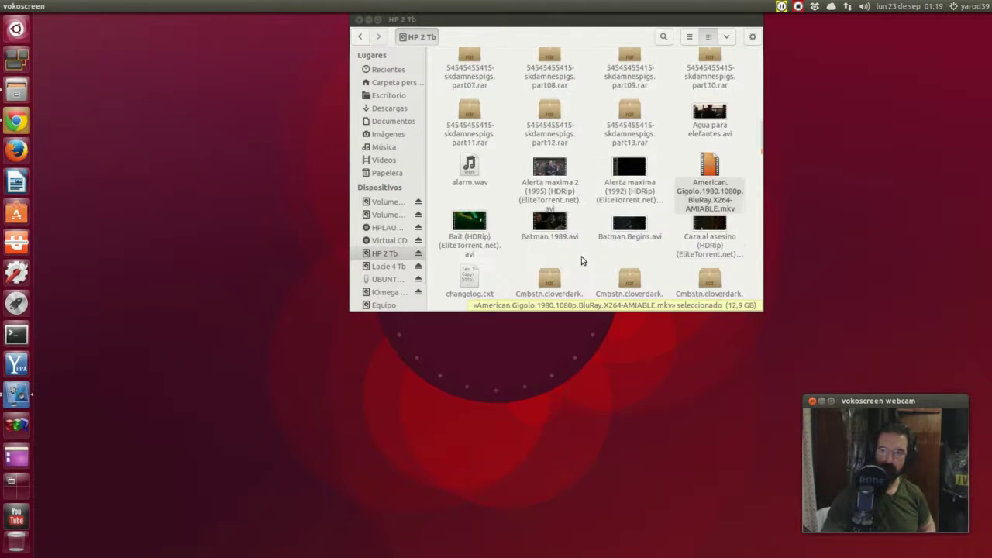
double_click(547, 226)
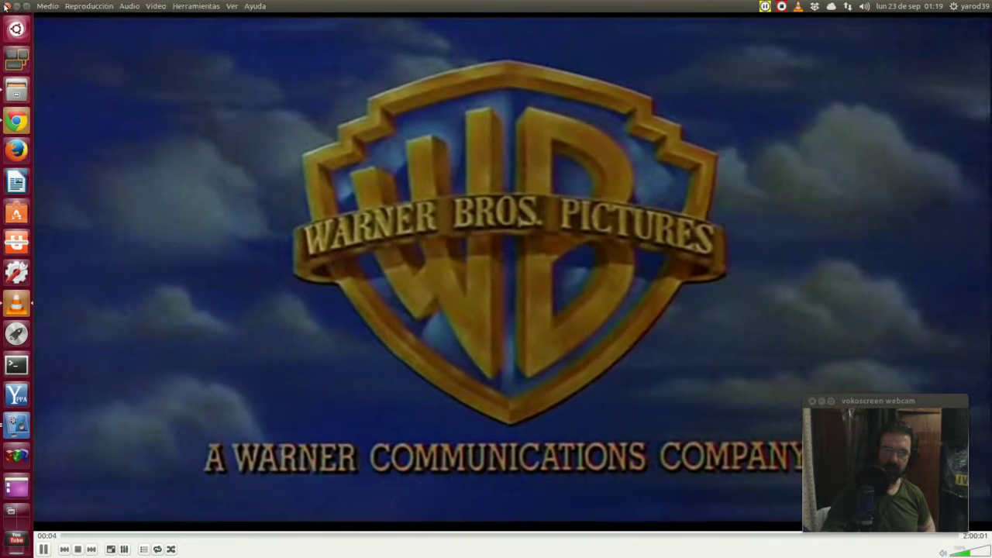
click(5, 5)
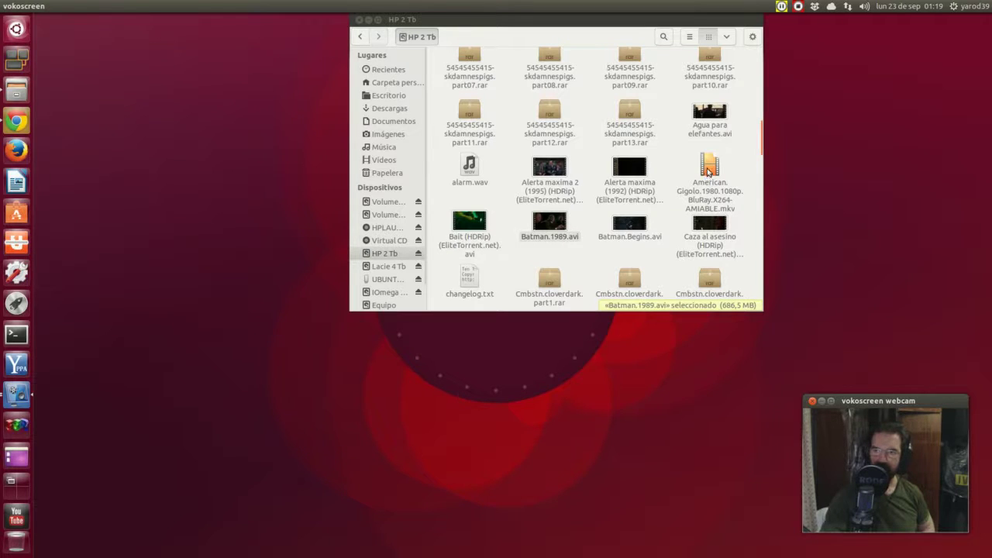
Step: Play the American Gigolo .mkv movie again, then close both the player and the HP 2 Tb file window
double_click(708, 171)
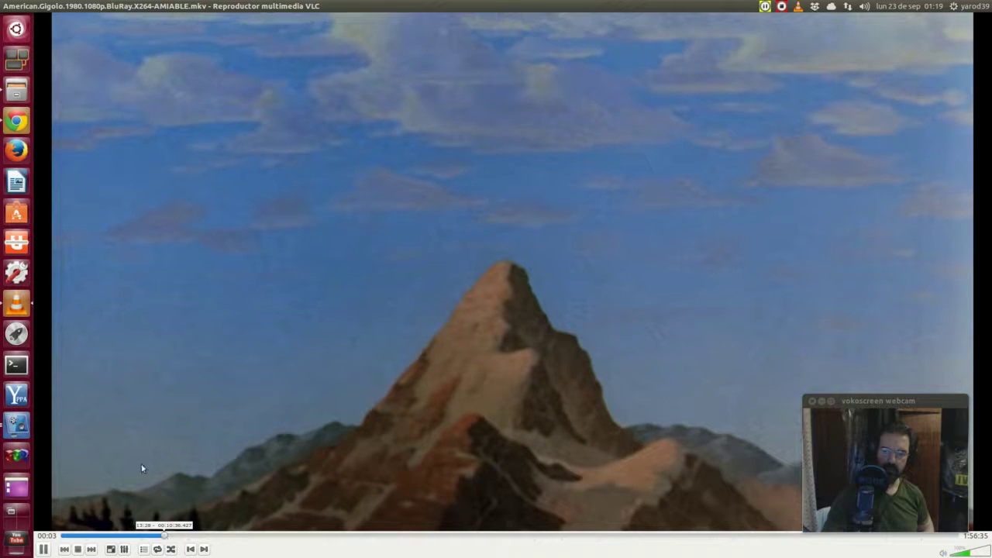
mouse_move(6, 5)
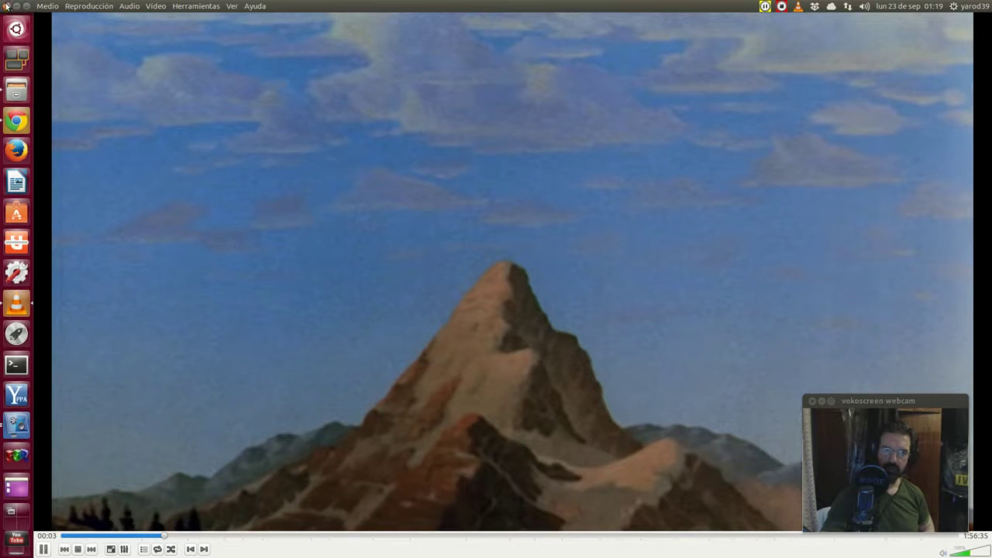
click(6, 5)
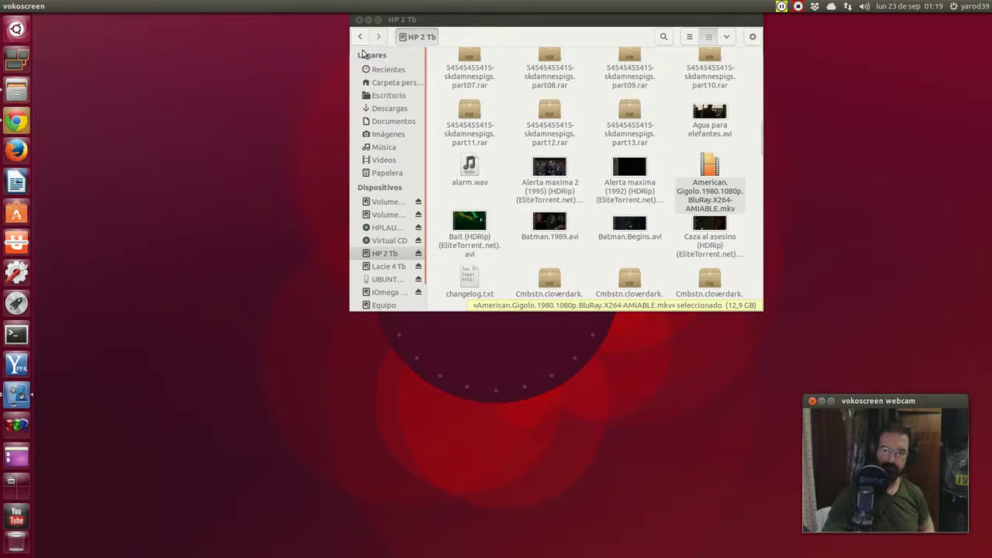
click(359, 20)
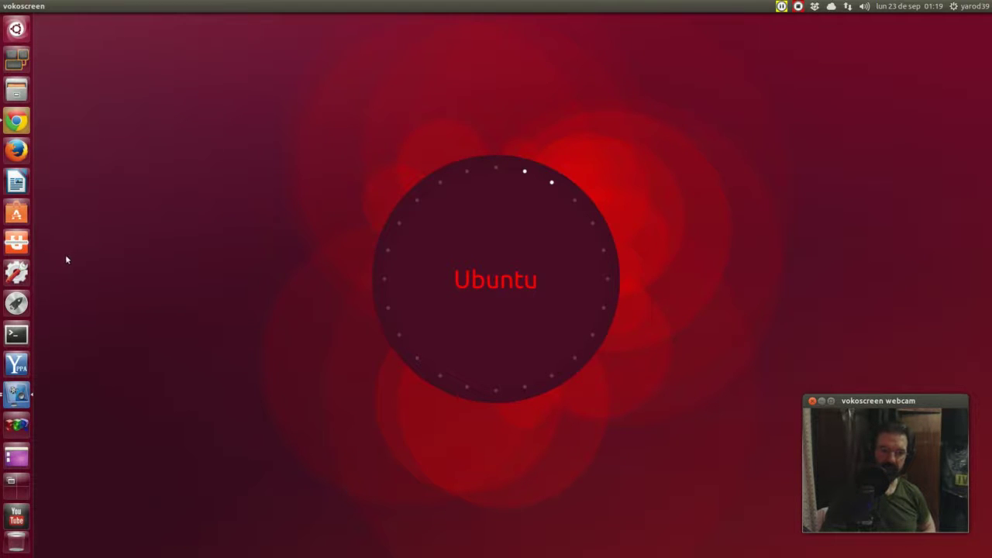
Step: Open Y PPA Manager and search all Launchpad PPAs for "gimp 2 8"
click(15, 364)
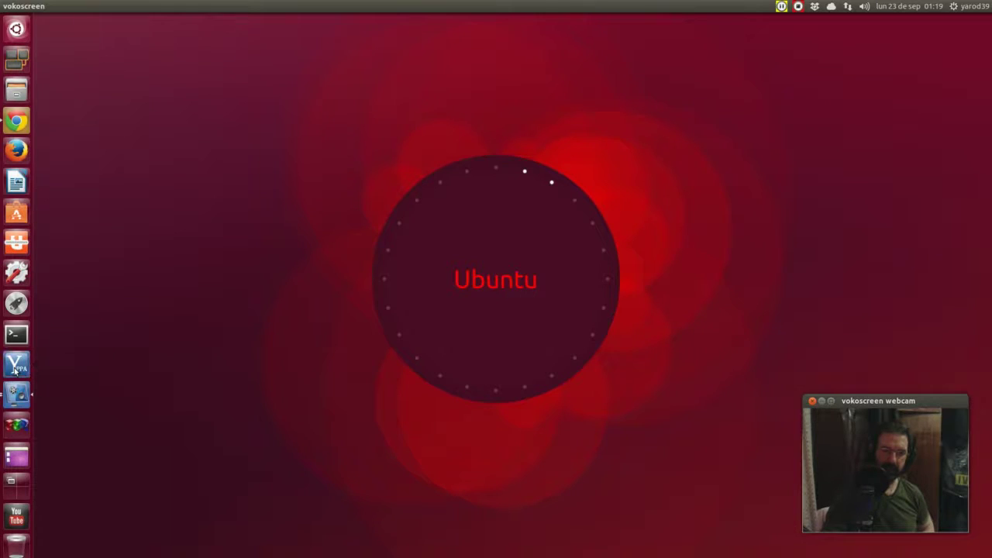
key(Return)
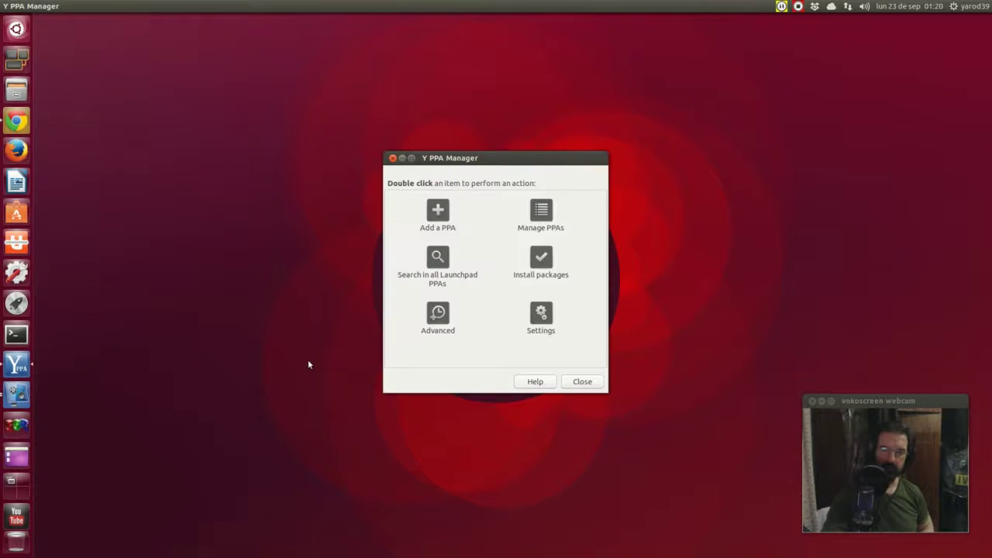
double_click(437, 260)
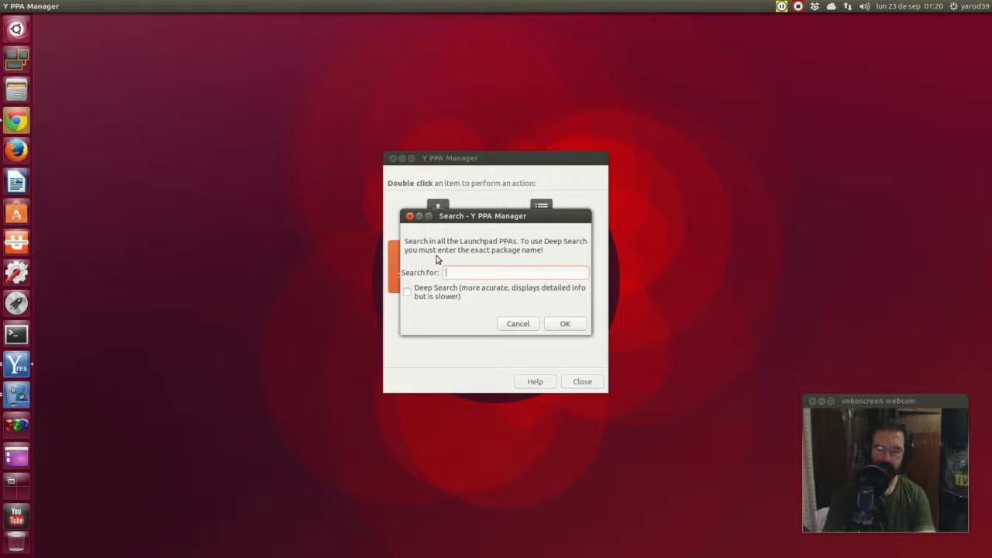
text(gi)
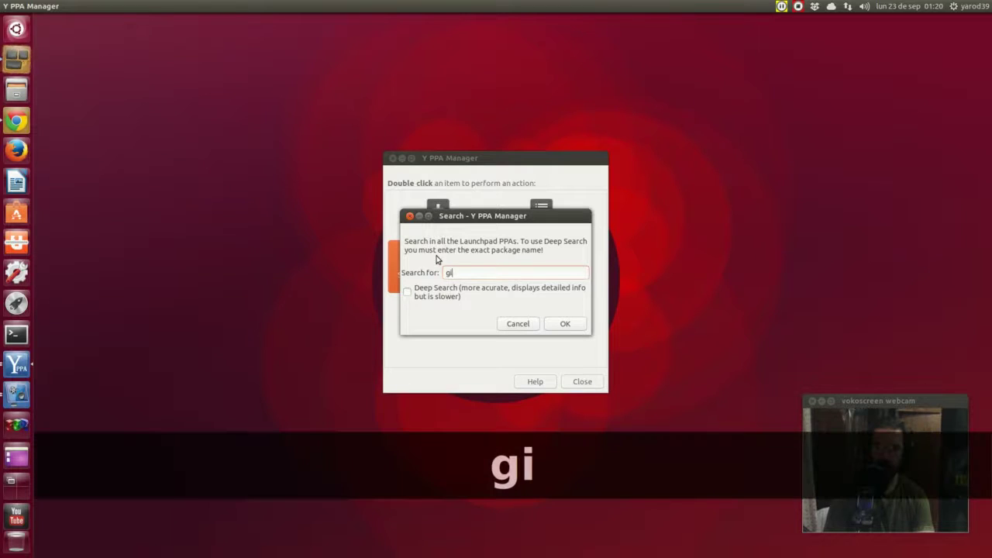
text(mp)
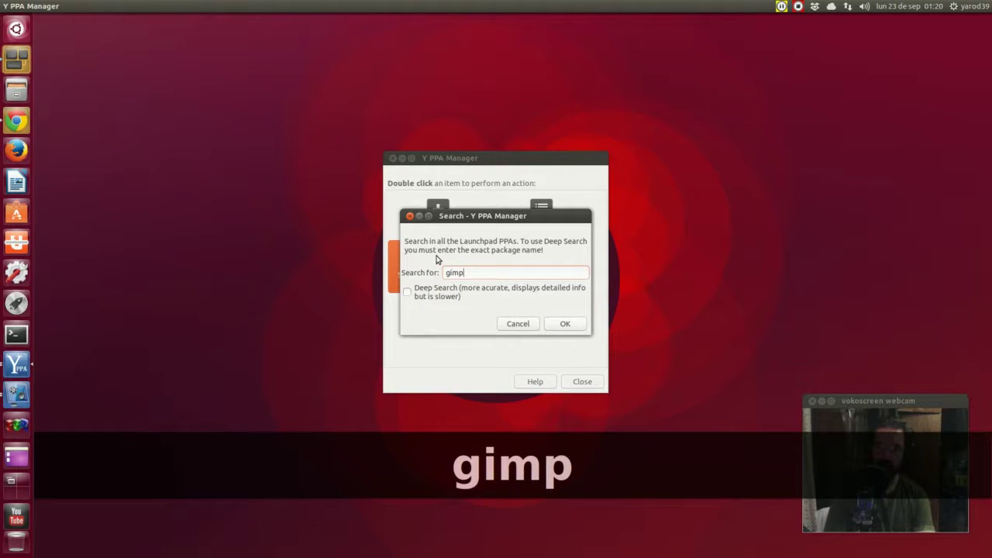
text( 2 8)
key(Return)
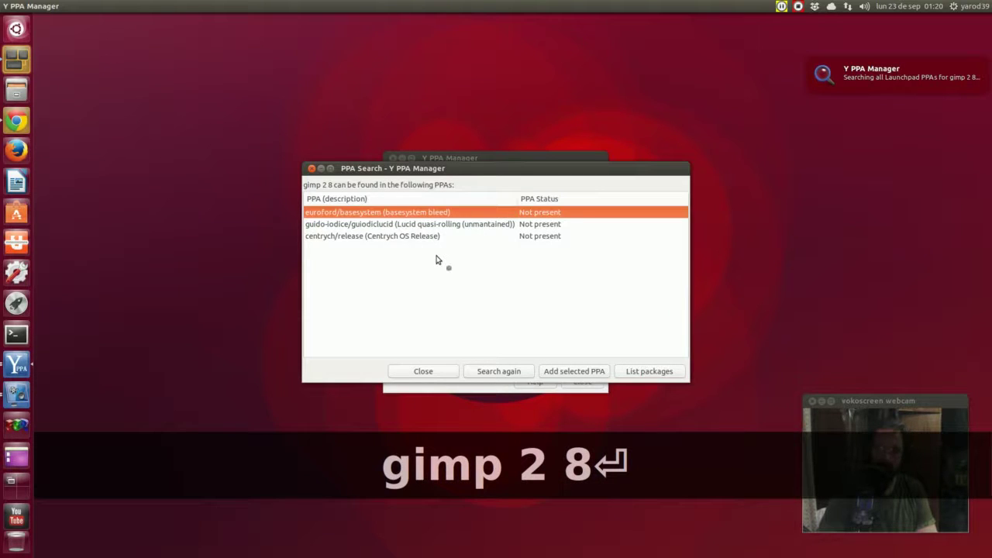
Step: Try to list the packages of each PPA in the gimp 2 8 results, then close the results and Y PPA Manager
double_click(439, 214)
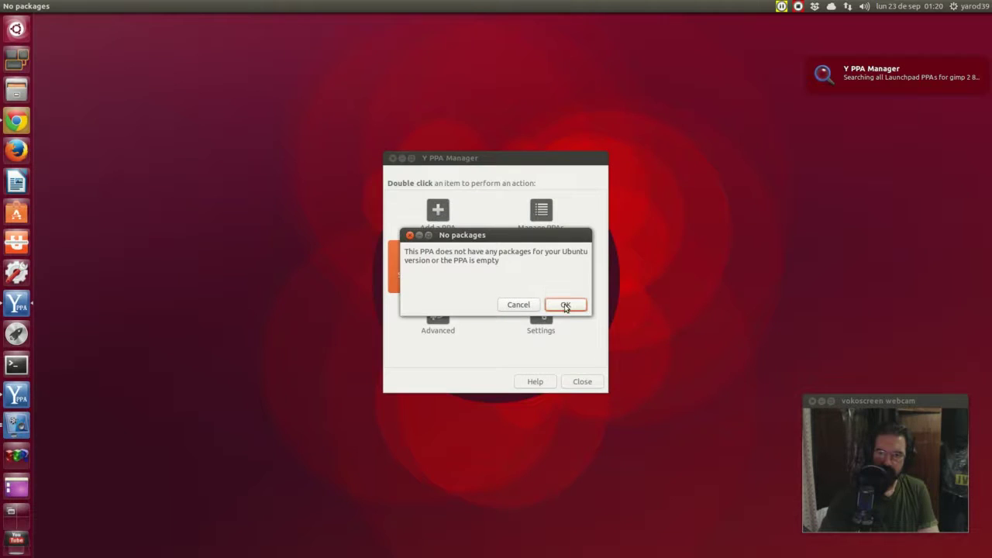
click(566, 305)
double_click(443, 228)
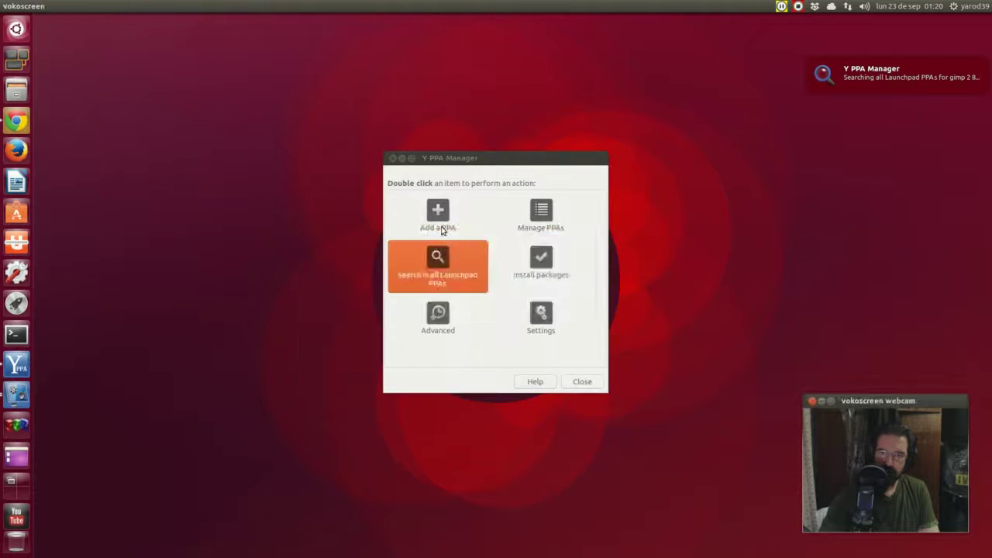
click(567, 306)
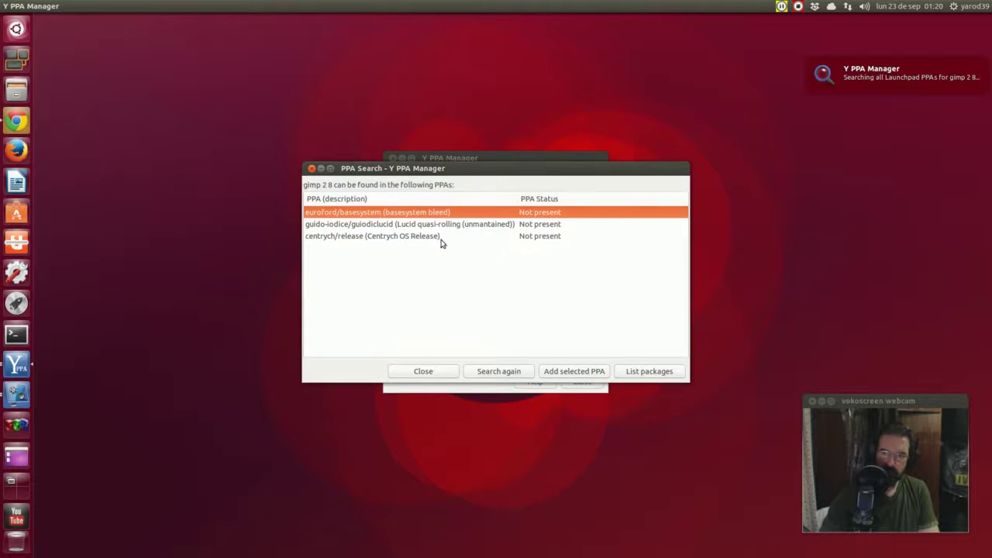
double_click(441, 238)
click(573, 308)
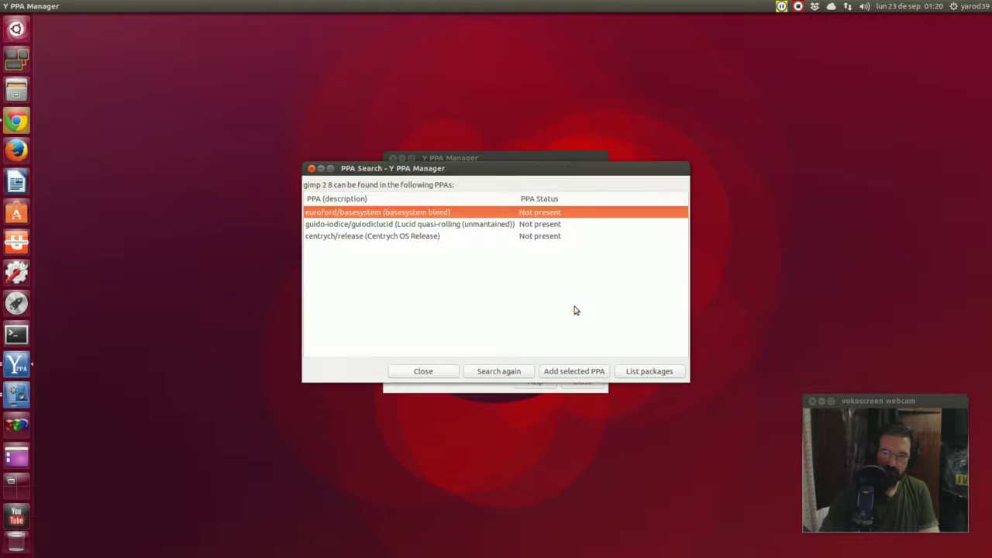
click(423, 372)
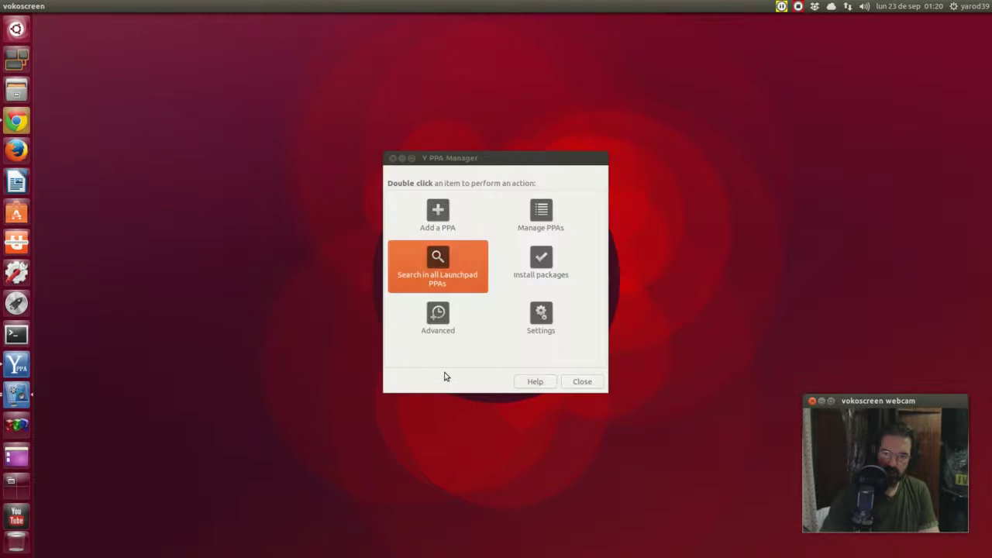
click(393, 159)
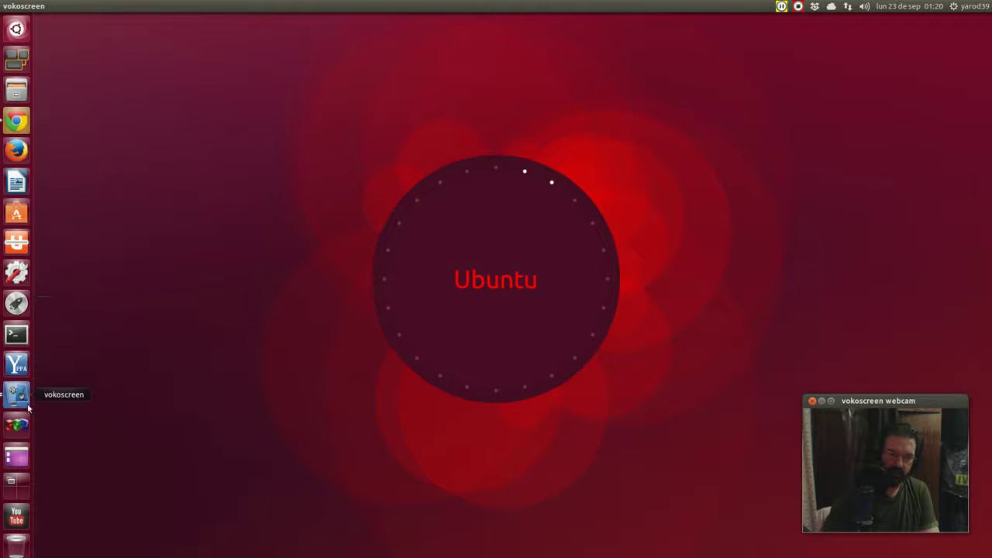
Step: Search the Ubuntu Software Center for "gimp", view the details page of Editor de imágenes GIMP and return to the results
click(17, 214)
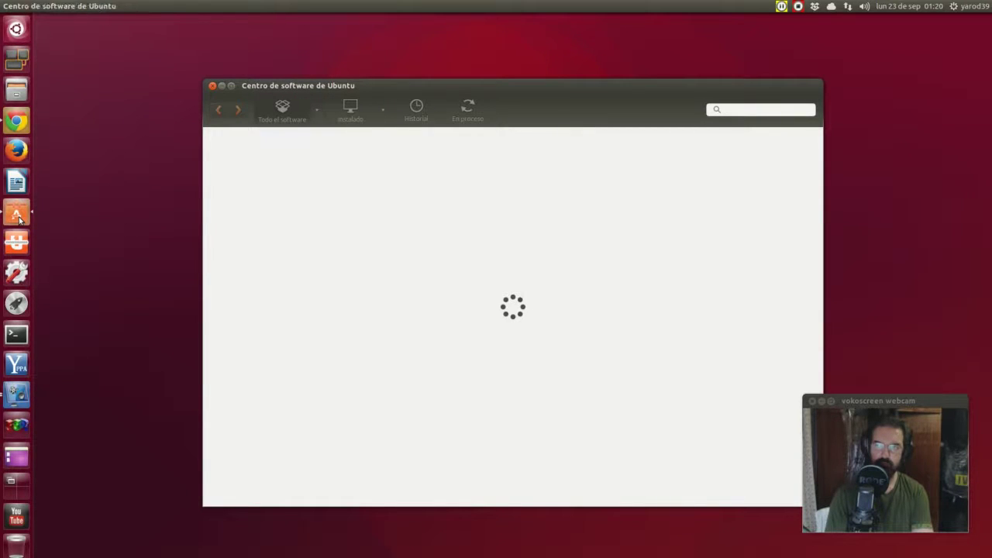
text(gimp)
key(Return)
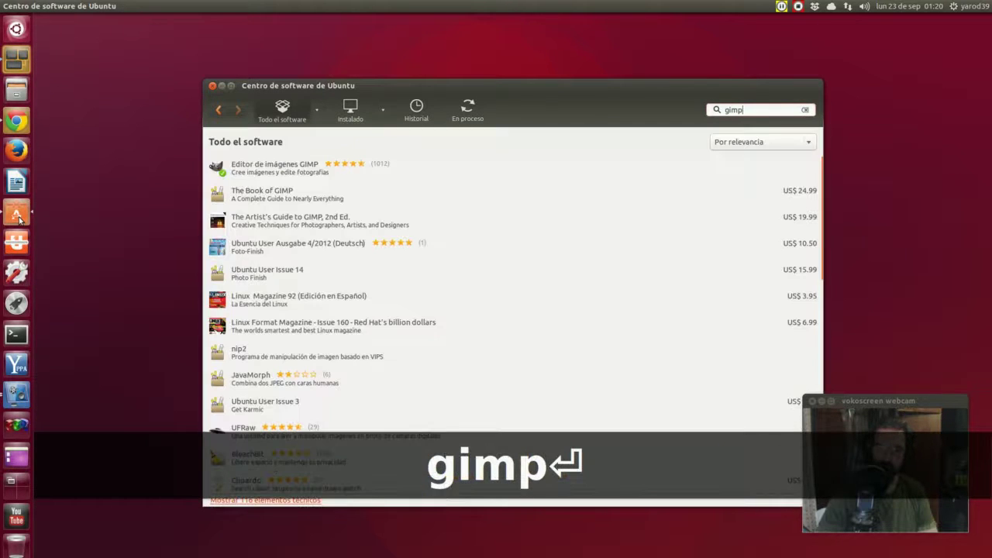
click(288, 169)
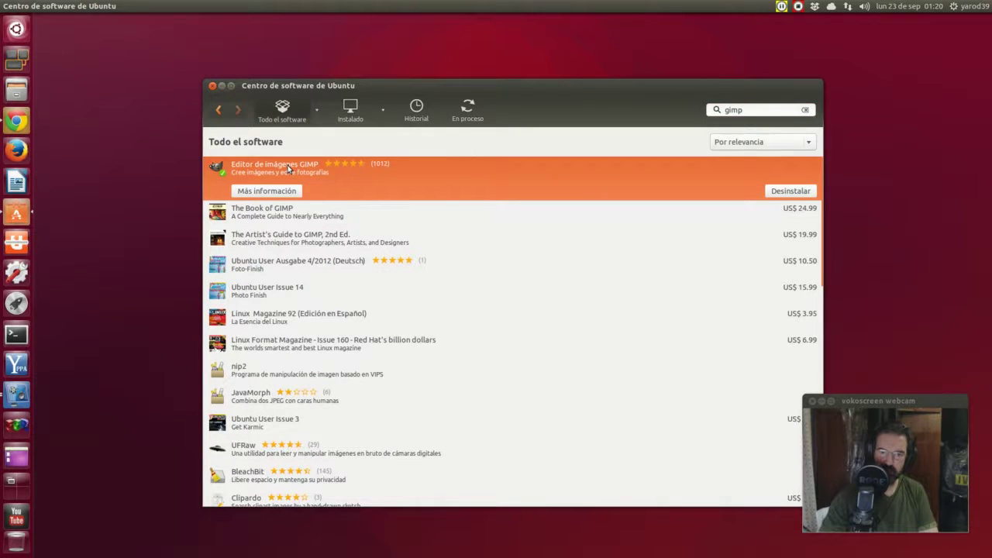
double_click(288, 169)
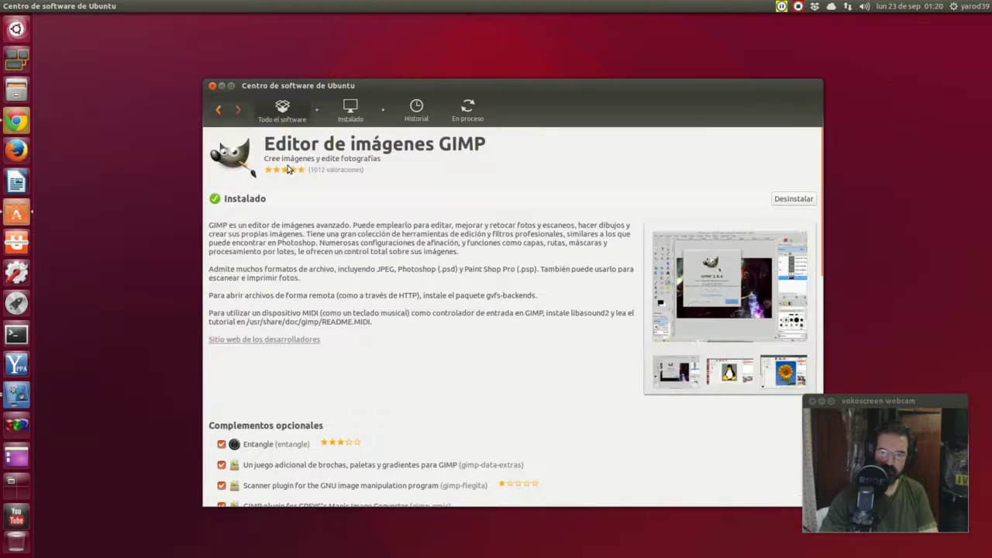
click(219, 111)
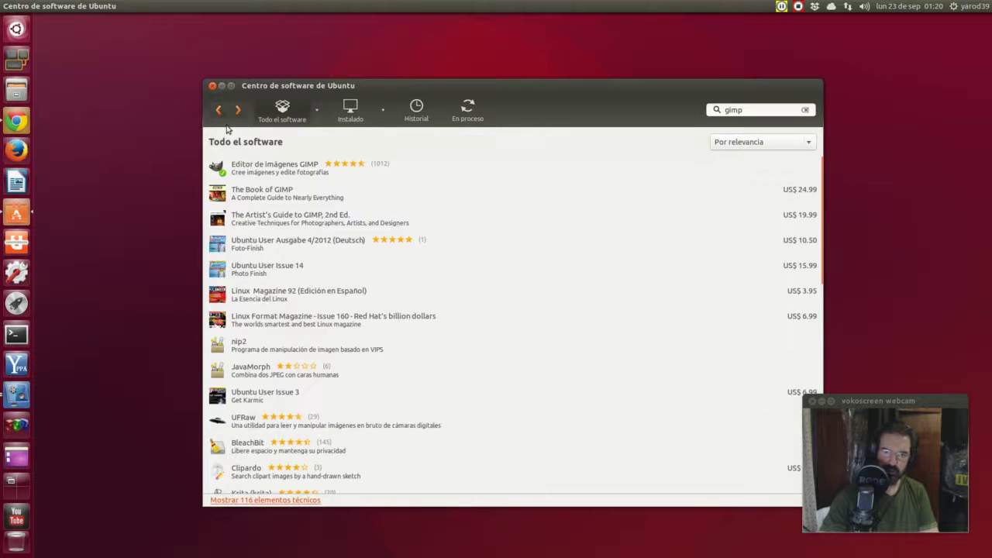
Step: Install UFRaw with its optional Gimp importer for raw camera images add-on (gimp-ufraw), and close the Software Center
click(252, 419)
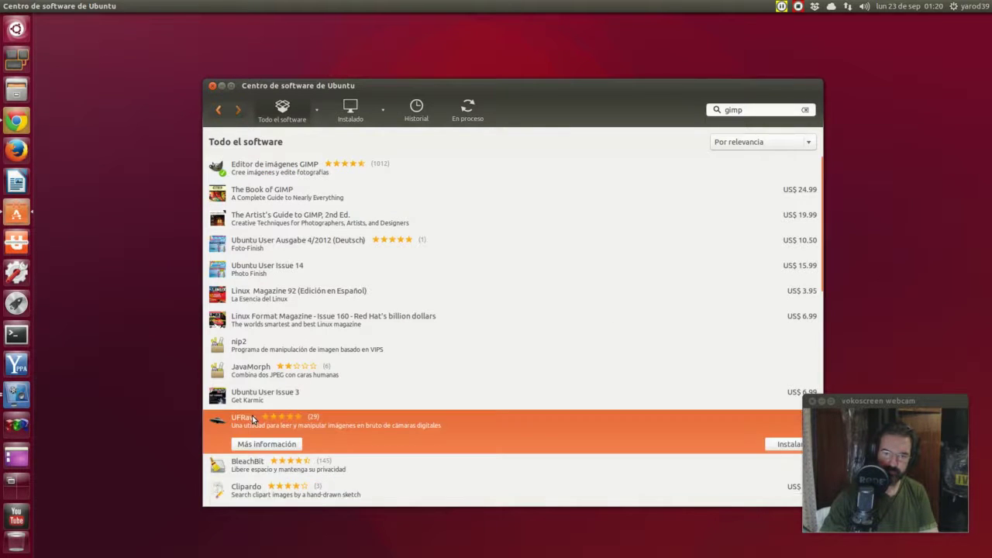
double_click(259, 424)
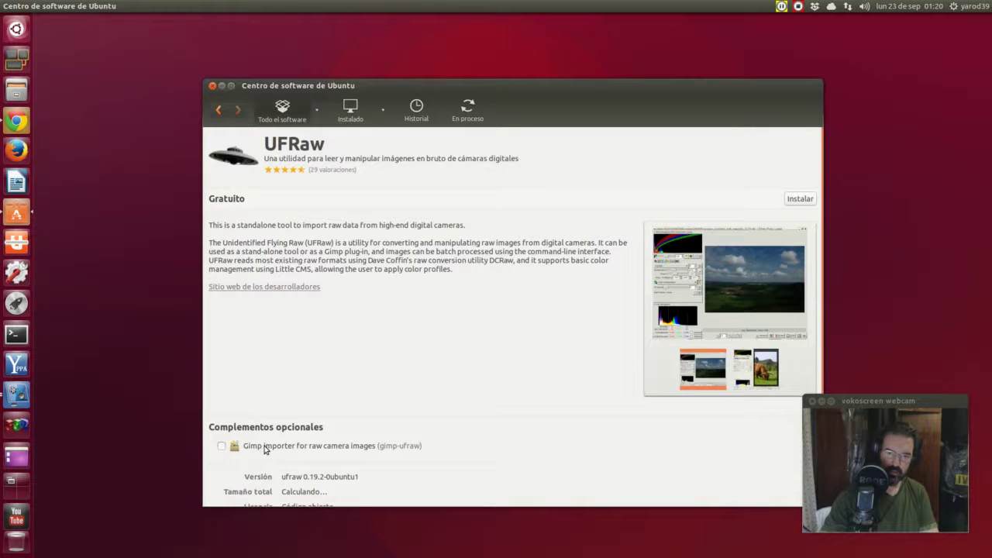
click(265, 448)
click(802, 200)
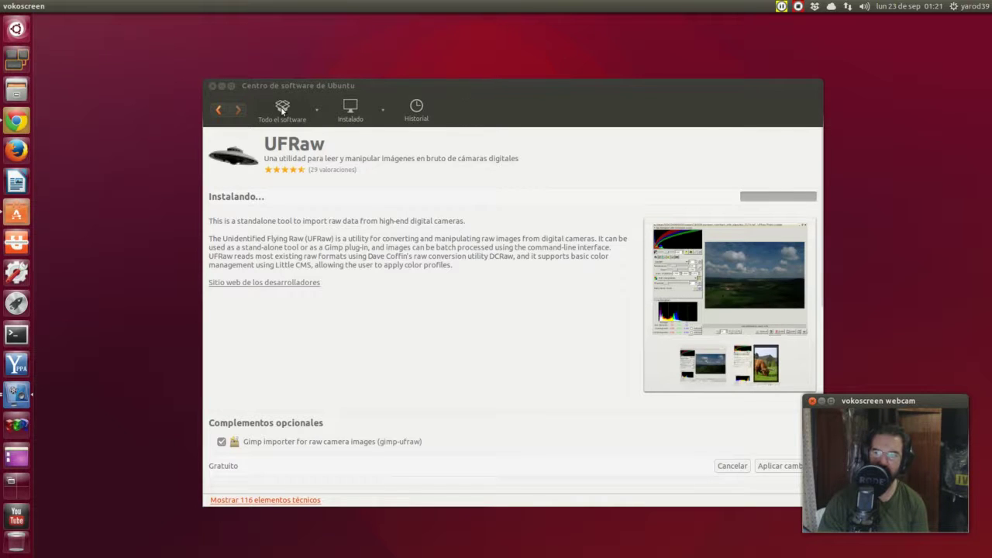
click(212, 86)
Step: Reopen Y PPA Manager and search all Launchpad PPAs for "darktable"
click(18, 365)
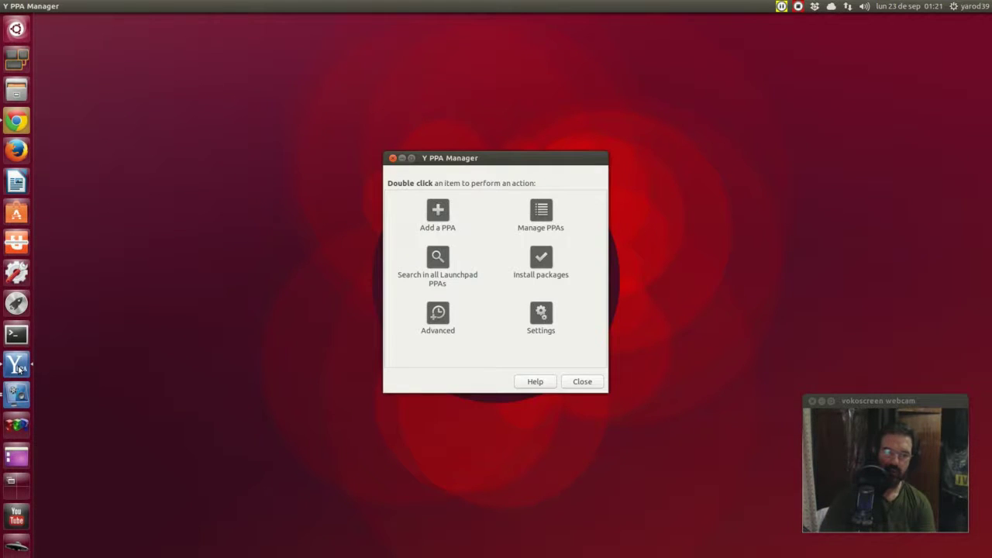
double_click(420, 281)
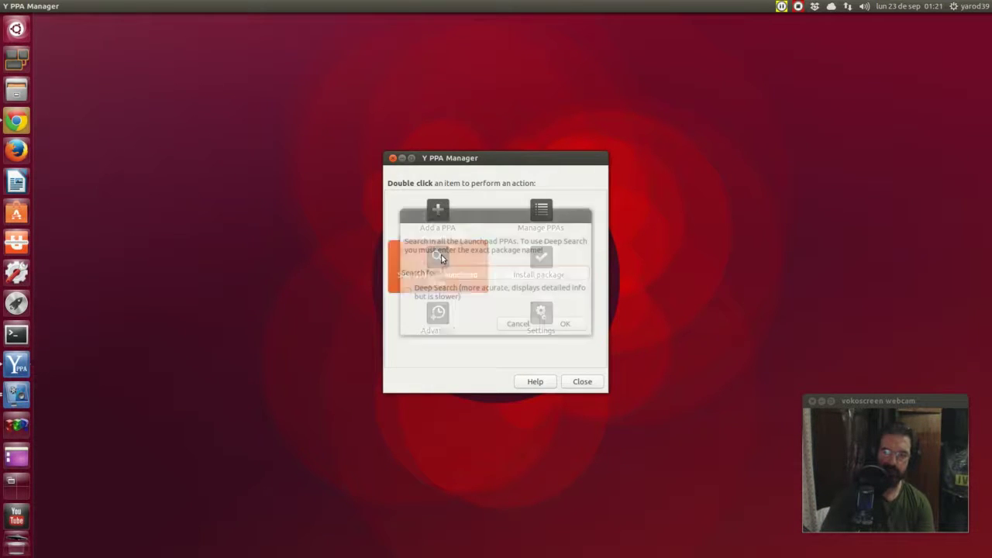
text(dark)
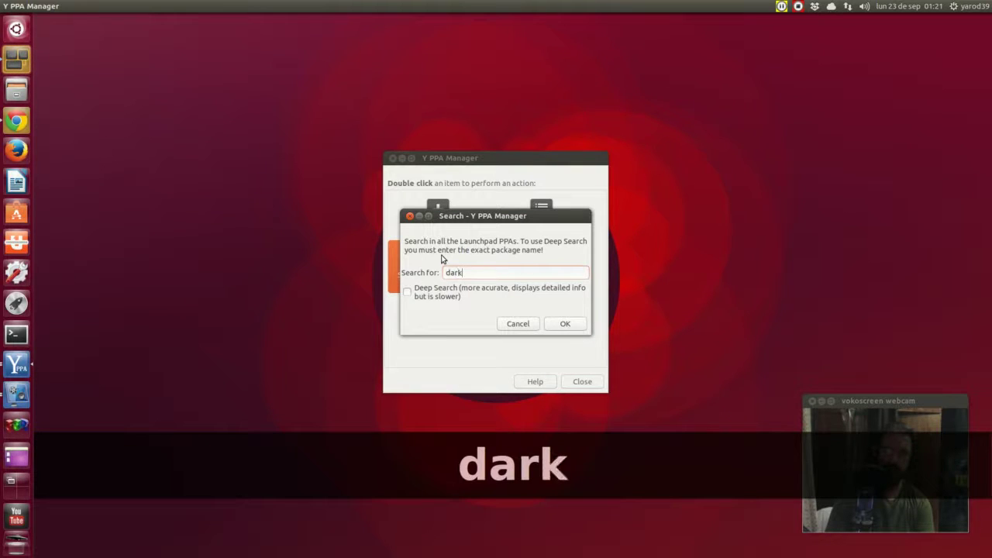
text(table)
key(Return)
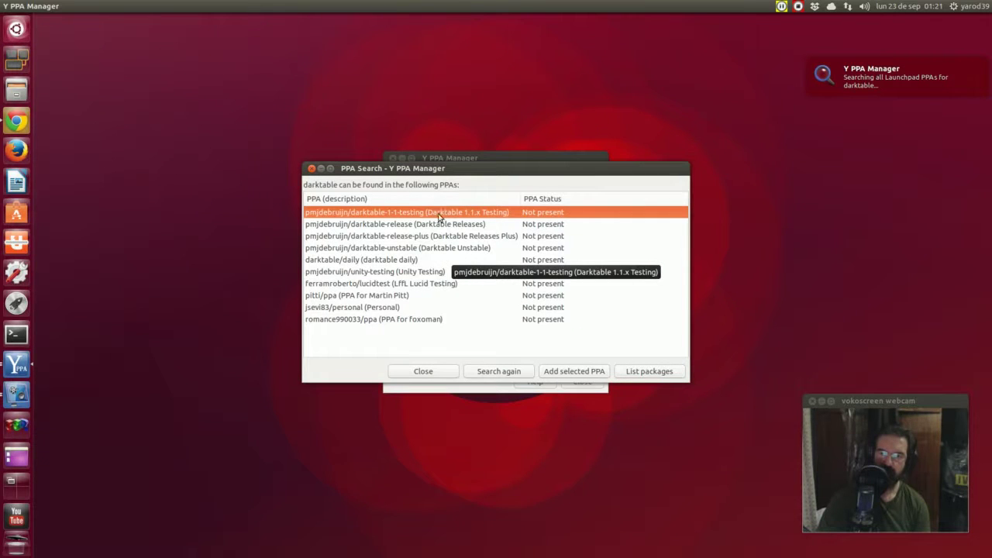
Step: List the packages in the darktable-1-1-testing PPA and install the darktable package from it
key(Escape)
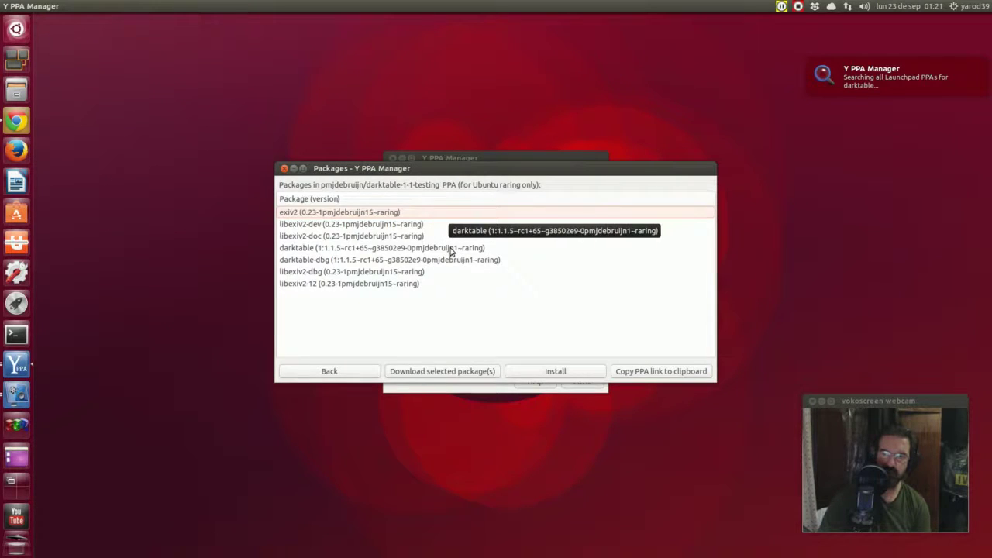
double_click(451, 248)
click(579, 311)
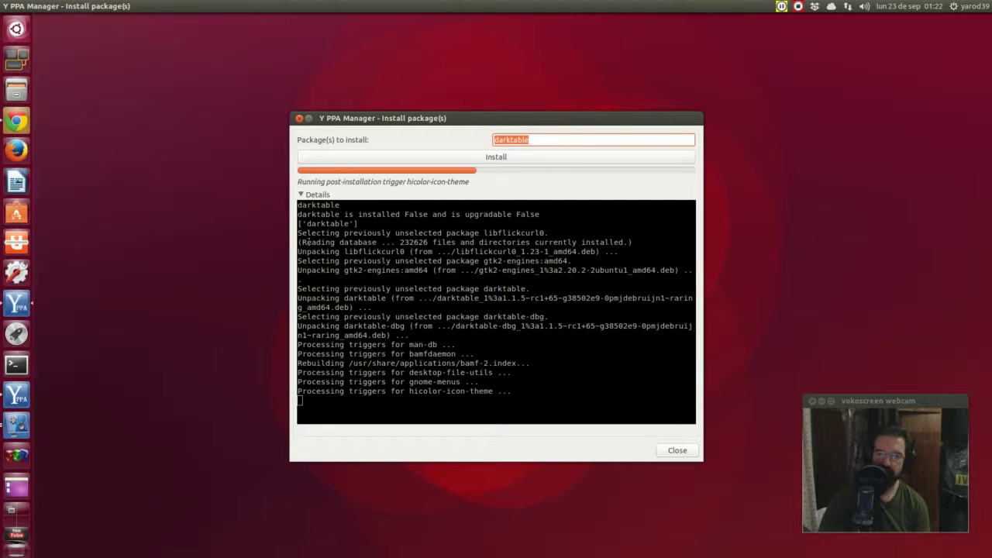
Step: Look over the first two pages of installed applications in the launcher, and close the finished darktable installation window and Y PPA Manager
click(17, 335)
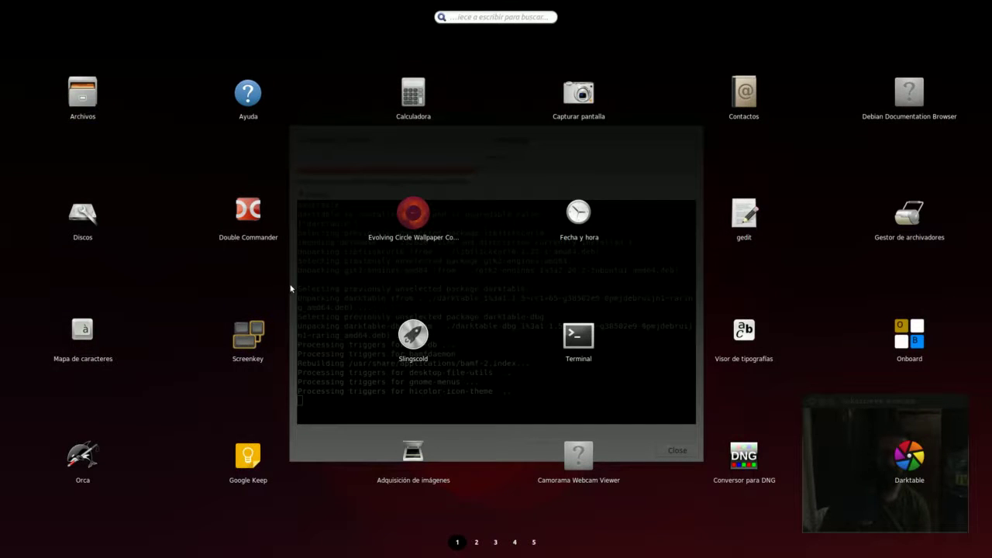
scroll(290, 289, down, 1)
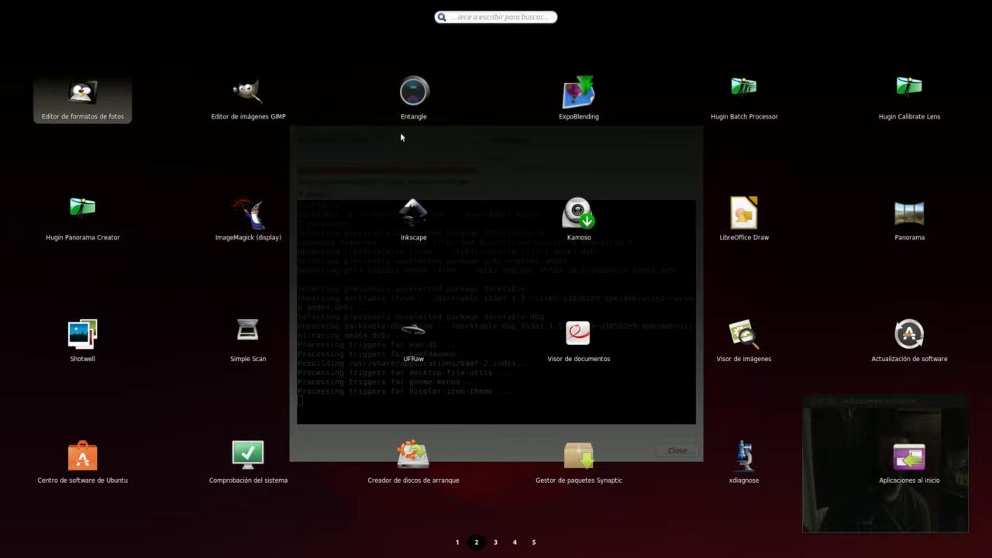
click(180, 178)
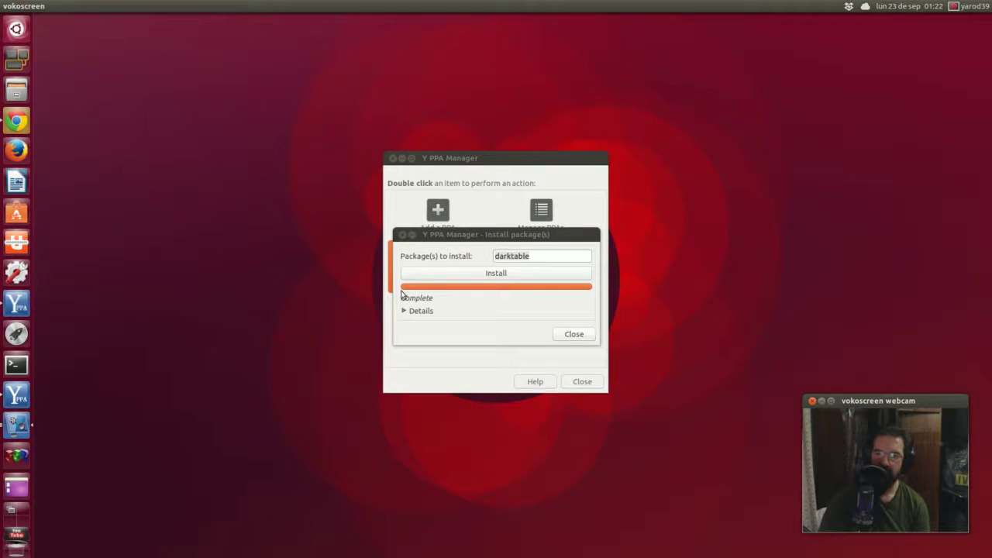
click(579, 336)
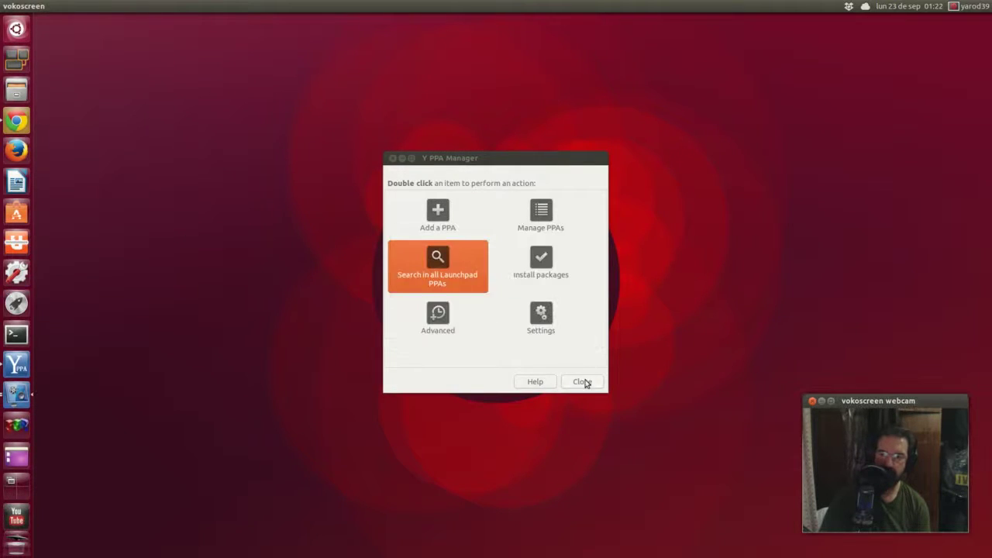
click(581, 383)
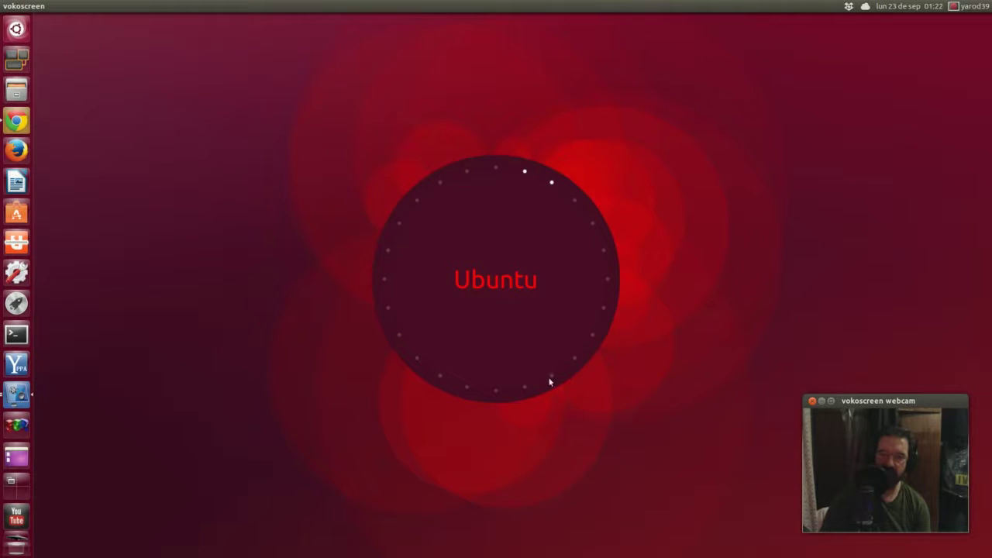
Step: Launch Darktable from the applications launcher and maximize its window
click(17, 304)
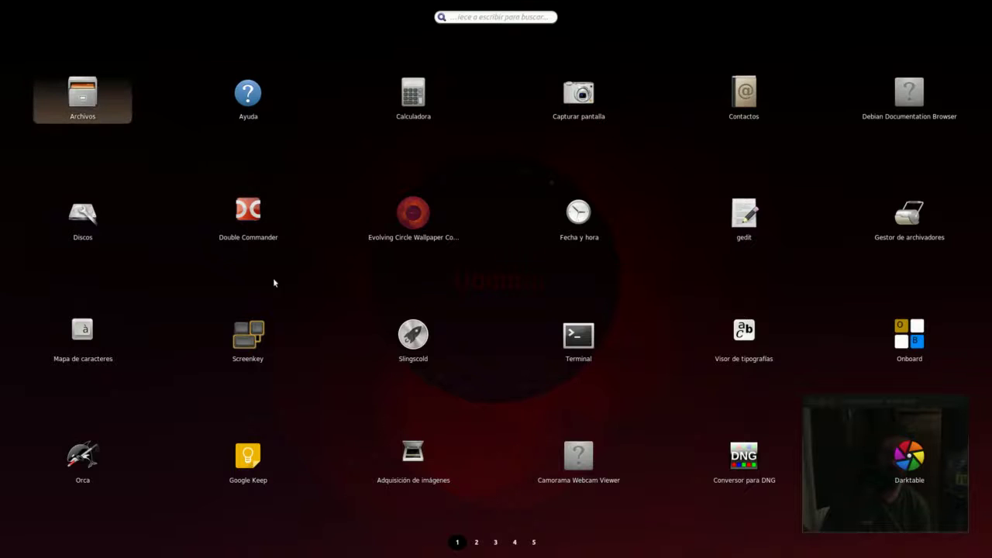
click(910, 459)
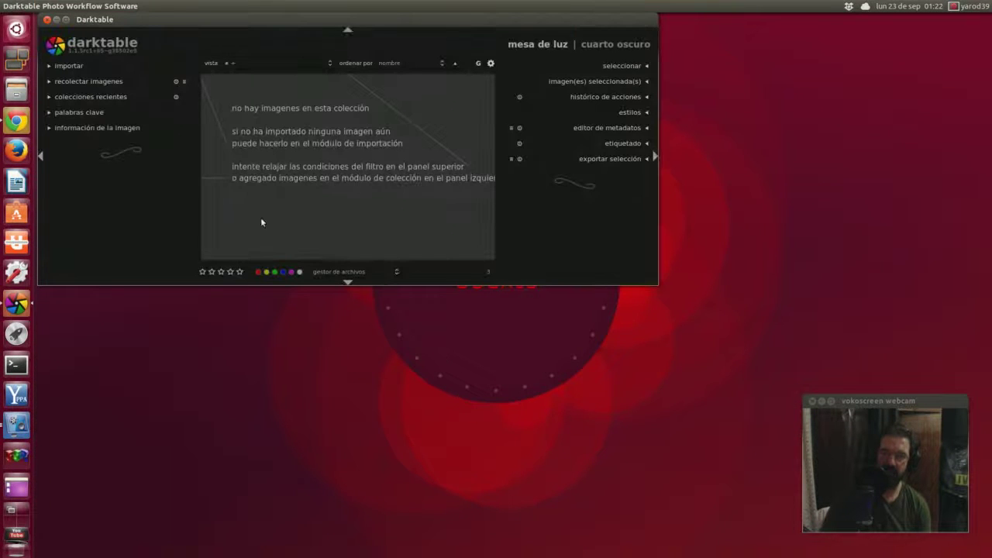
click(66, 20)
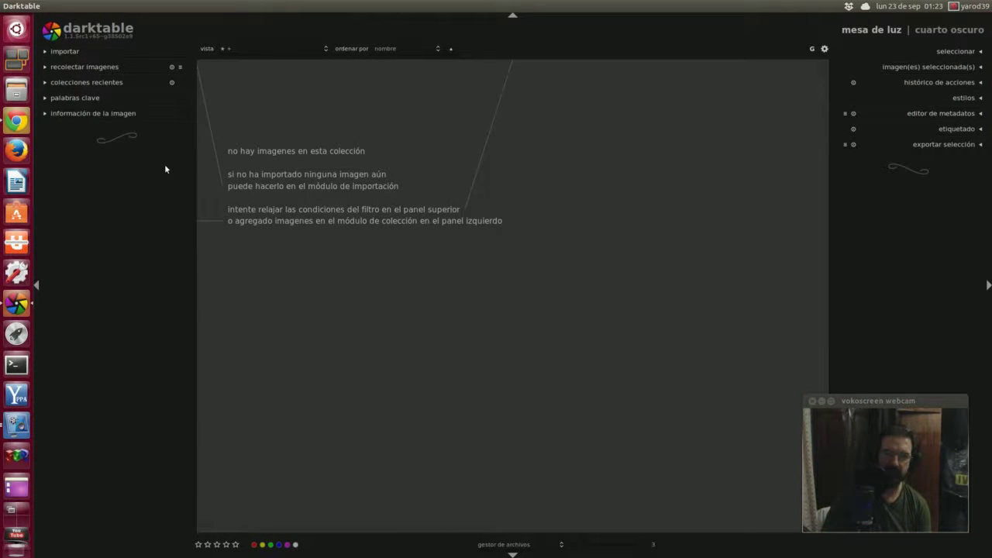
Step: Try to import the 525wallpaperss folder from the Lacie 4 Tb drive into the Darktable collection
click(102, 50)
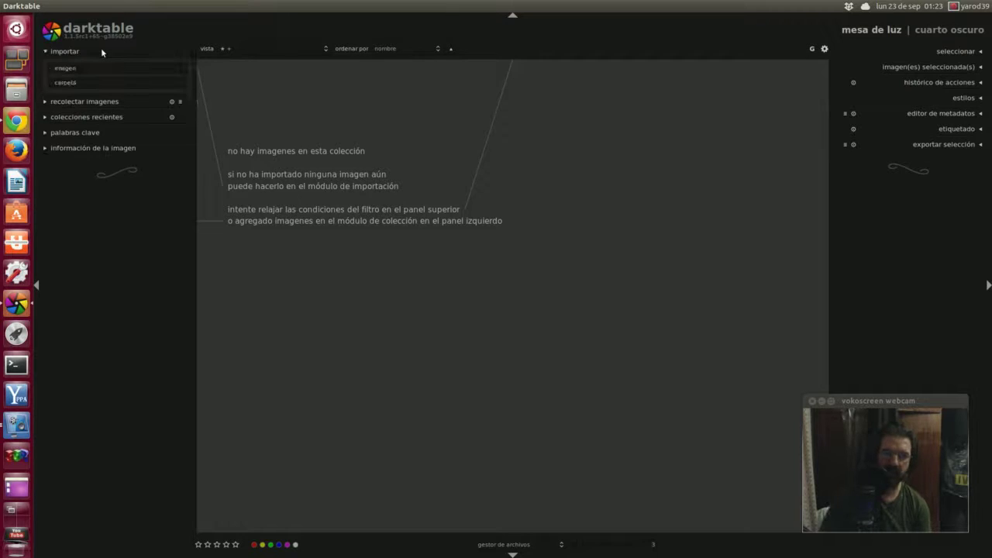
click(106, 83)
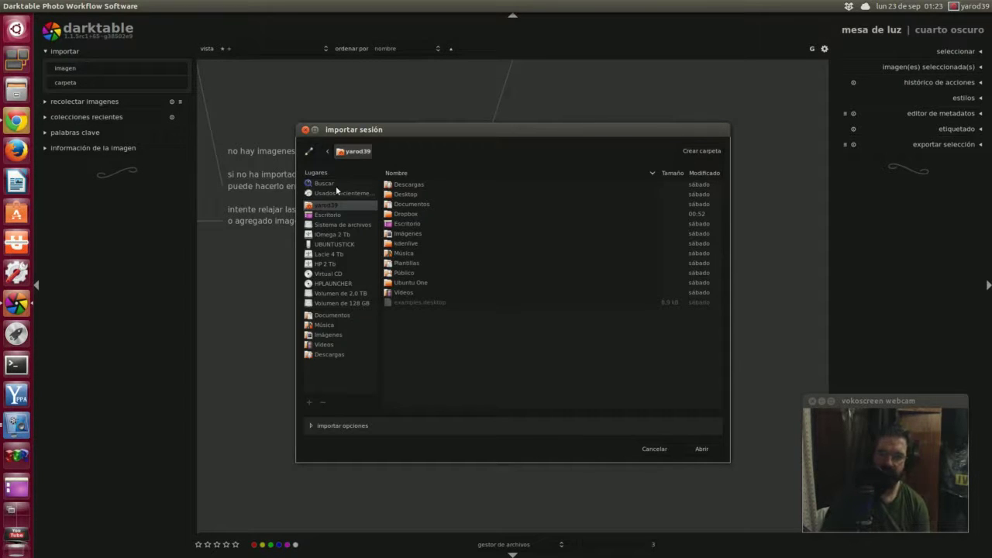
click(329, 254)
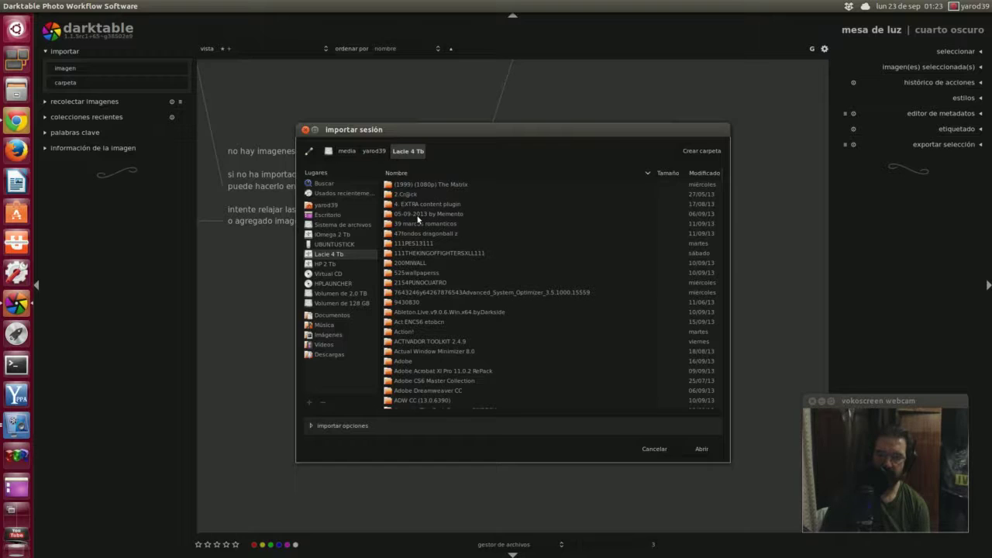
click(417, 273)
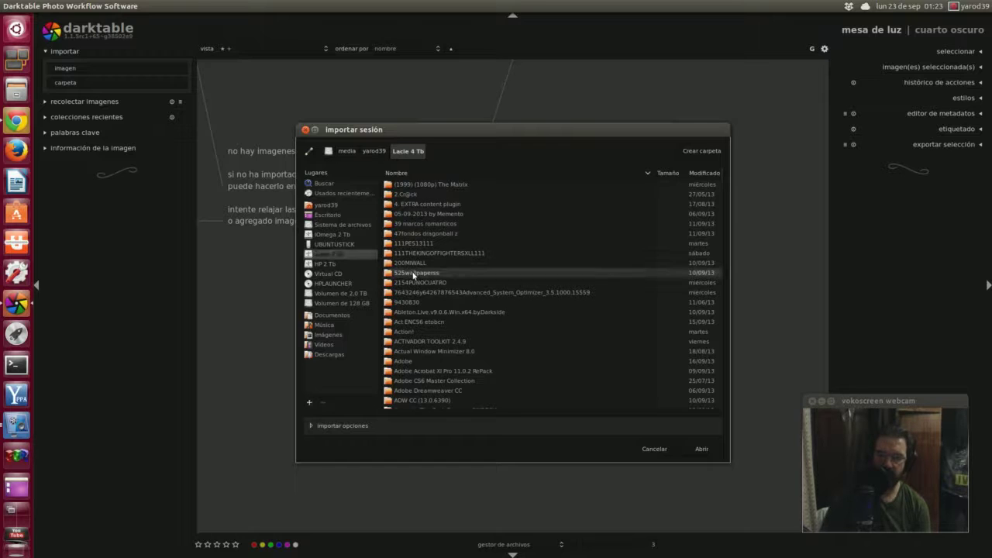
click(700, 454)
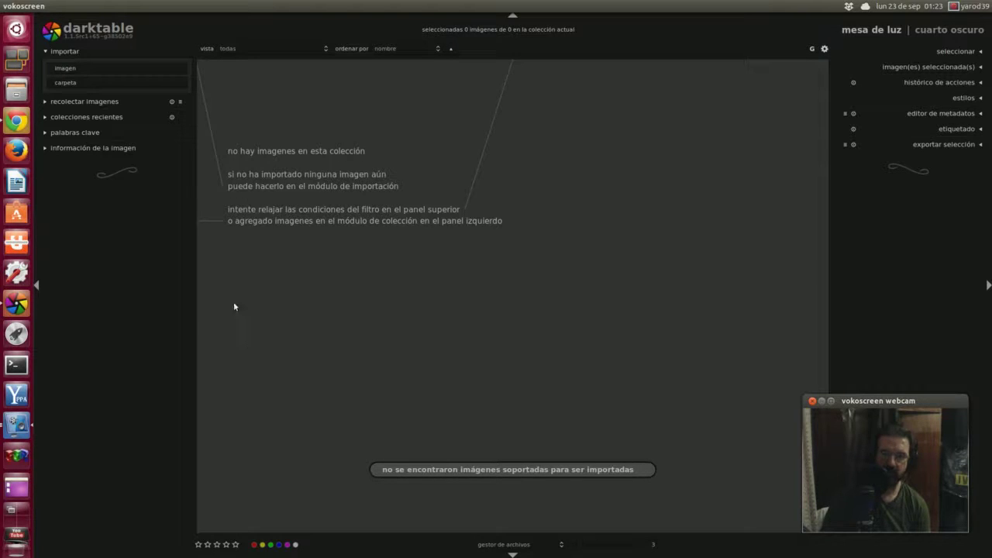
Step: Start another folder import and expand the import options in the session import dialog
click(147, 82)
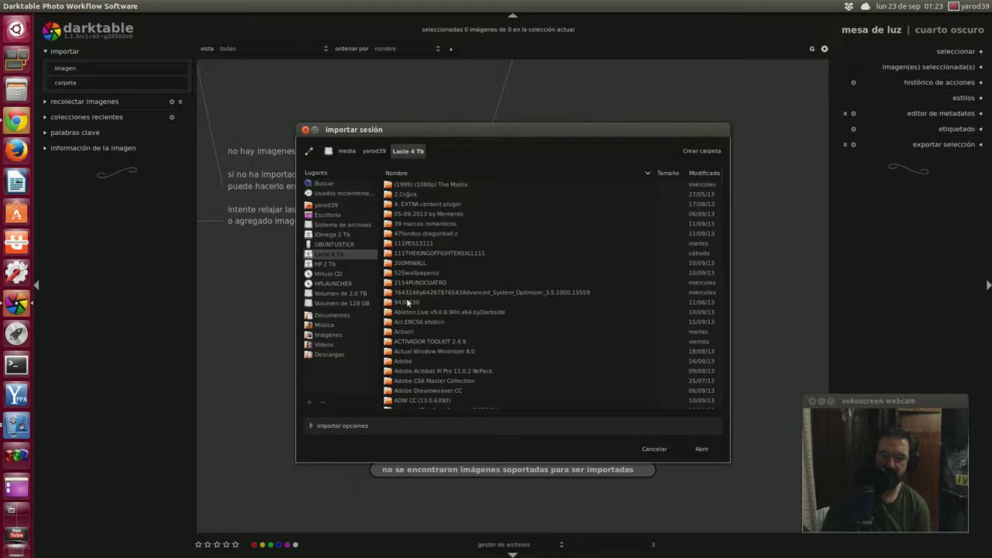
click(311, 425)
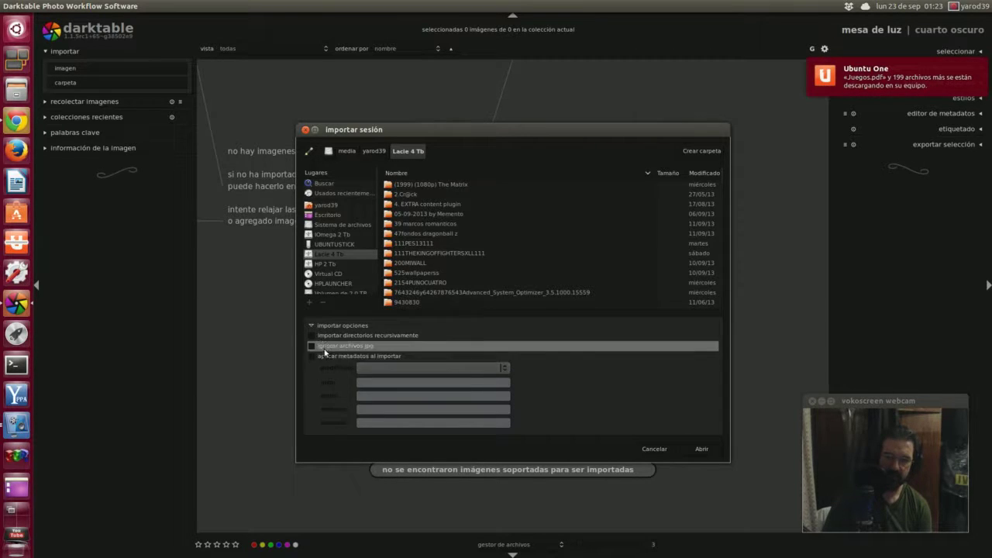